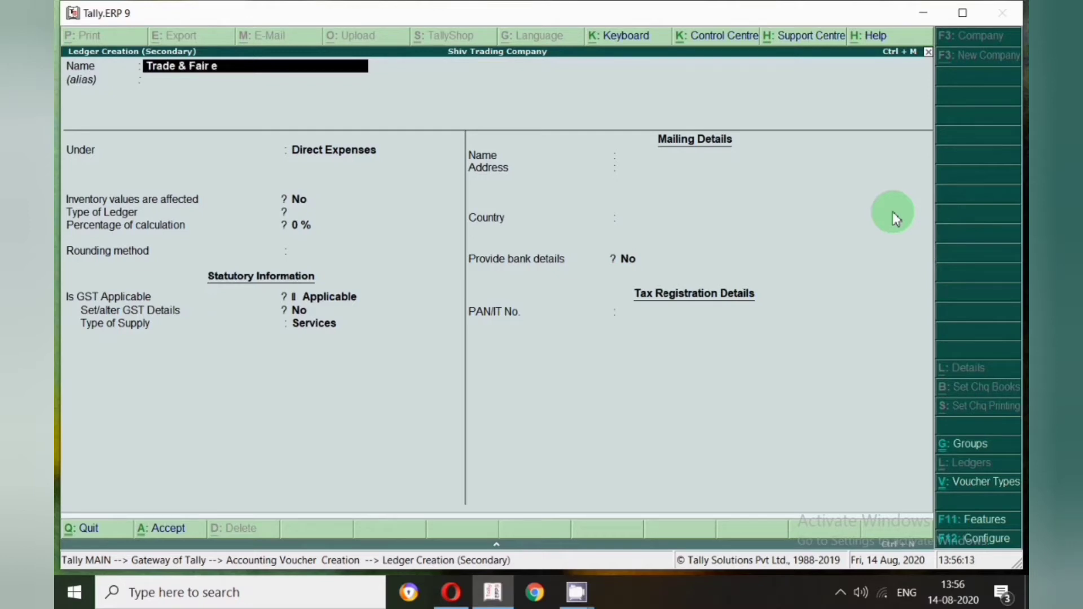
# Name the new ledger Trade & Fair Exibition Discount and leave its alias empty.
pyautogui.write('xibition Discount')
pyautogui.press('Return')
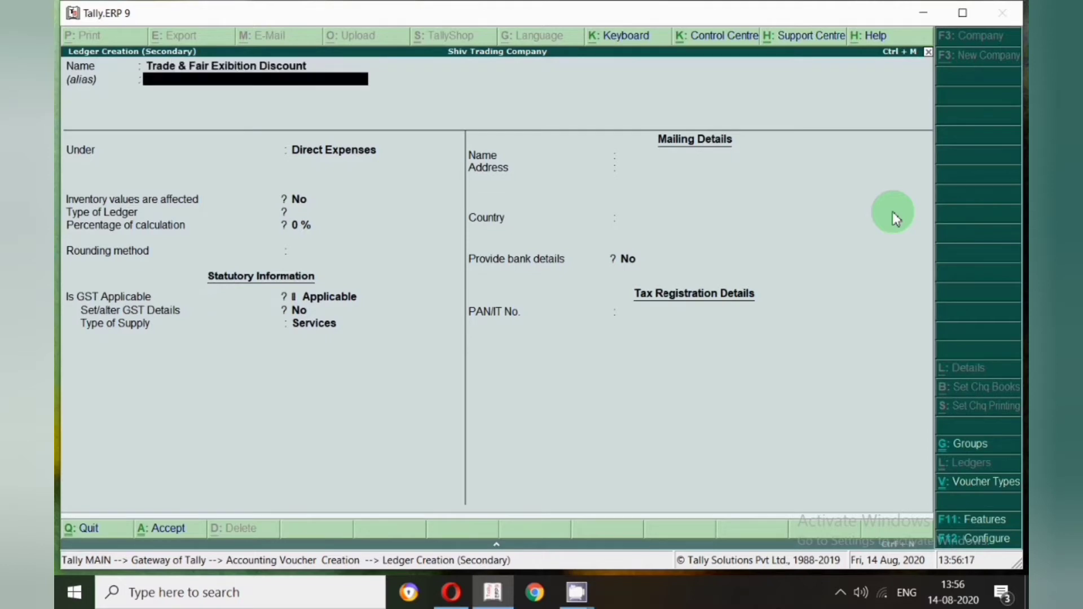
pyautogui.press('Return')
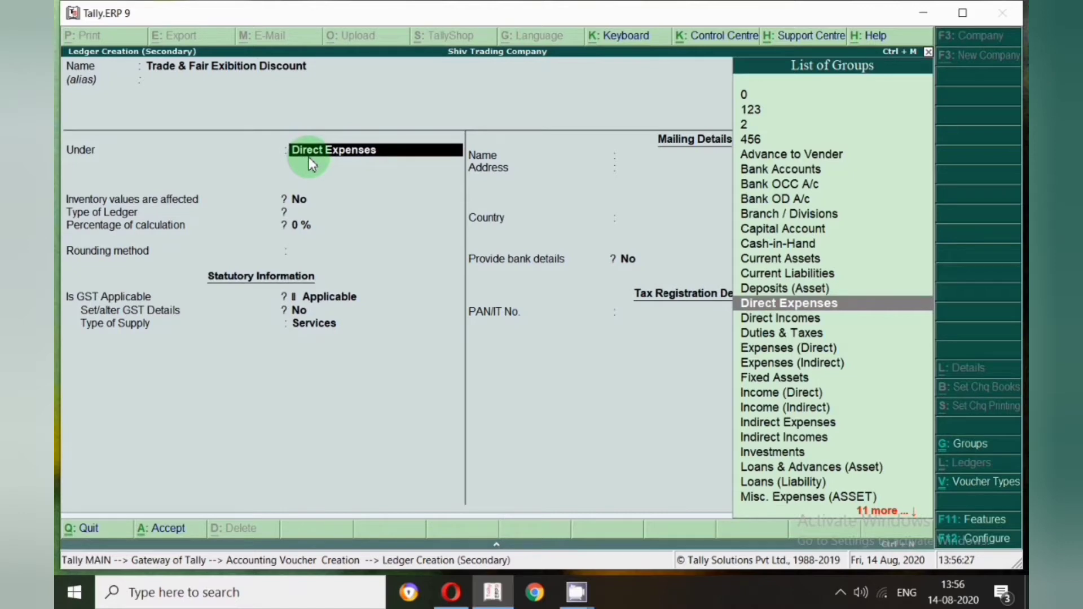
# Place the discount ledger under the Indirect Incomes group.
pyautogui.write('Ind')
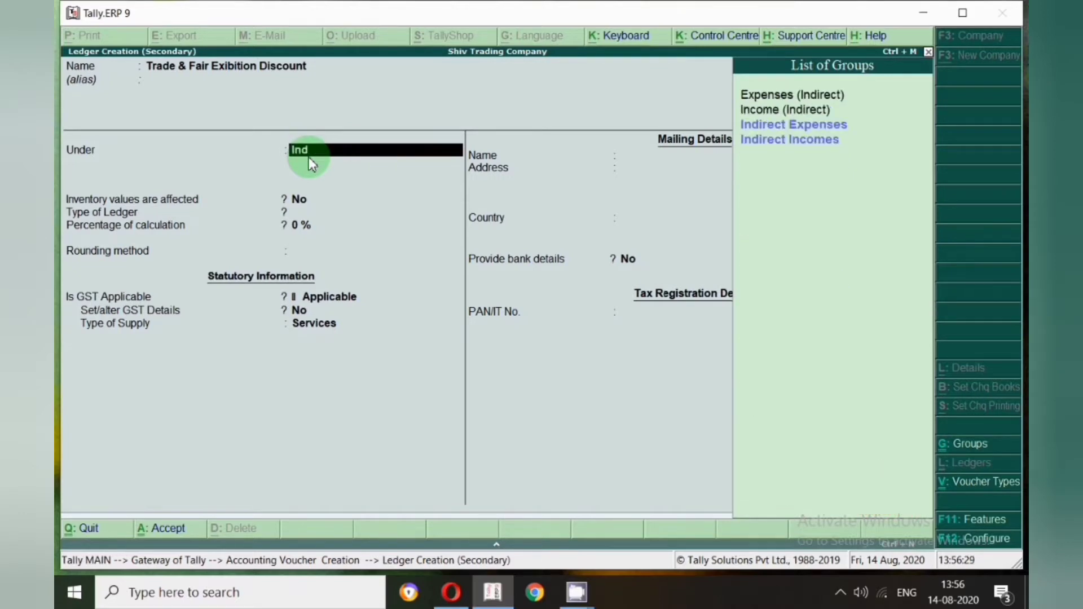
pyautogui.press('Down')
pyautogui.press('Return')
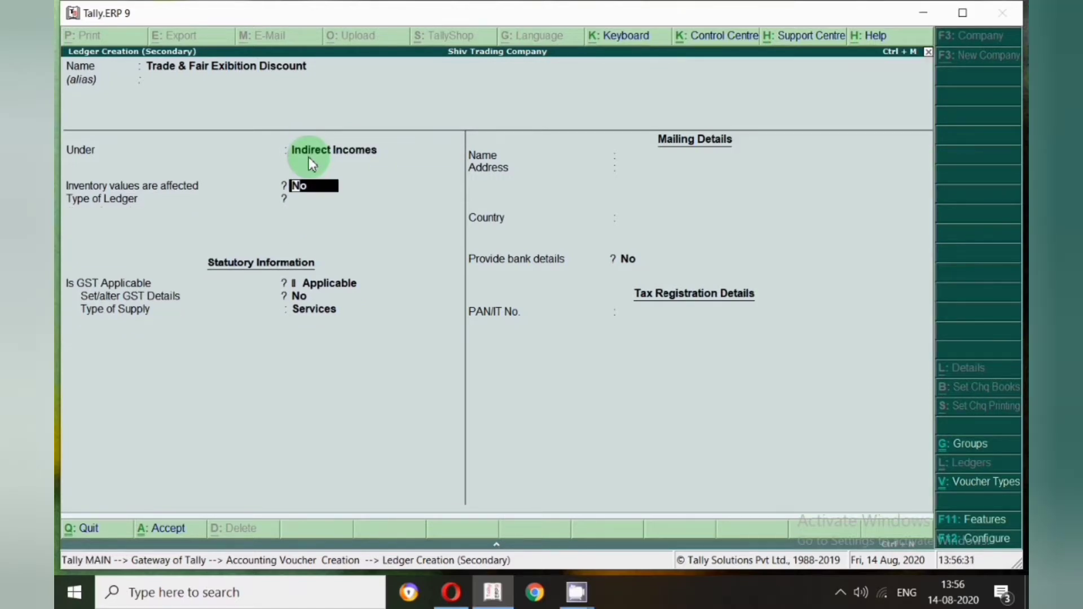
# Place the discount ledger under Direct Expenses, with inventory values unaffected and the type of ledger Not Applicable.
pyautogui.click(312, 164)
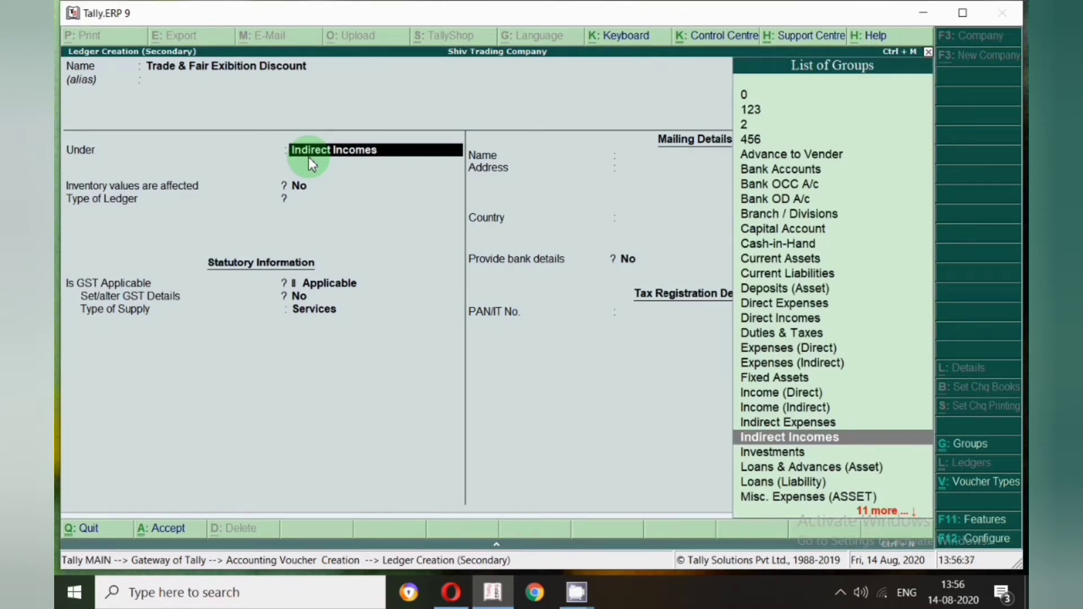
pyautogui.write('Dire')
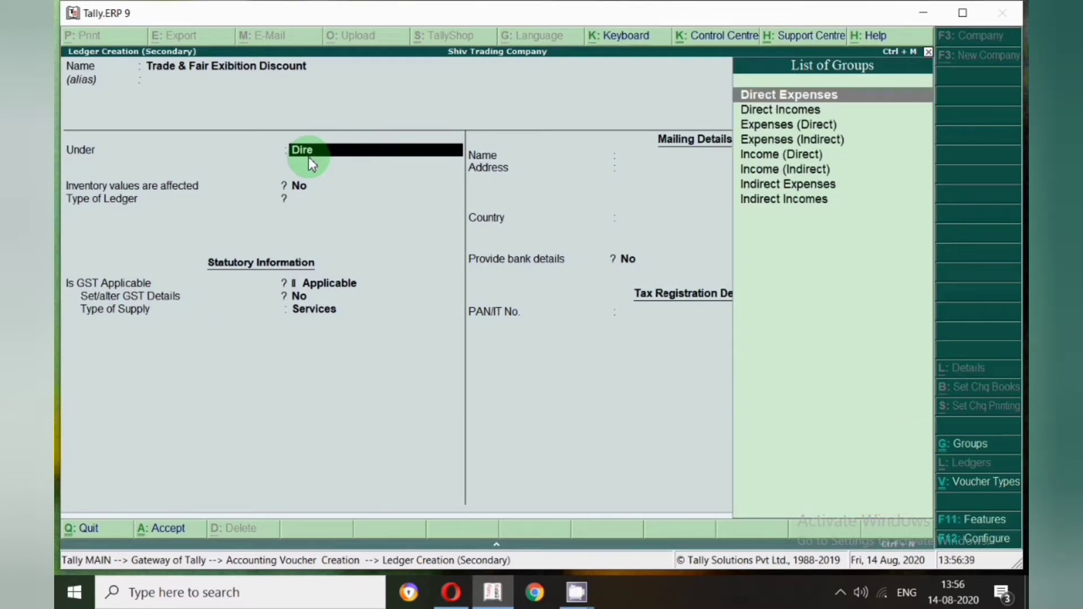
pyautogui.press('Return')
pyautogui.press('Return')
pyautogui.press('Return')
pyautogui.press('Return')
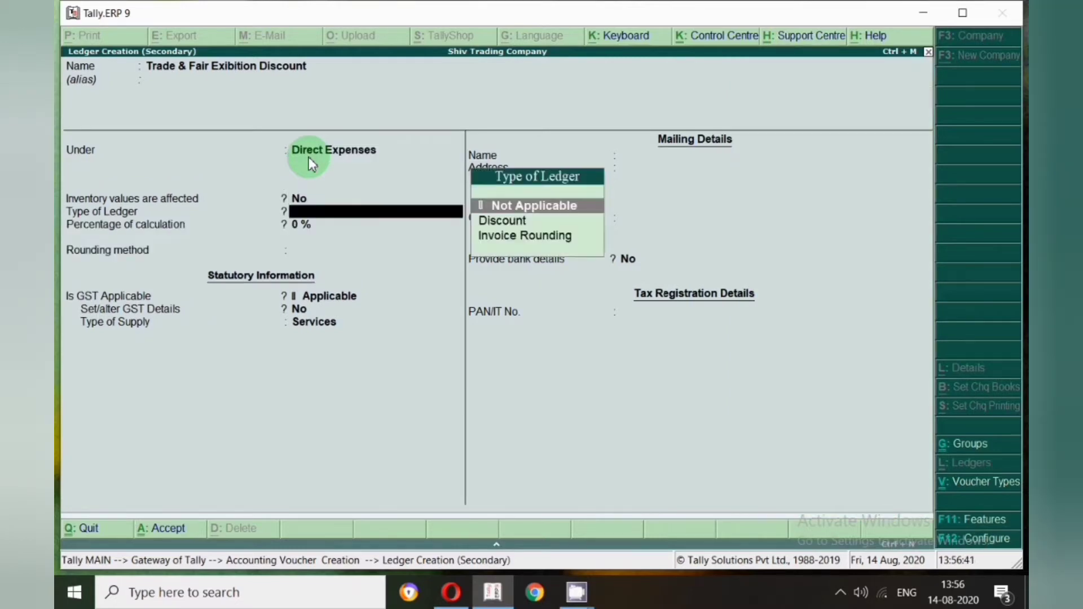
pyautogui.press('Return')
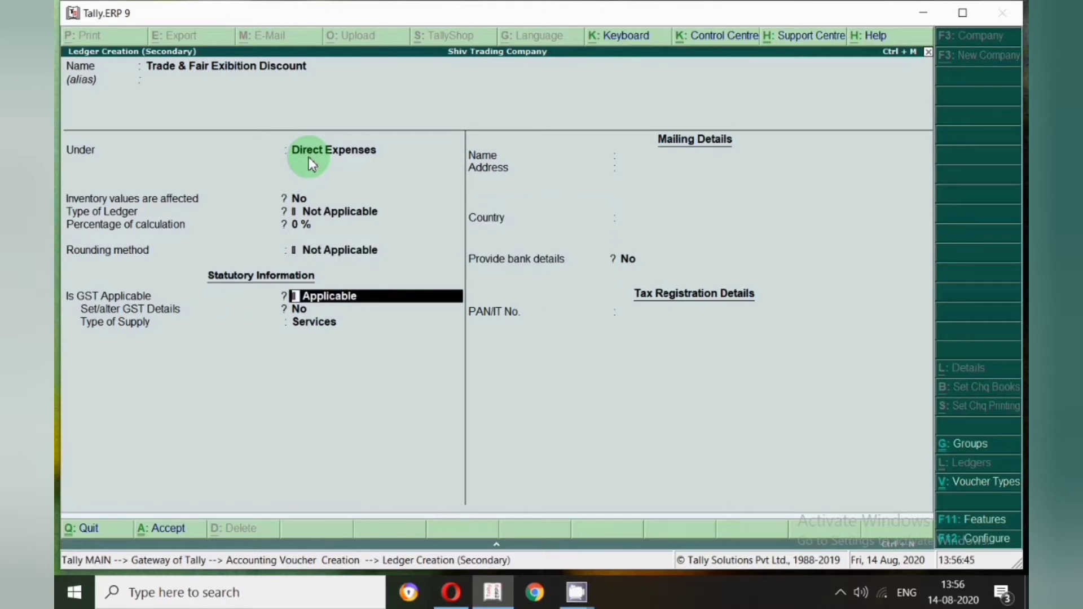
# Set GST applicability of the discount ledger to Not Applicable.
pyautogui.write('N')
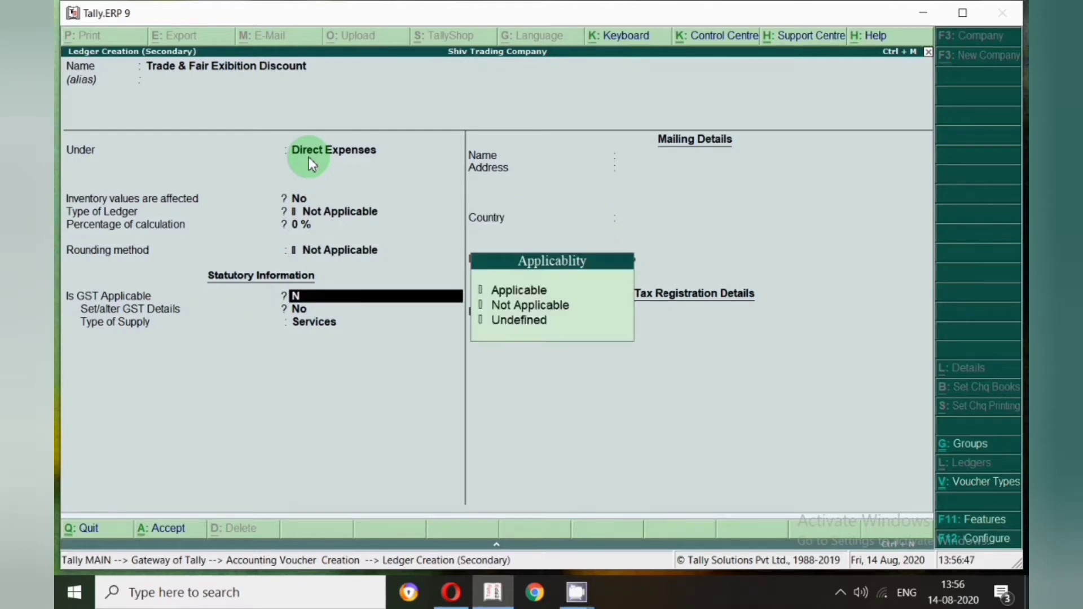
pyautogui.press('Down')
pyautogui.press('Return')
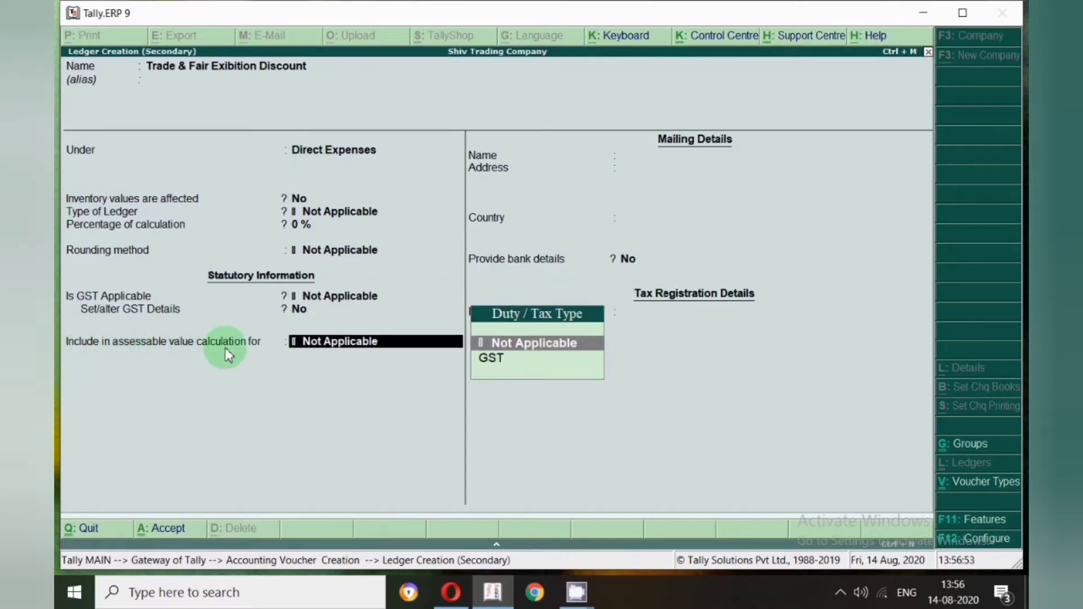
# Include the ledger in the GST assessable value calculation, appropriated to Goods and Based on Value, and save it.
pyautogui.click(504, 364)
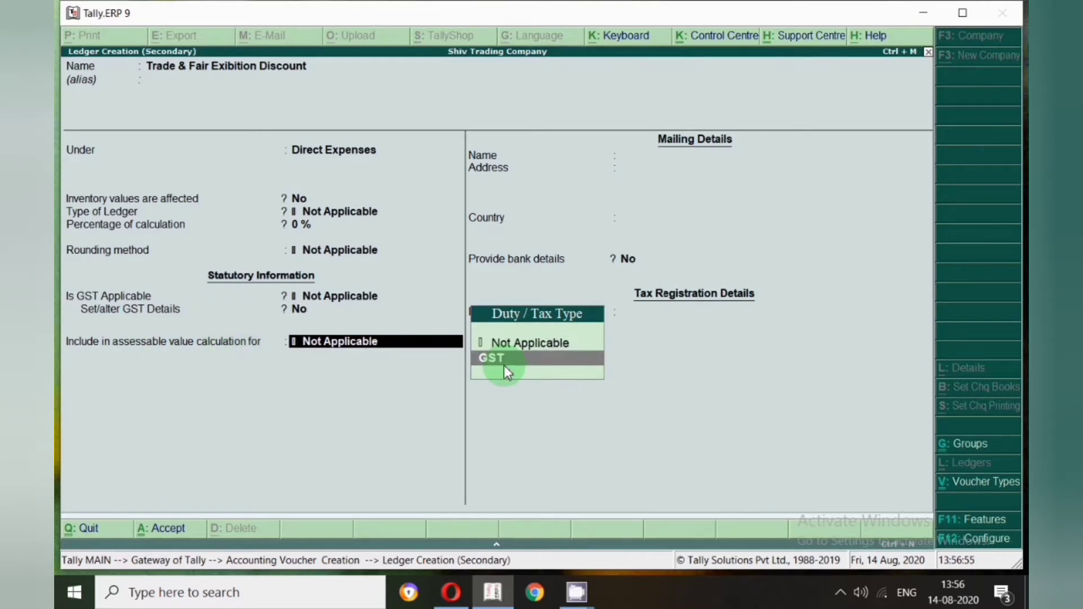
pyautogui.click(503, 364)
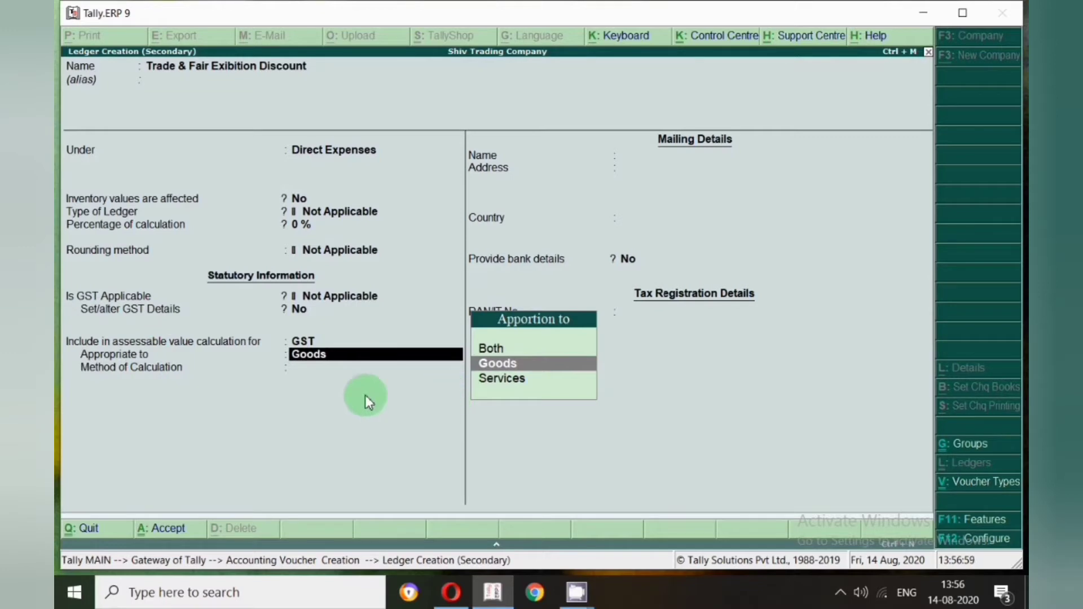
pyautogui.press('Return')
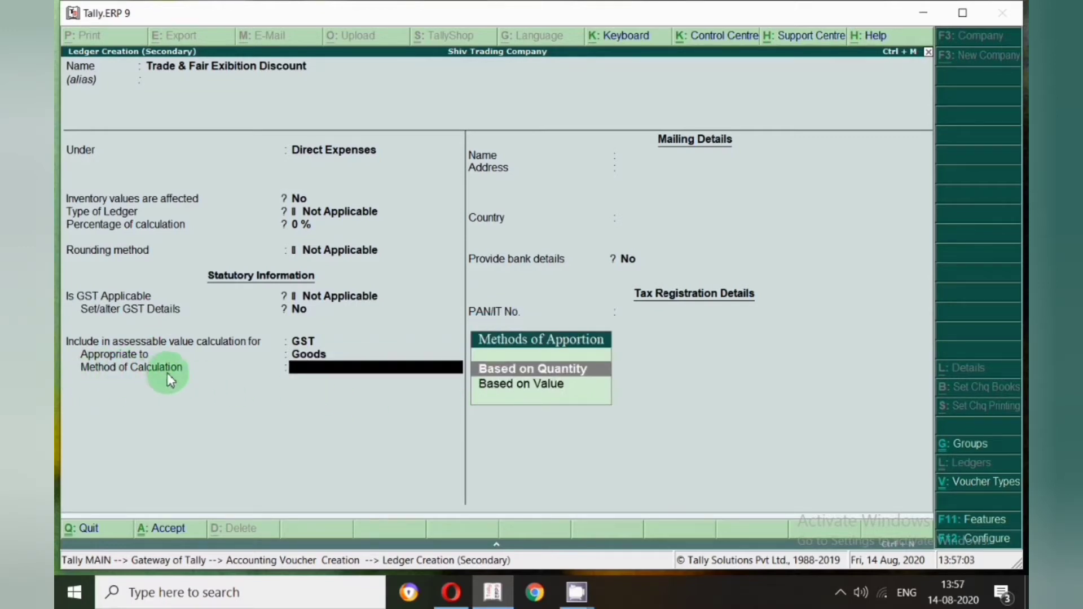
pyautogui.click(515, 387)
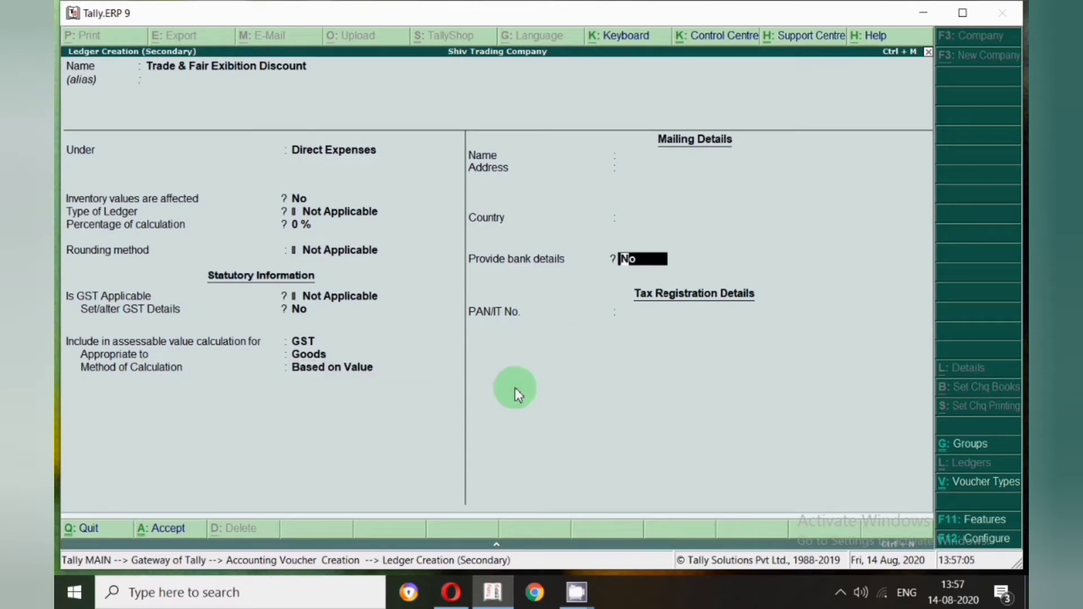
pyautogui.press('Return')
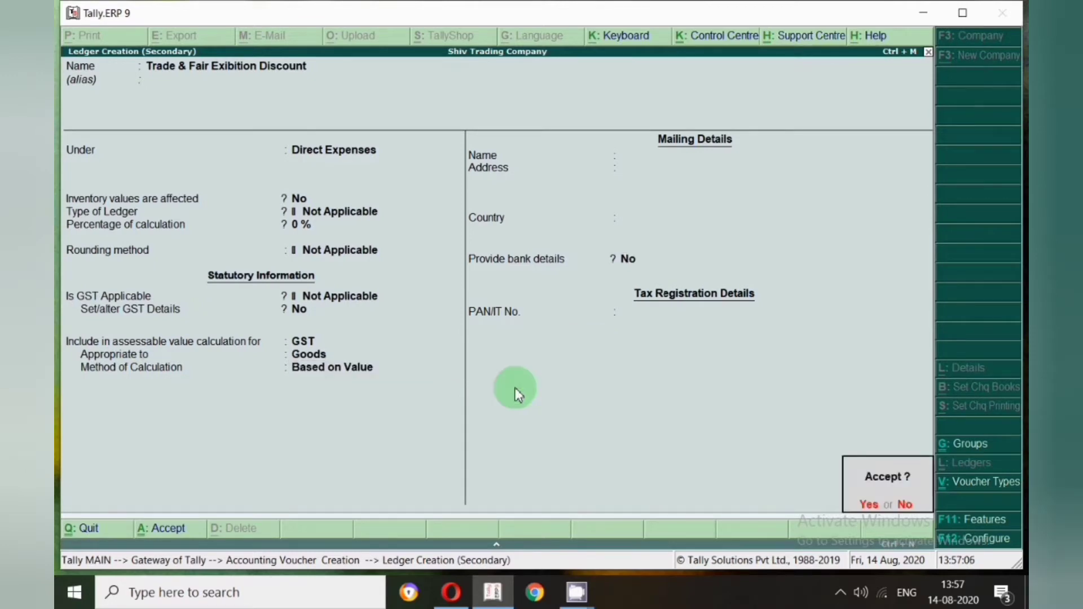
pyautogui.press('Return')
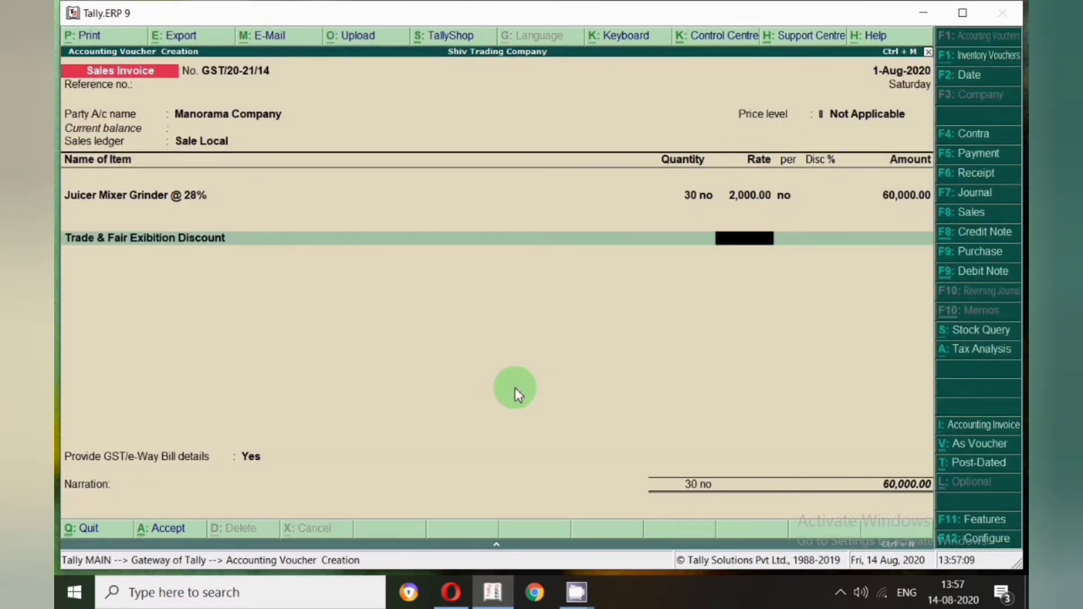
# Try entering the invoice discount as a percentage rate, first -1% and then -5%.
pyautogui.write('1')
pyautogui.press('Return')
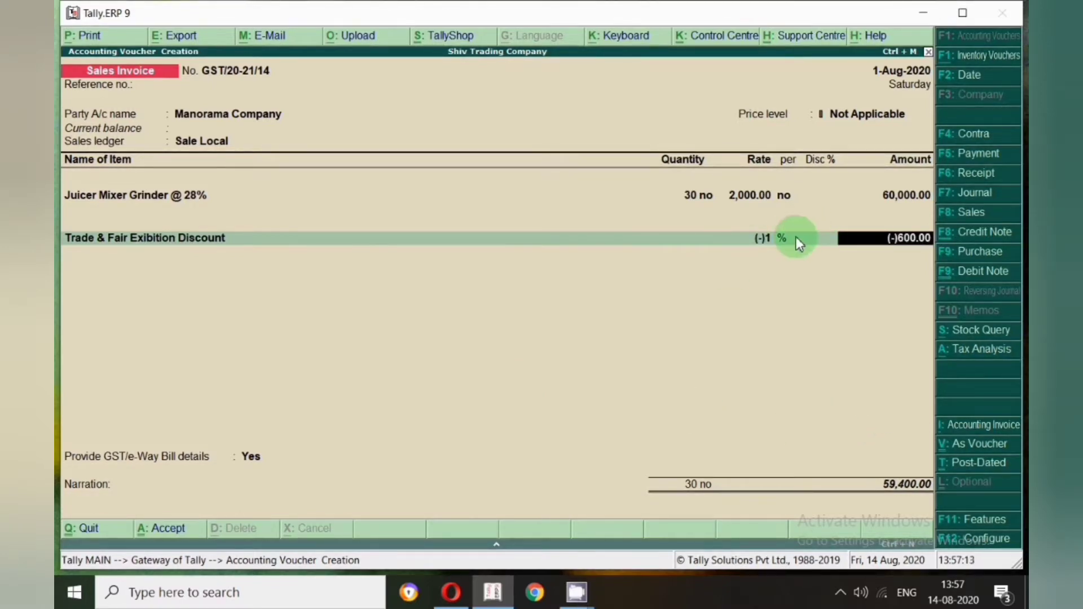
pyautogui.press('BackSpace')
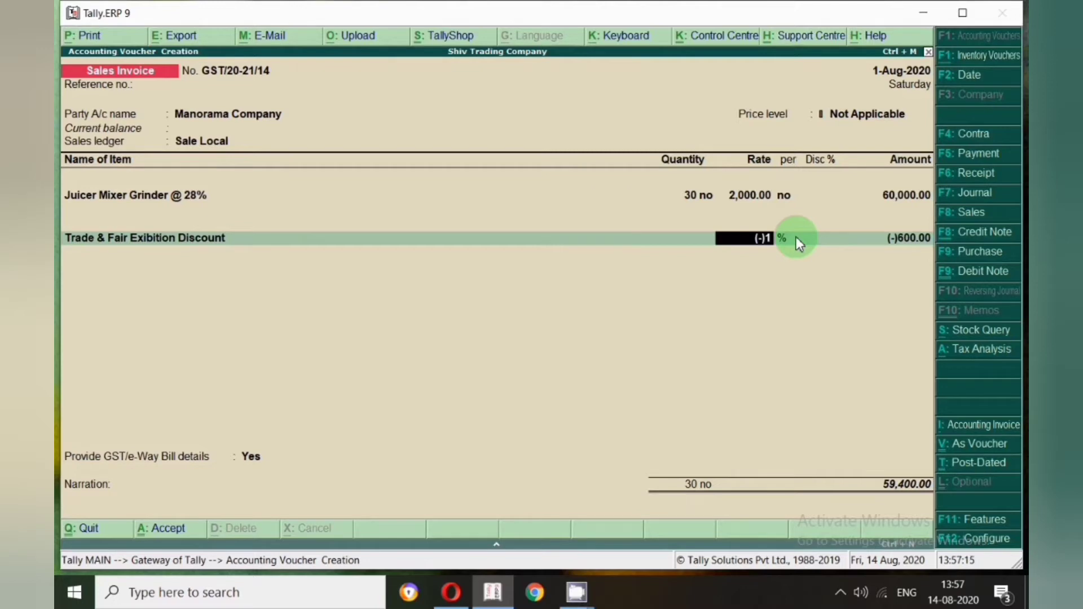
pyautogui.write('-)5')
pyautogui.press('Return')
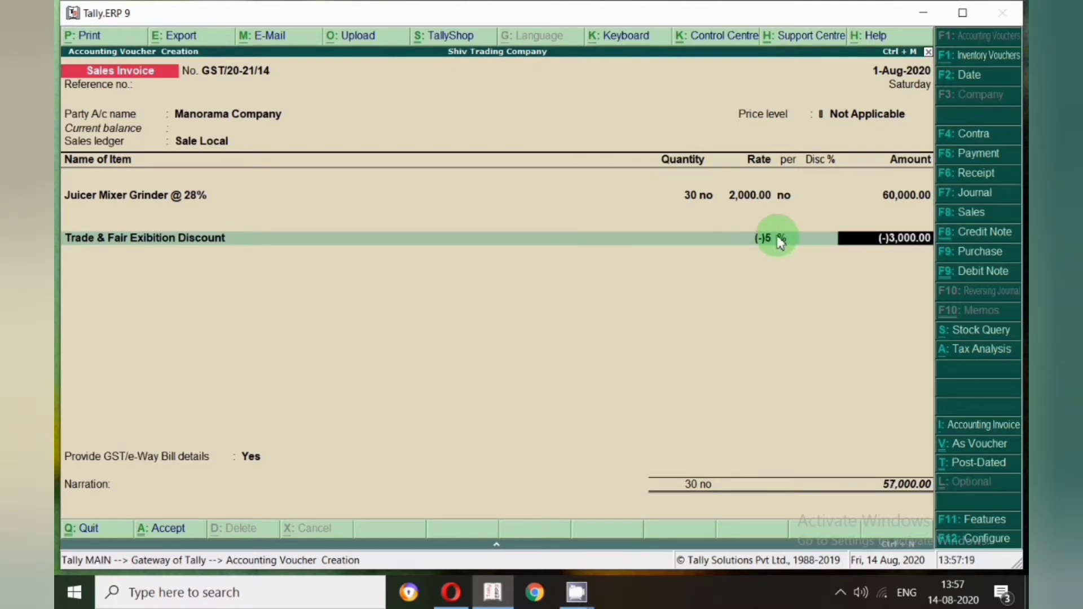
# Clear the percentage rate on the discount line and enter the discount amount as -3000.
pyautogui.press('BackSpace')
pyautogui.press('Delete')
pyautogui.press('Return')
pyautogui.press('BackSpace')
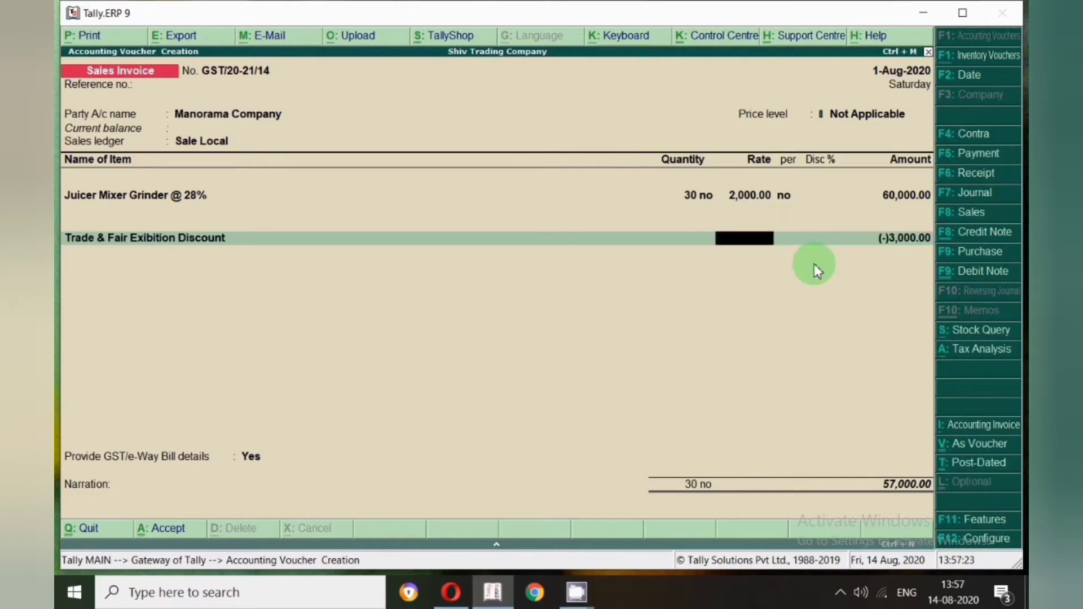
pyautogui.press('Return')
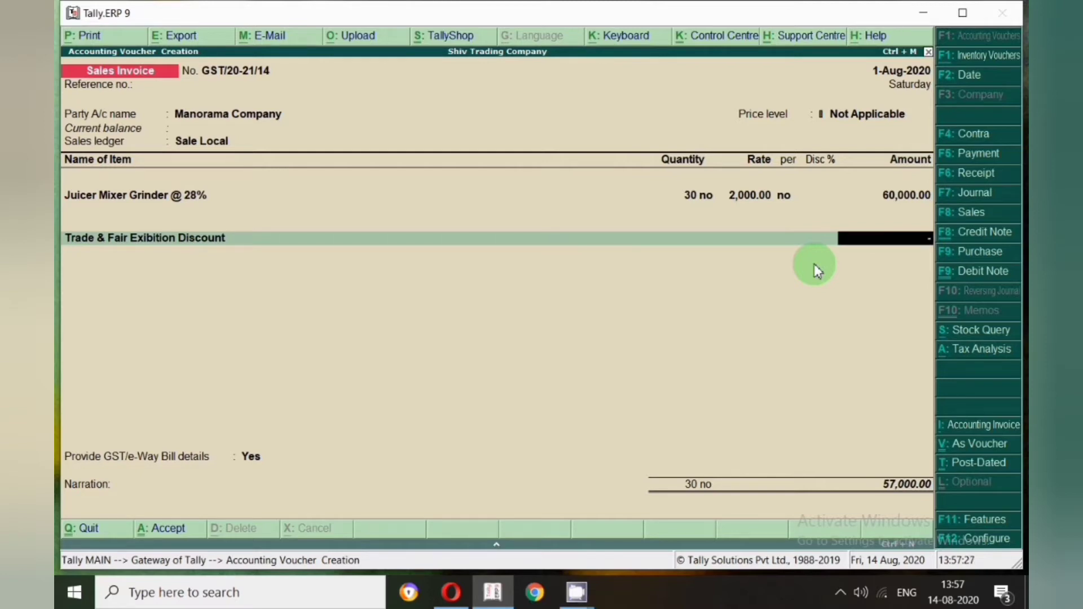
pyautogui.write('-3000')
pyautogui.press('Return')
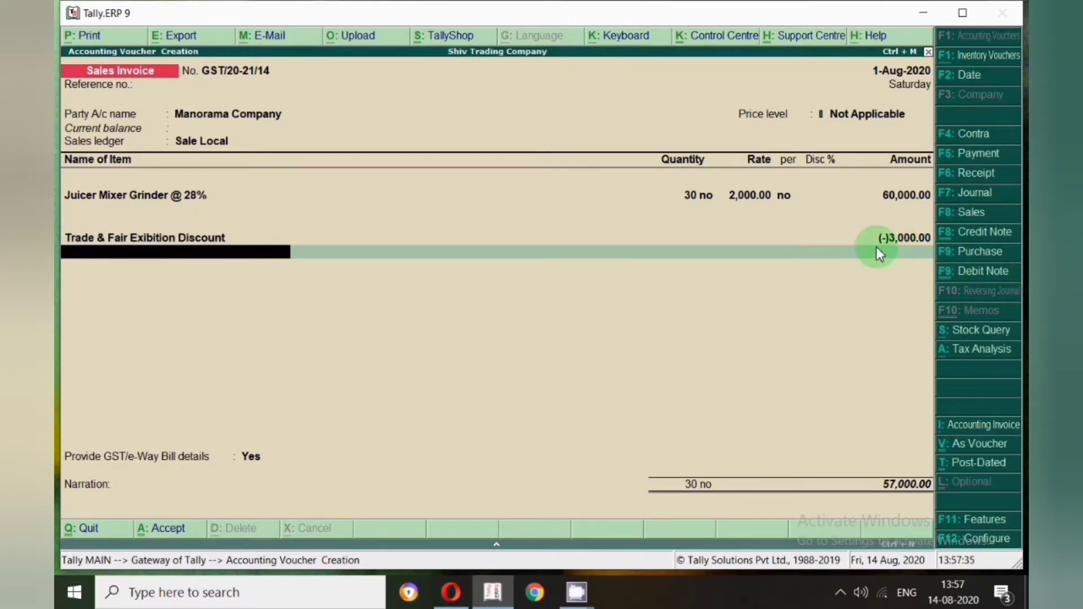
# Examine the invoice's detailed tax analysis for the item value, discount, and central and state tax, and return to the voucher.
pyautogui.click(970, 354)
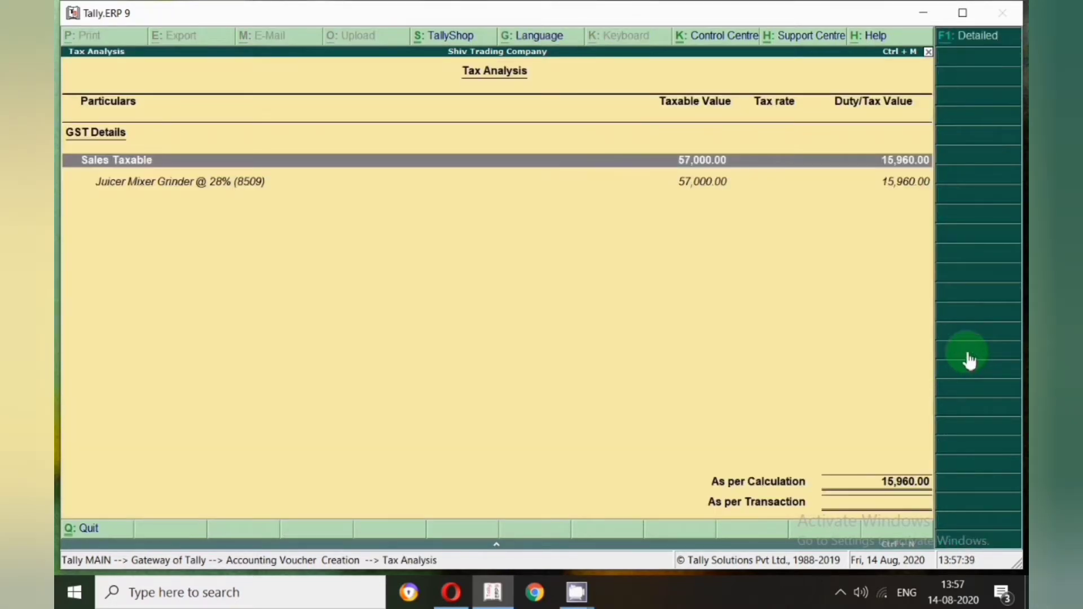
pyautogui.click(982, 41)
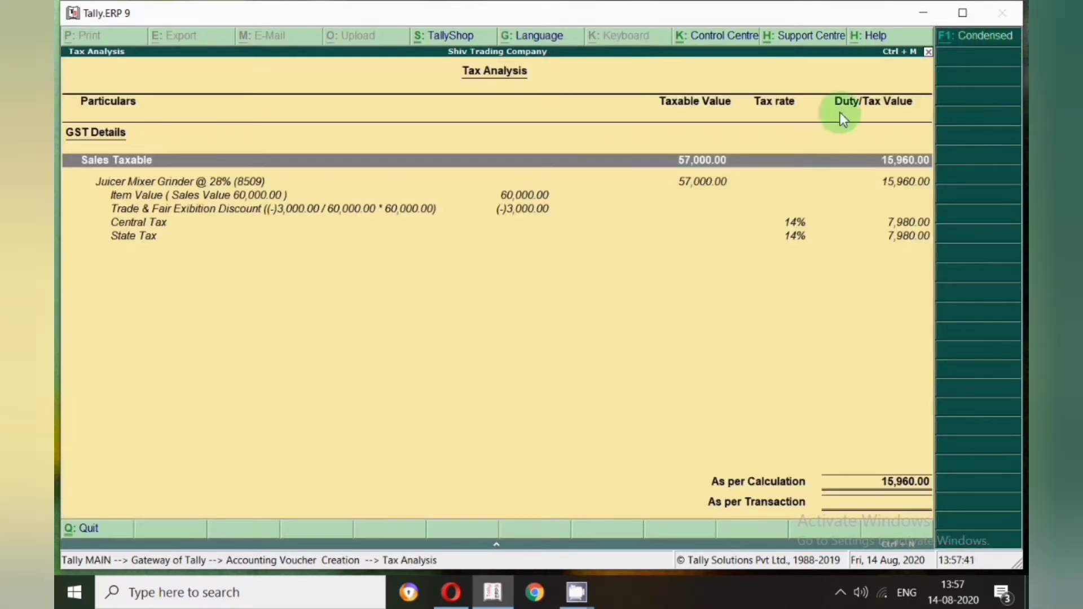
pyautogui.click(141, 185)
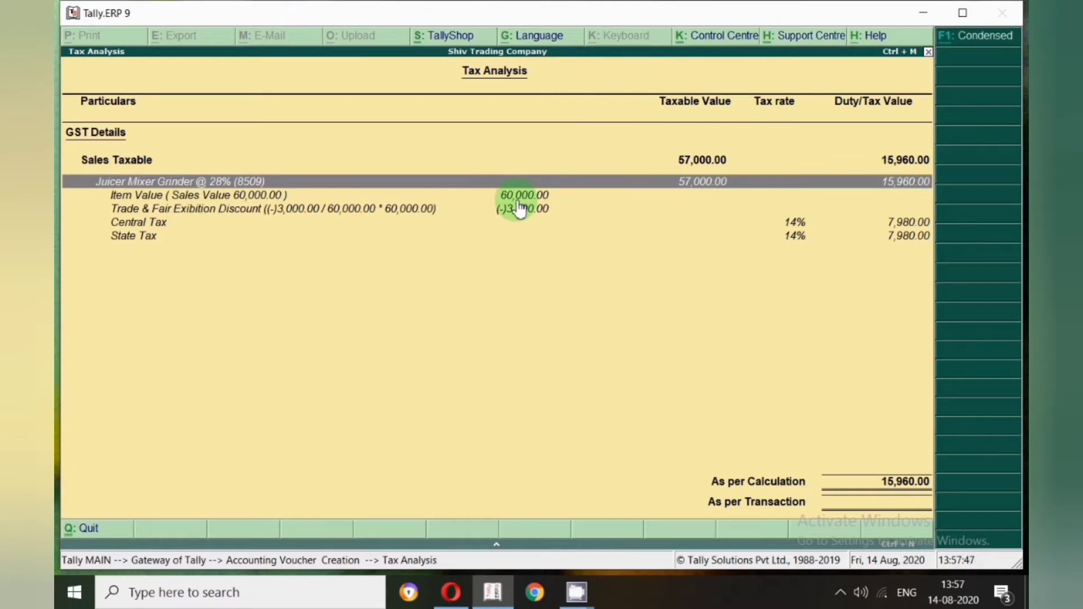
pyautogui.click(158, 211)
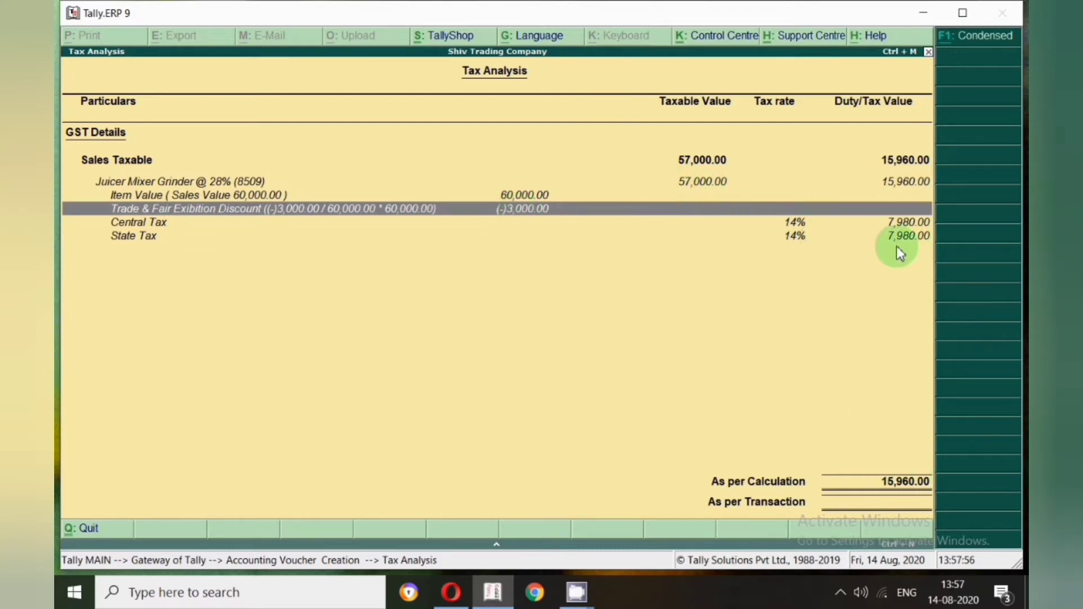
pyautogui.press('Escape')
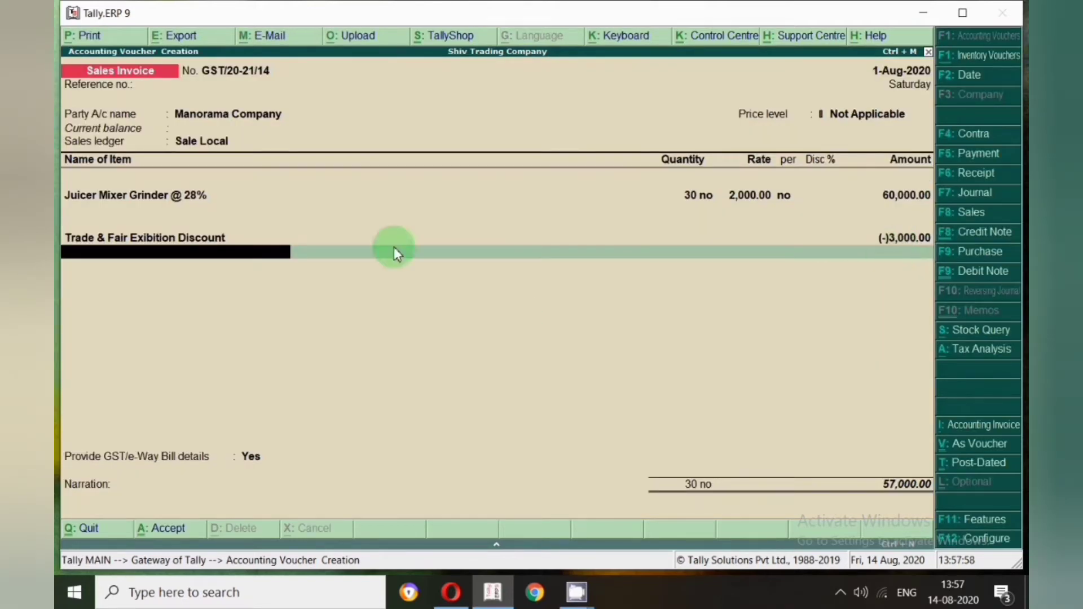
# Preview the printed tax invoice enlarged, check the discount line and total, and return to the voucher.
pyautogui.click(121, 46)
pyautogui.click(246, 56)
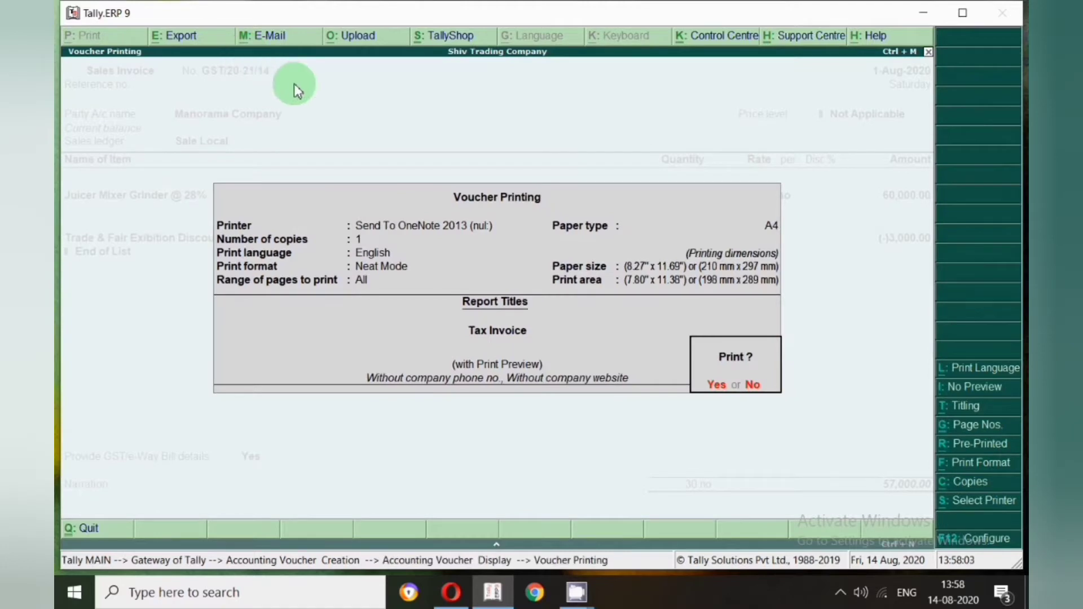
pyautogui.press('Return')
pyautogui.hotkey('alt', 'z')
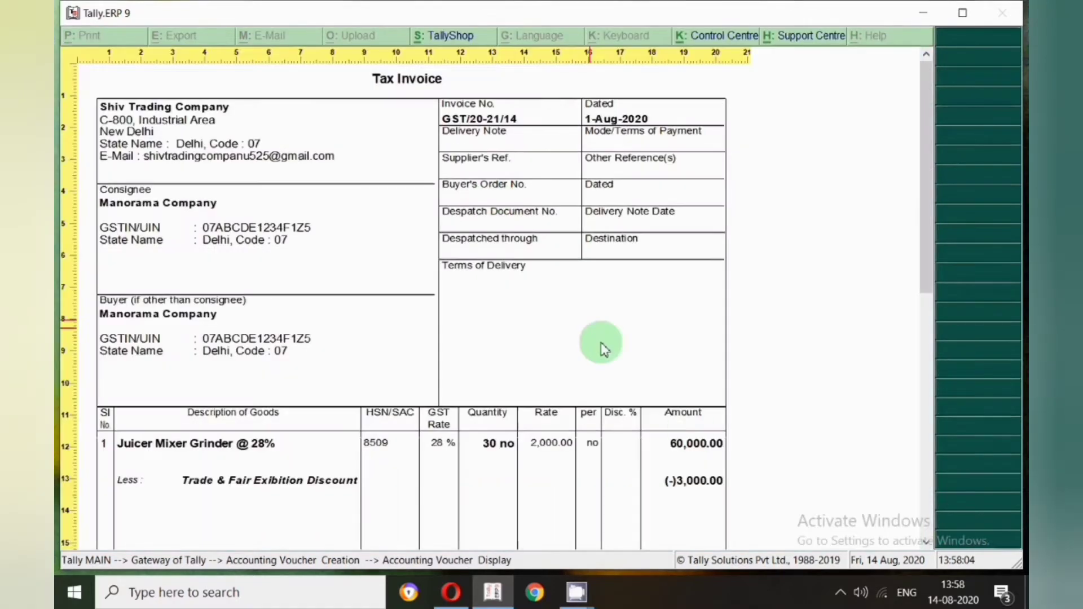
pyautogui.scroll(-1, 604, 415)
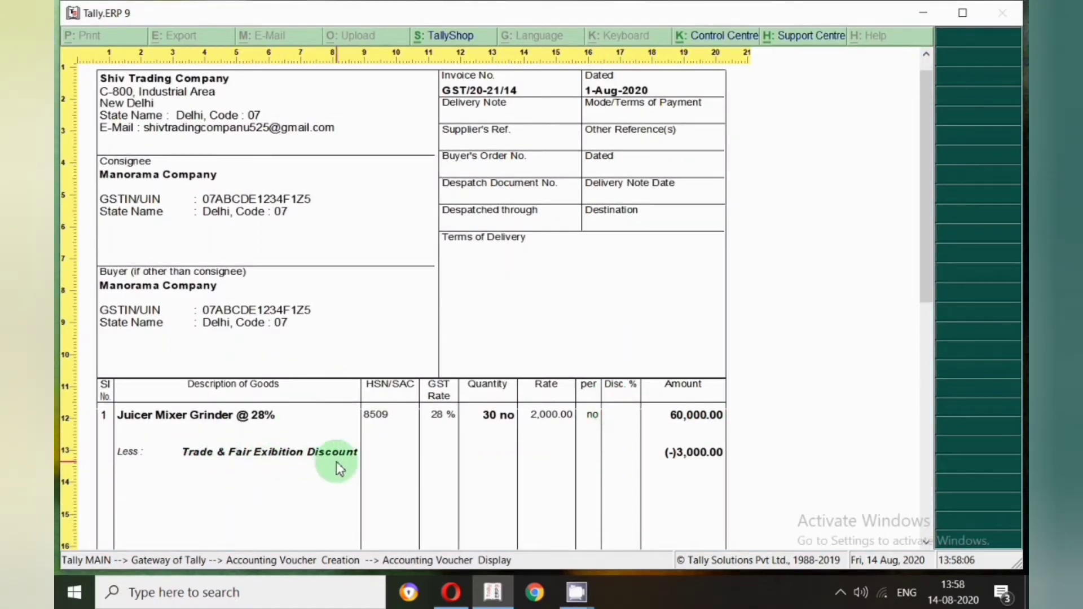
pyautogui.scroll(-1, 590, 467)
pyautogui.scroll(-4, 591, 467)
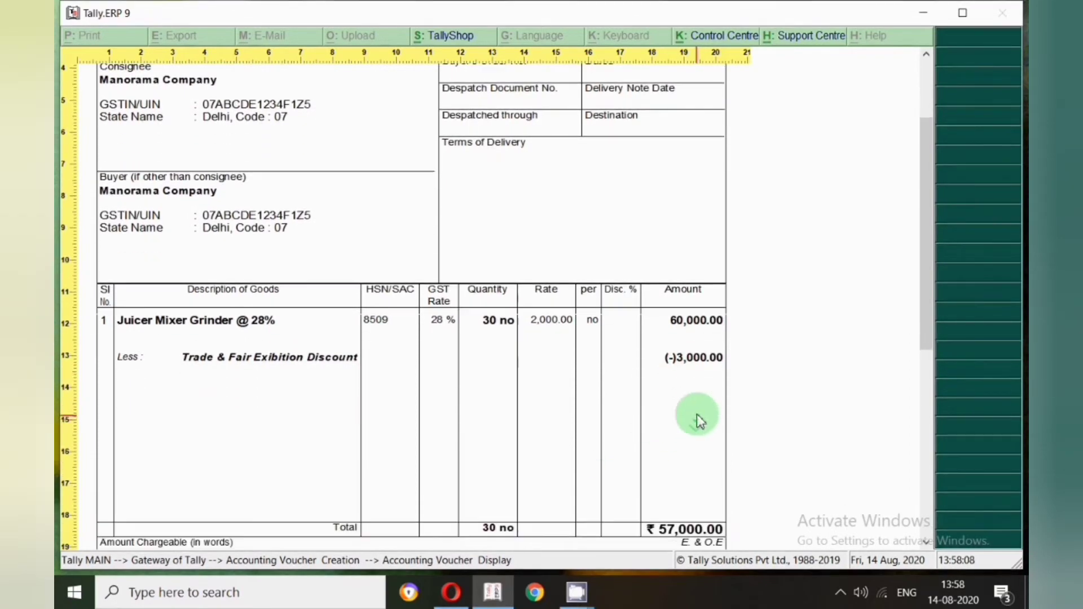
pyautogui.scroll(-1, 704, 406)
pyautogui.press('Escape')
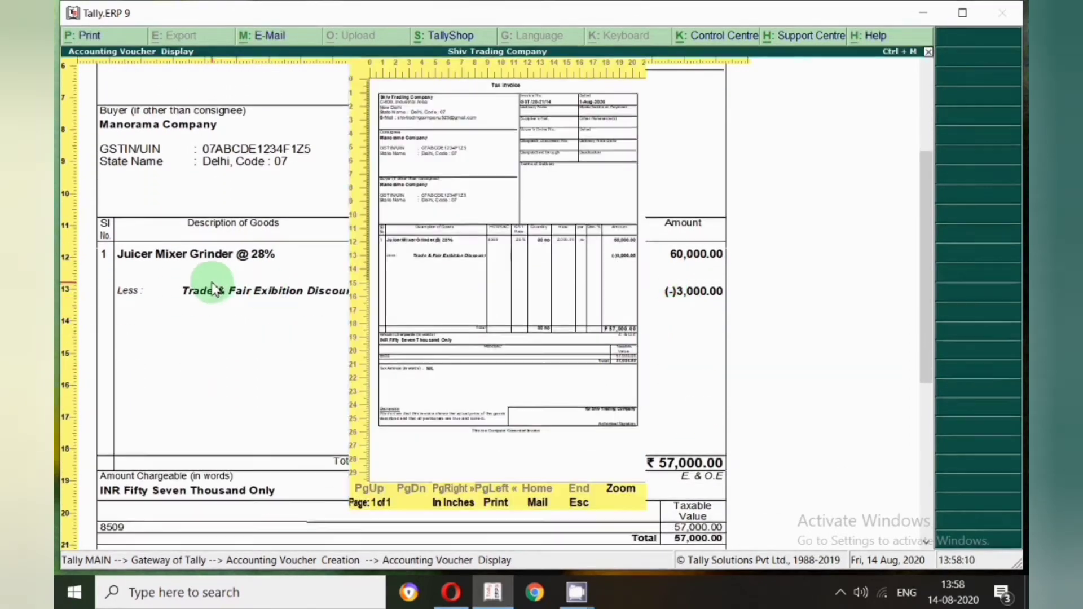
pyautogui.hotkey('ctrl', 'a')
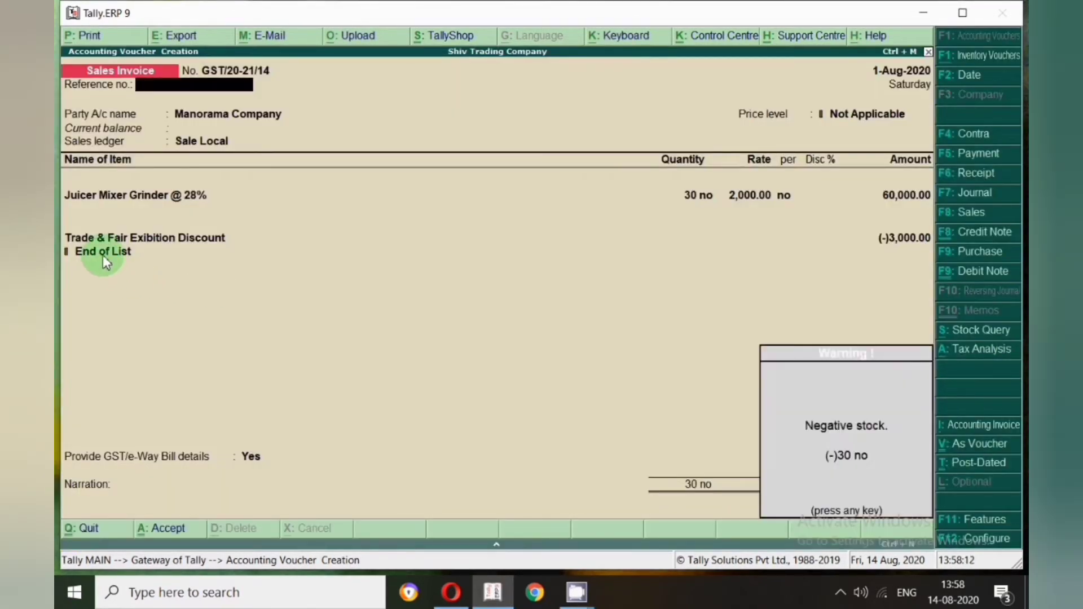
# Add the Outpur Cgst ledger with its calculated amount on the line below the trade fair discount.
pyautogui.click(102, 252)
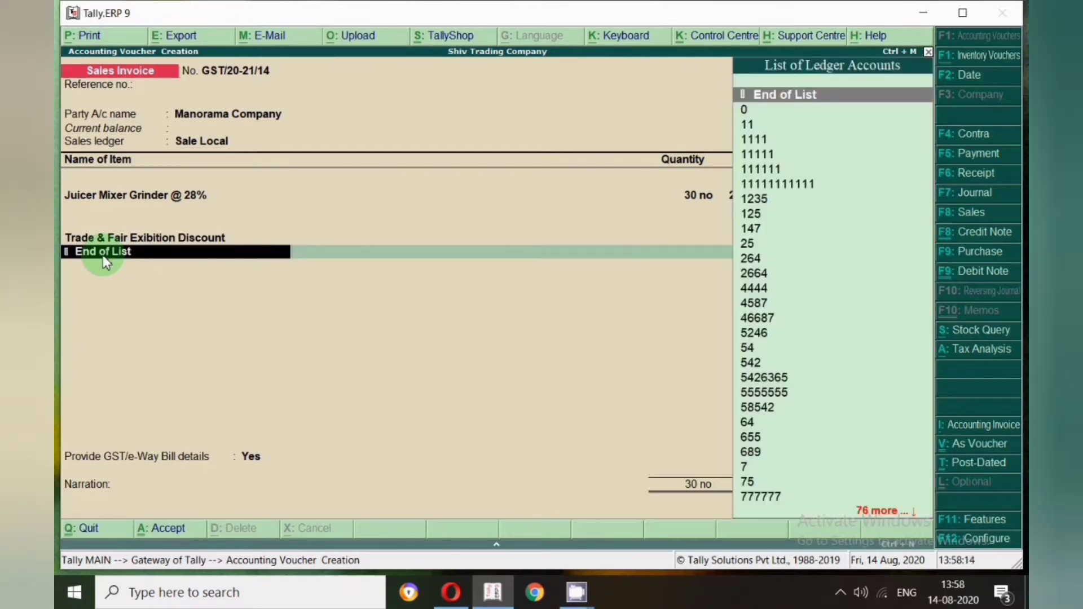
pyautogui.write('cgst')
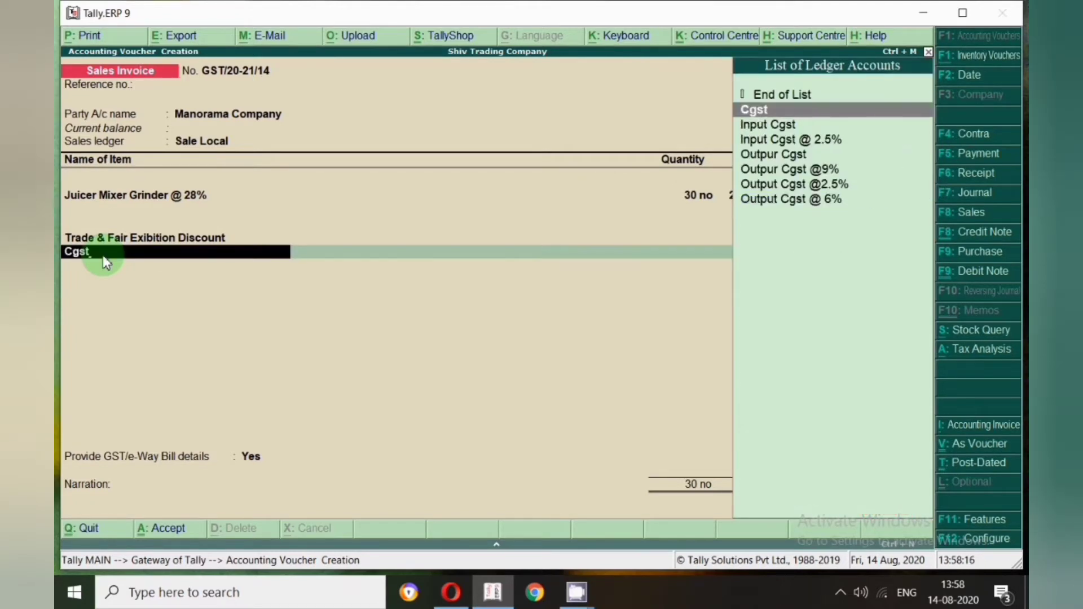
pyautogui.press('Down')
pyautogui.press('Down')
pyautogui.press('Down')
pyautogui.press('Return')
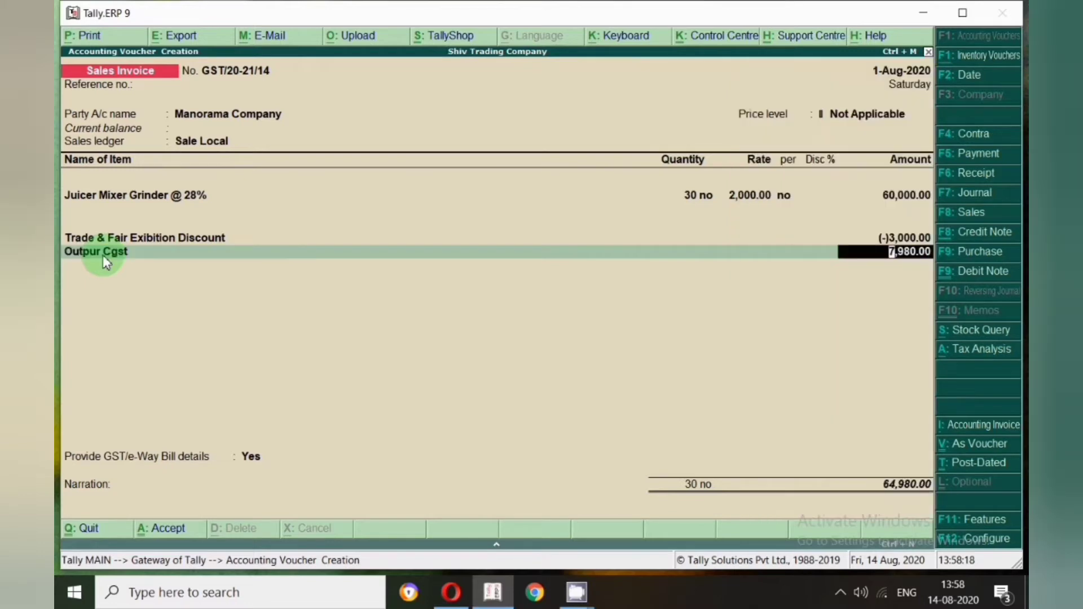
pyautogui.press('Return')
# Add the Output Sgst ledger with its calculated amount below the central tax line.
pyautogui.write('sgs')
pyautogui.press('Up')
pyautogui.press('Up')
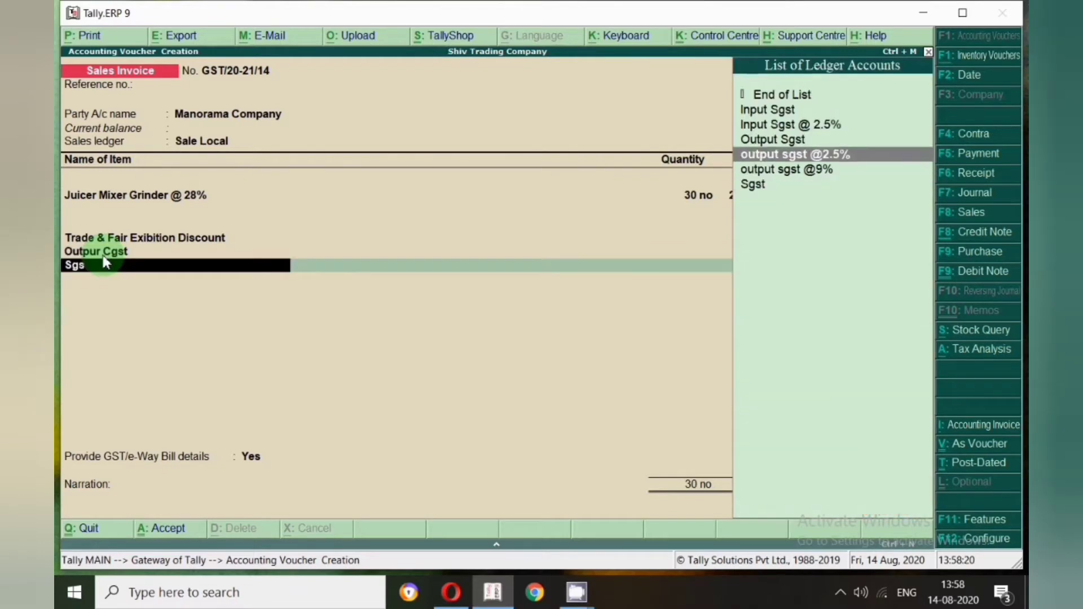
pyautogui.press('Return')
pyautogui.press('Return')
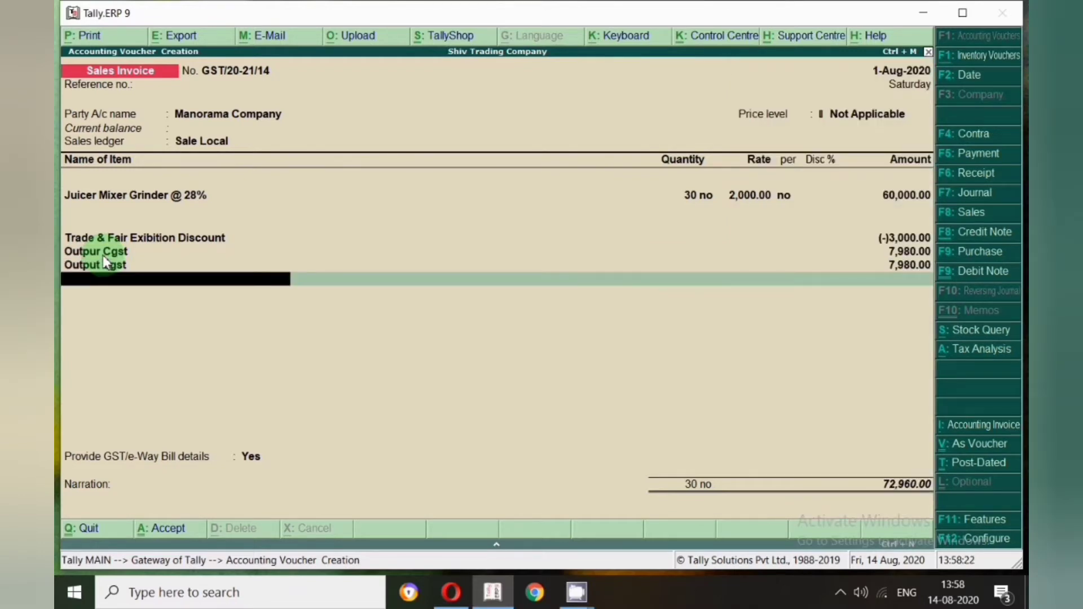
# Start creating a new ledger from the invoice's discount line and name it "Trade Dicount @2%".
pyautogui.click(125, 240)
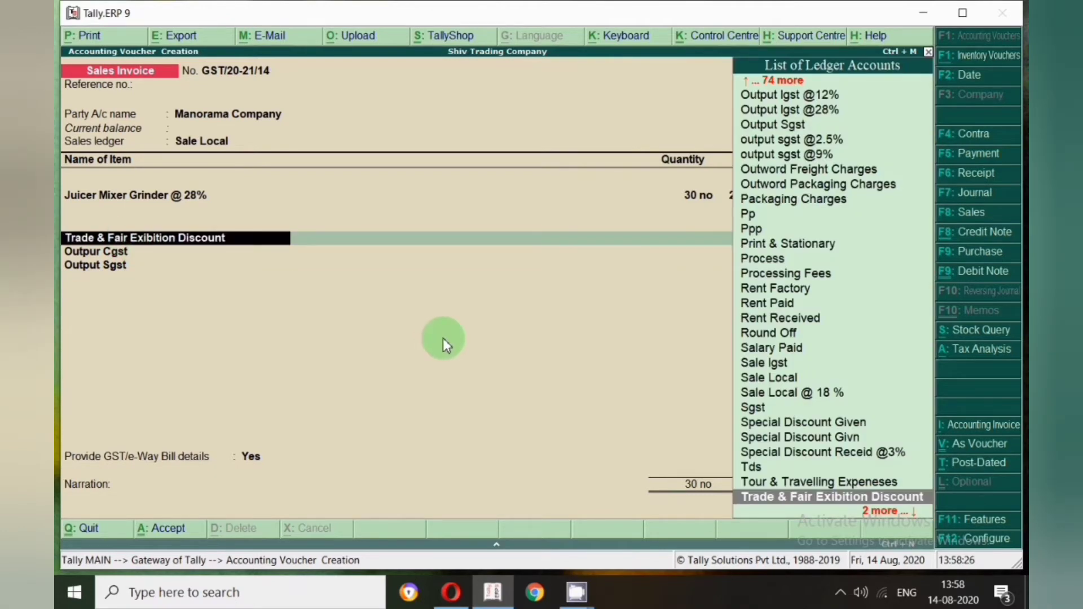
pyautogui.hotkey('alt', 'c')
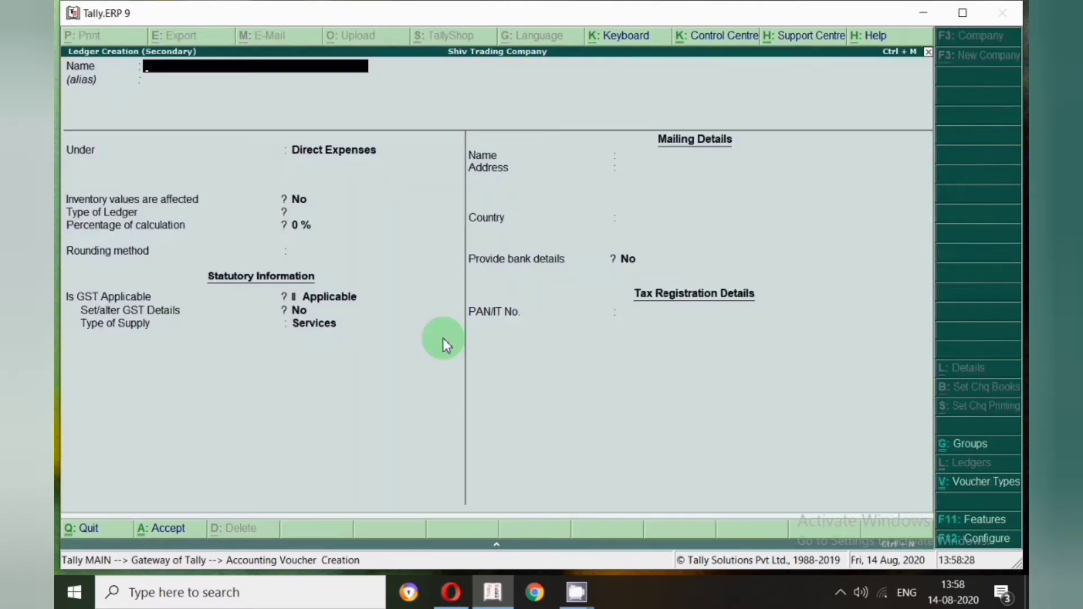
pyautogui.write('Trade')
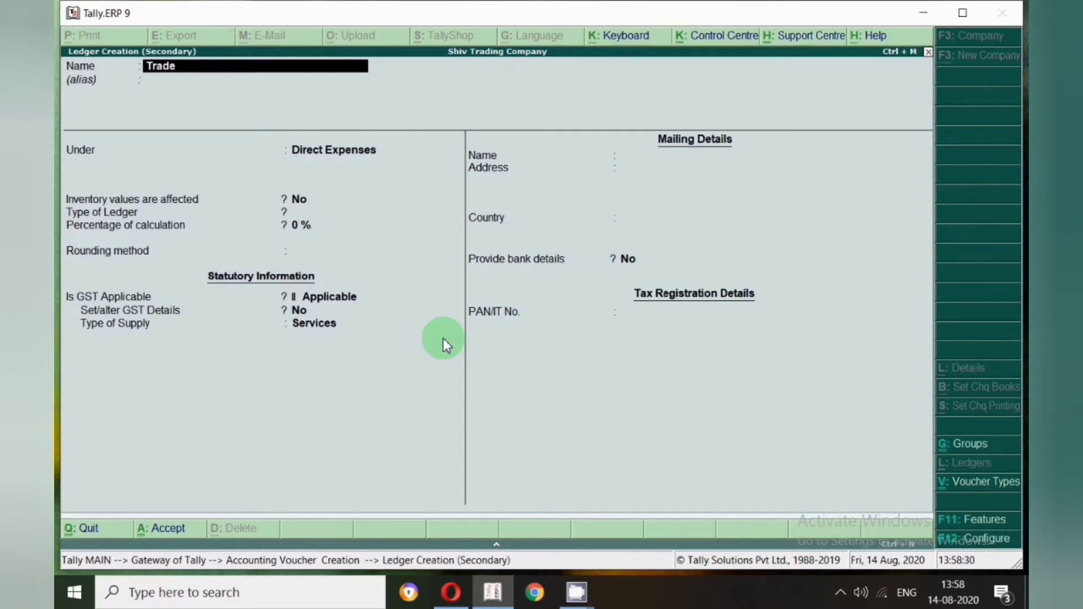
pyautogui.write(' Dicount @2%')
pyautogui.press('Return')
pyautogui.press('Return')
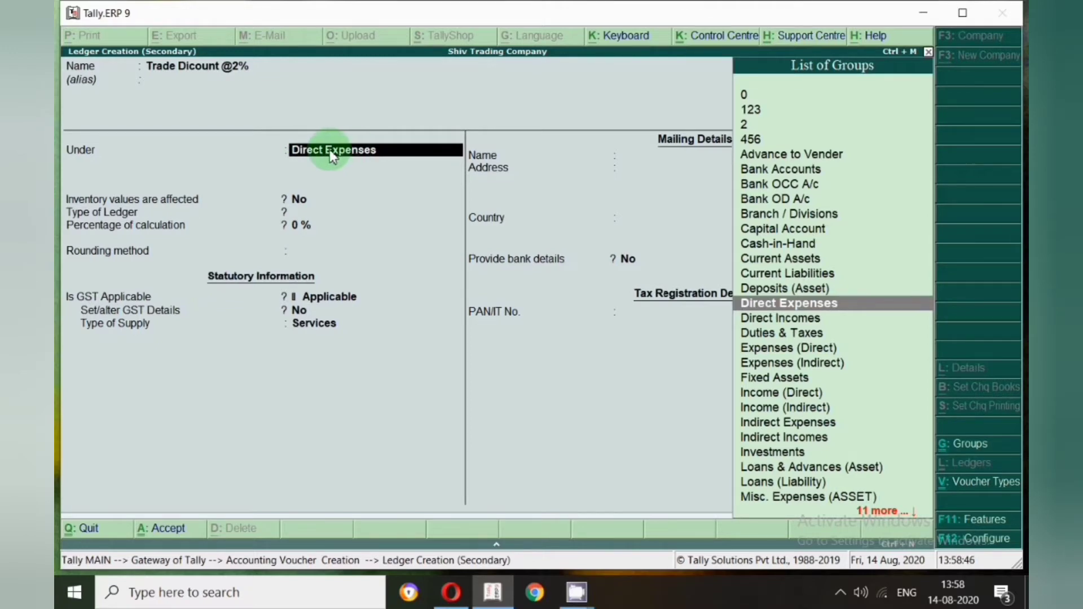
# Review the calculation and purchase allocation settings of the Direct Expenses group and return to the new ledger.
pyautogui.hotkey('ctrl', 'Return')
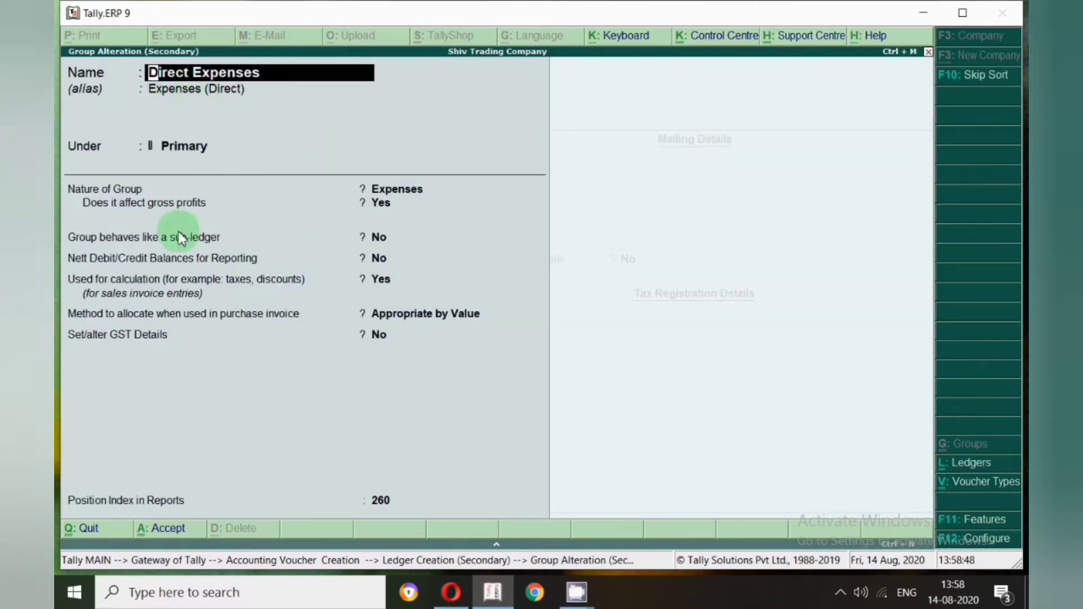
pyautogui.click(84, 282)
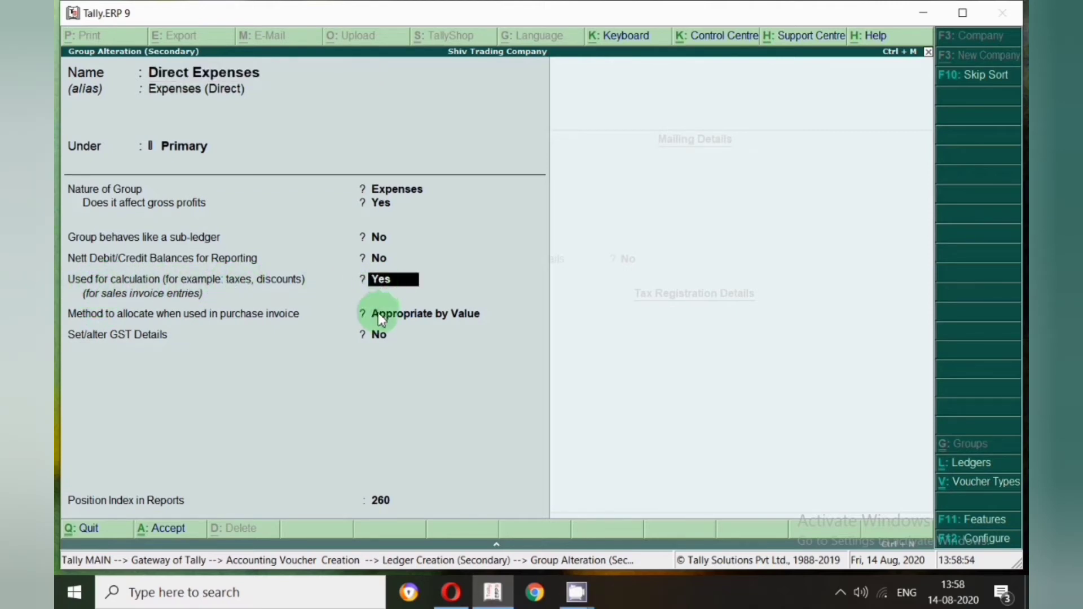
pyautogui.click(405, 329)
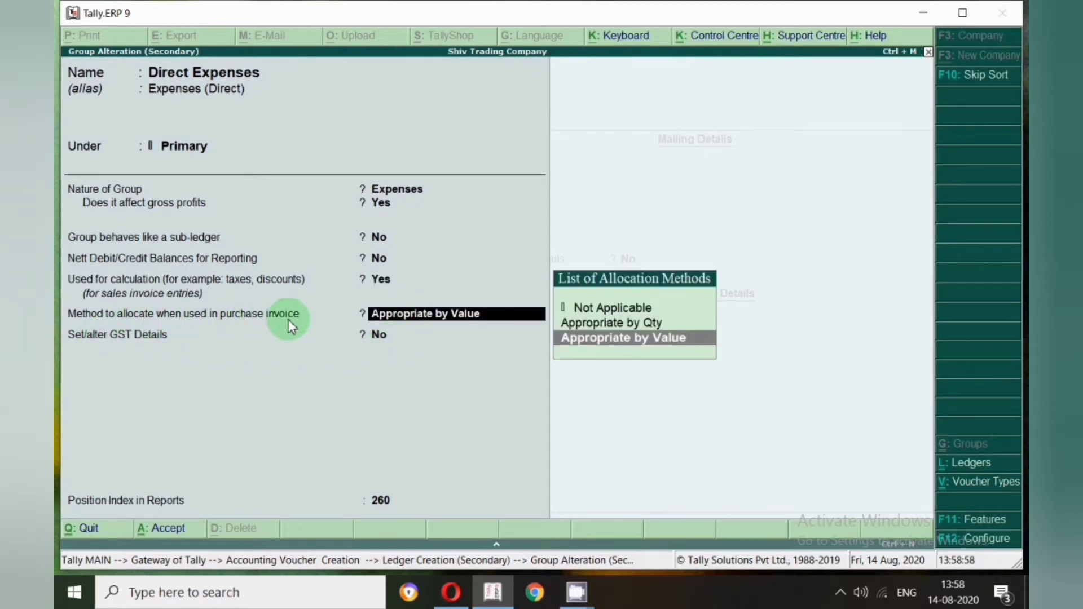
pyautogui.press('Return')
pyautogui.press('Return')
pyautogui.press('Return')
pyautogui.press('Return')
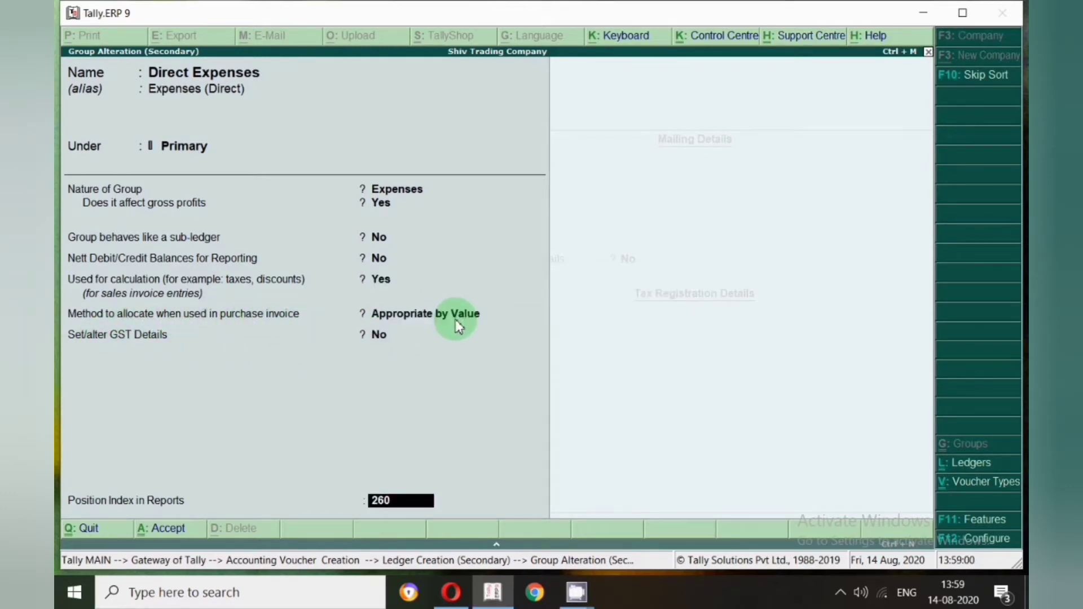
pyautogui.press('Return')
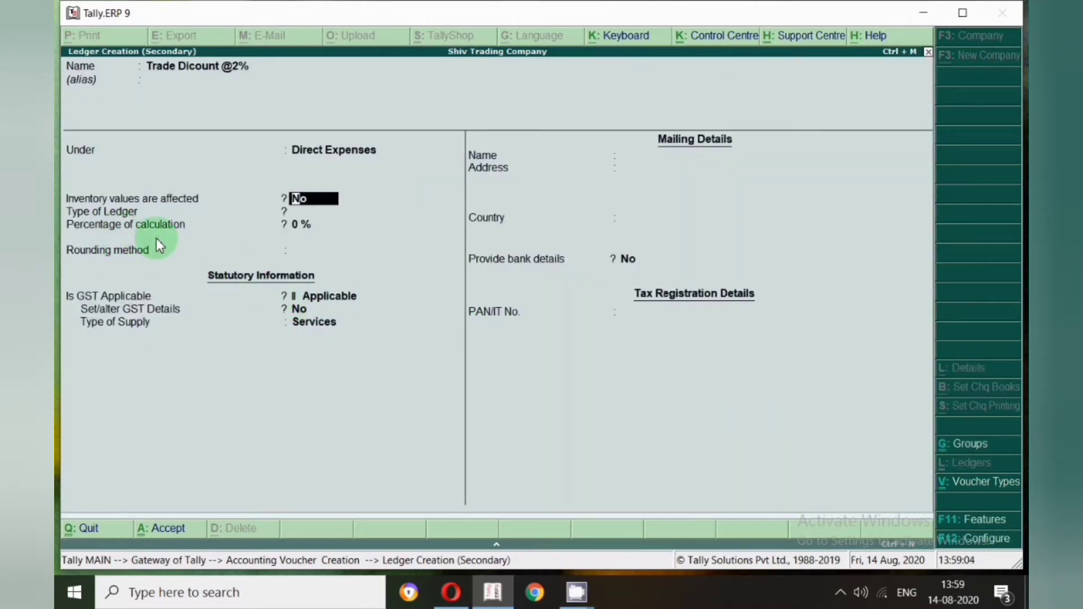
# Set the ledger type to Not Applicable and the percentage of calculation to 2%, calculated On Total Sales.
pyautogui.press('Return')
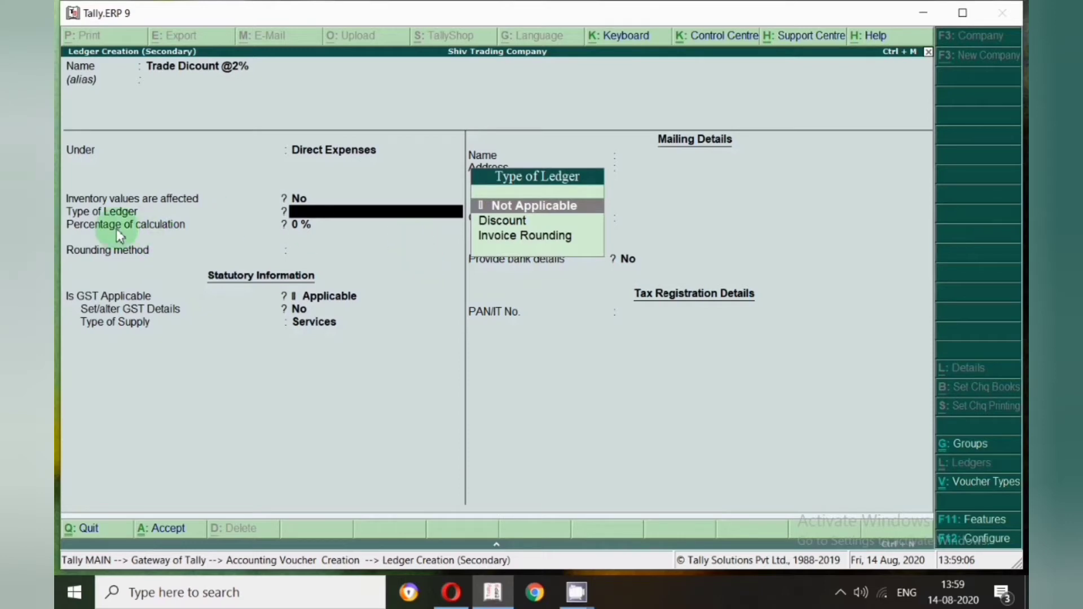
pyautogui.press('Return')
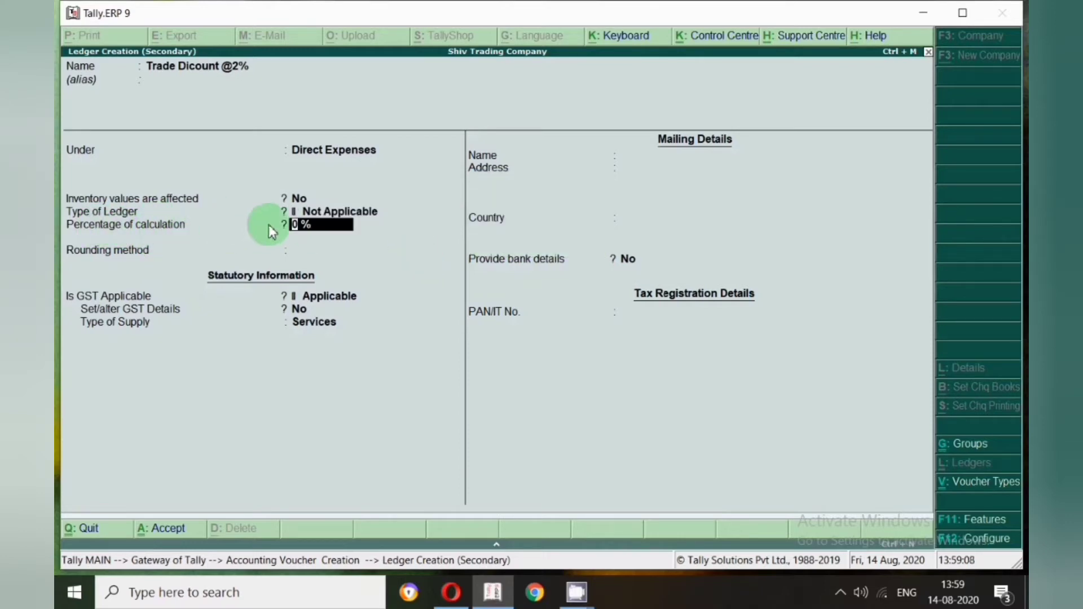
pyautogui.write('2')
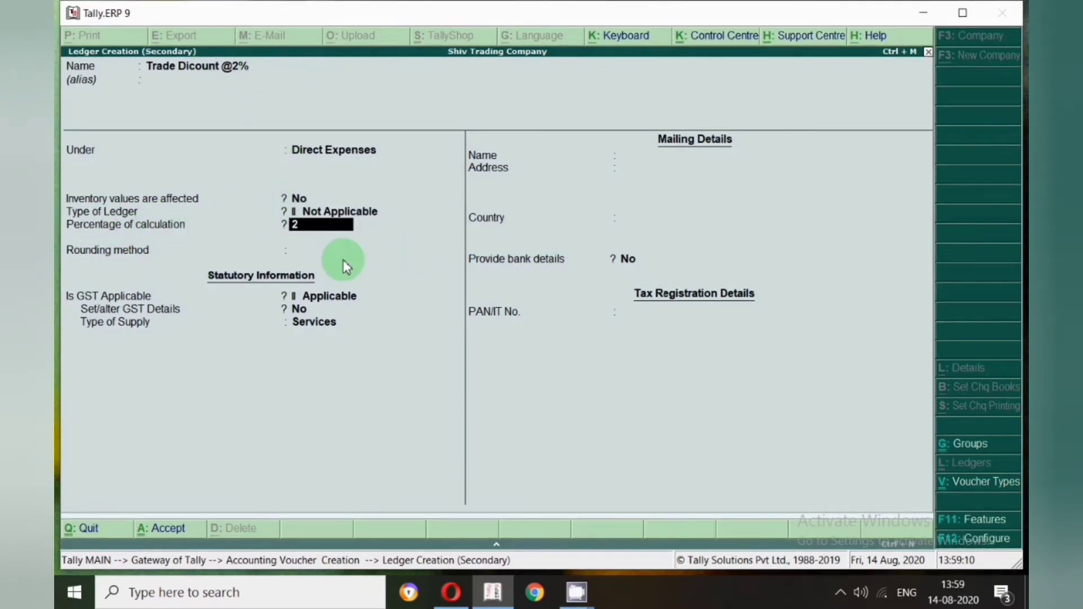
pyautogui.press('Return')
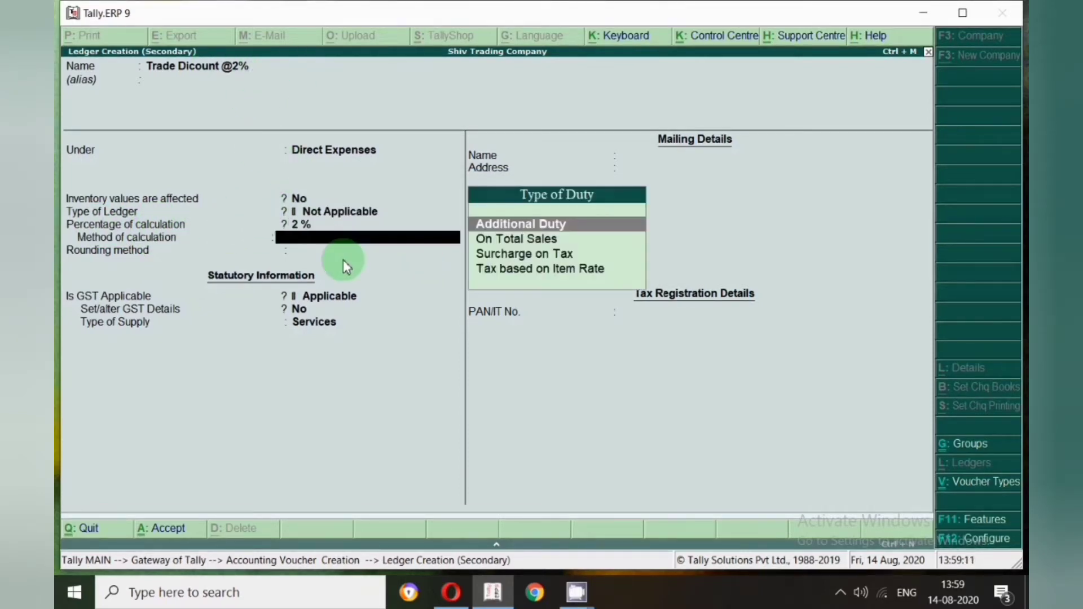
pyautogui.click(520, 248)
pyautogui.press('Return')
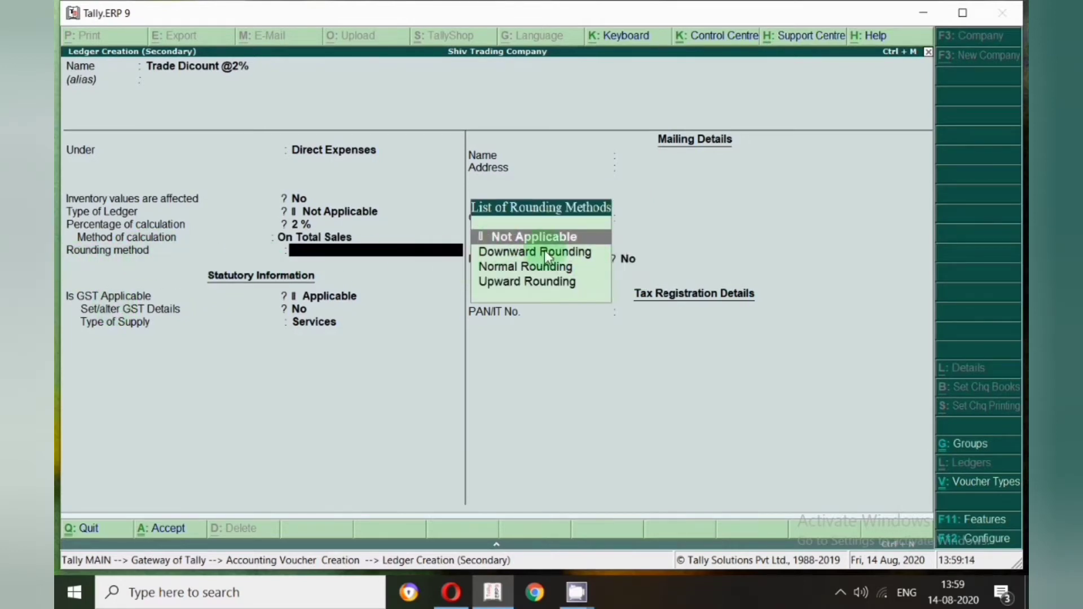
# Give the ledger Normal Rounding with a limit of 1 and mark GST as Not Applicable.
pyautogui.click(533, 268)
pyautogui.press('Return')
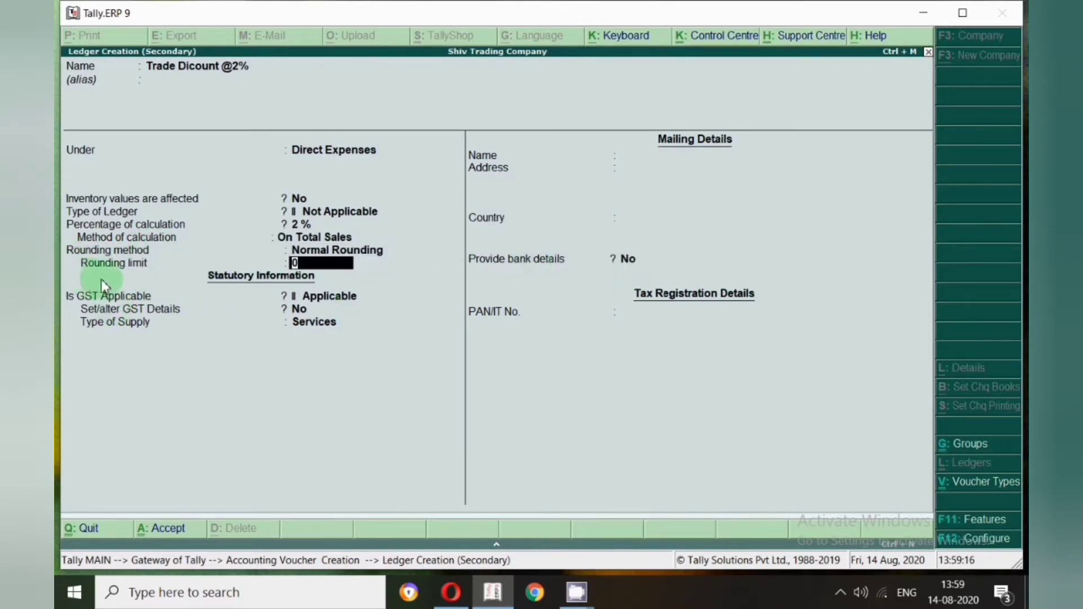
pyautogui.write('1')
pyautogui.press('Return')
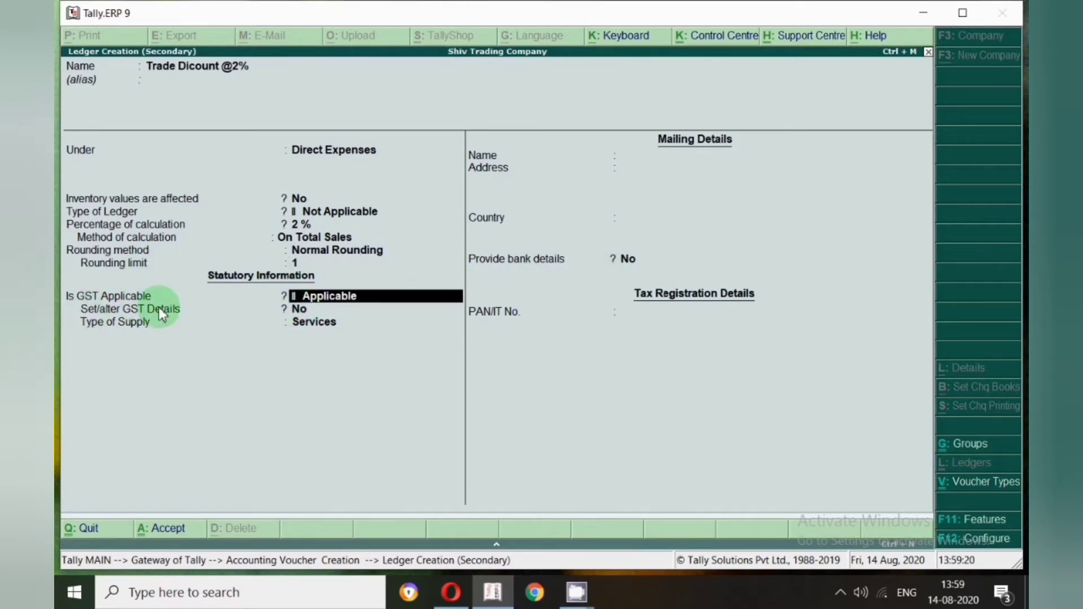
pyautogui.write('N')
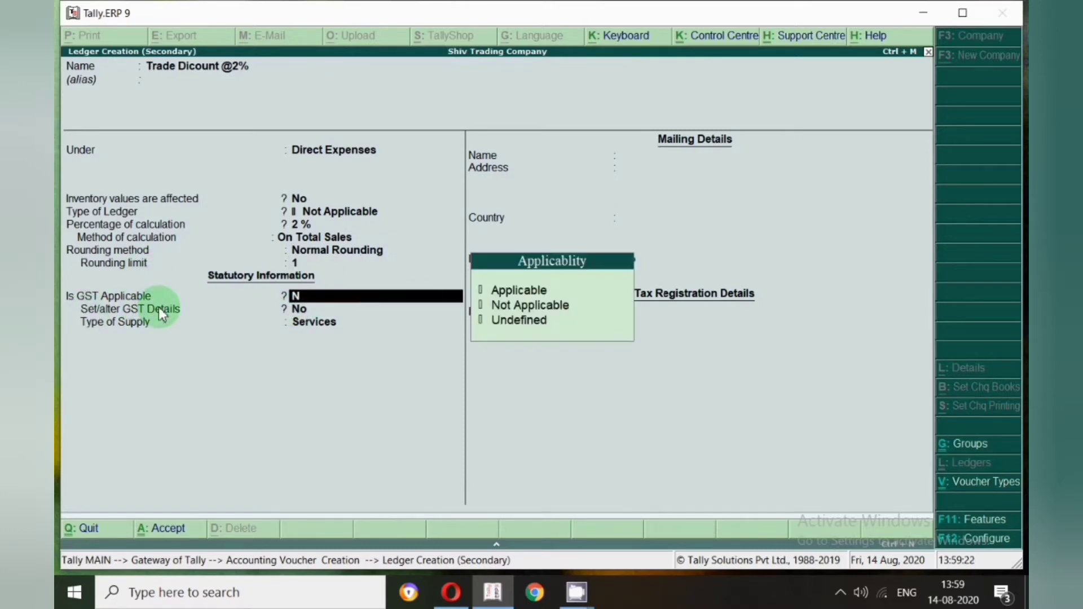
pyautogui.click(514, 308)
pyautogui.click(514, 307)
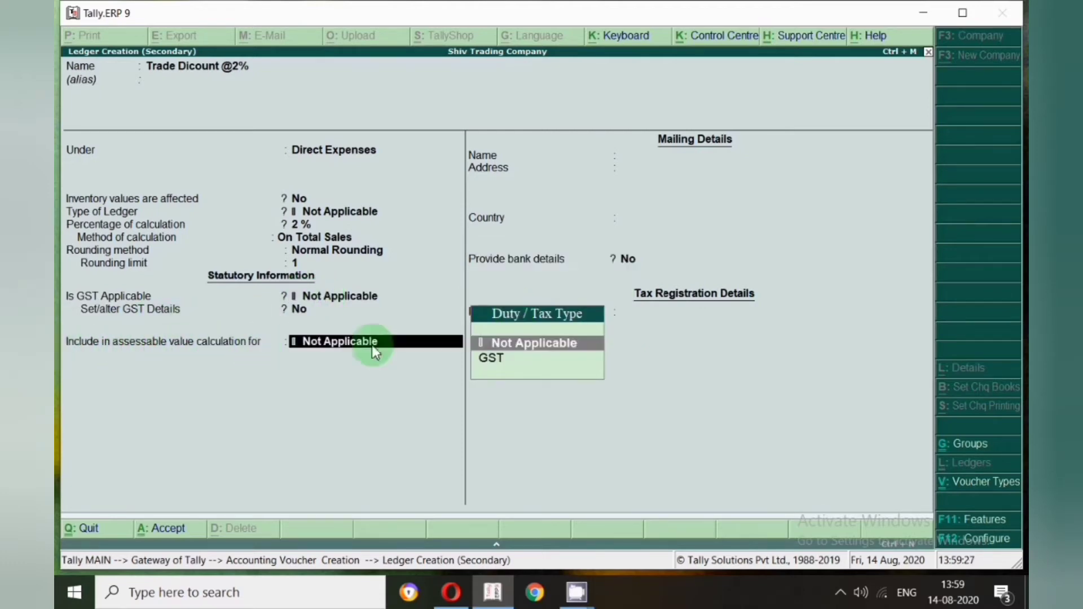
# Include the ledger in the assessable value calculation for GST, appropriated to Goods and based on value, and save it.
pyautogui.click(499, 360)
pyautogui.click(500, 360)
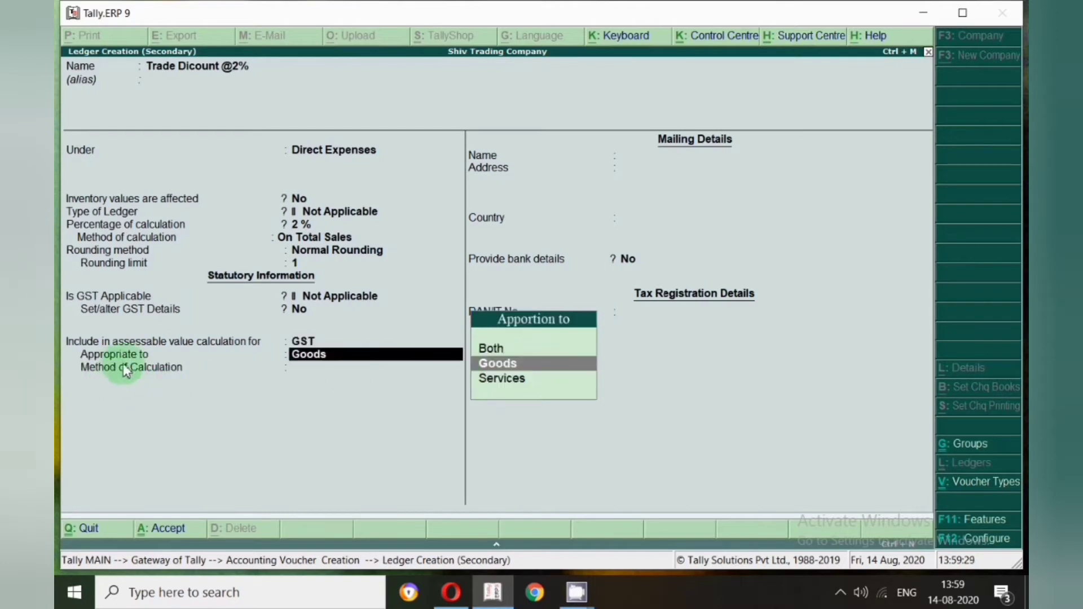
pyautogui.click(490, 363)
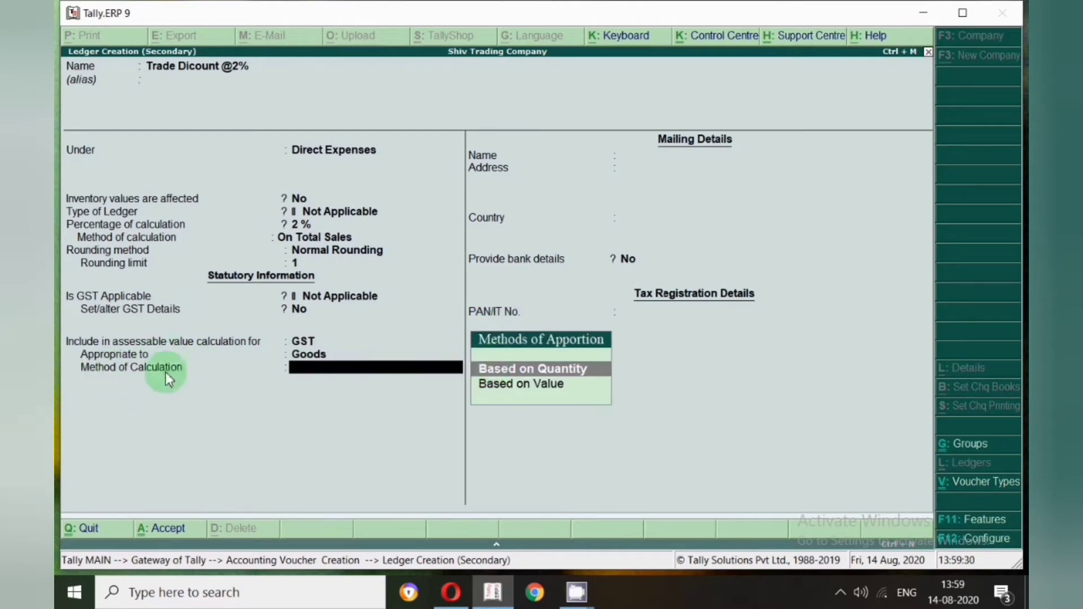
pyautogui.click(508, 385)
pyautogui.click(609, 390)
pyautogui.press('Return')
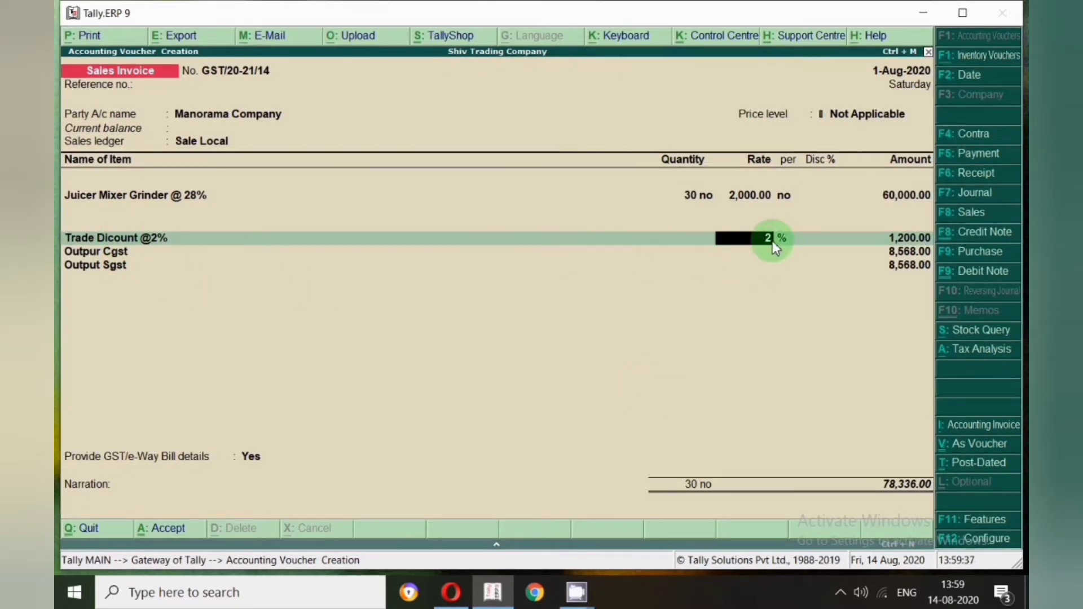
# Set the rate of the Trade Dicount @2% line in the invoice to -2%.
pyautogui.press('Return')
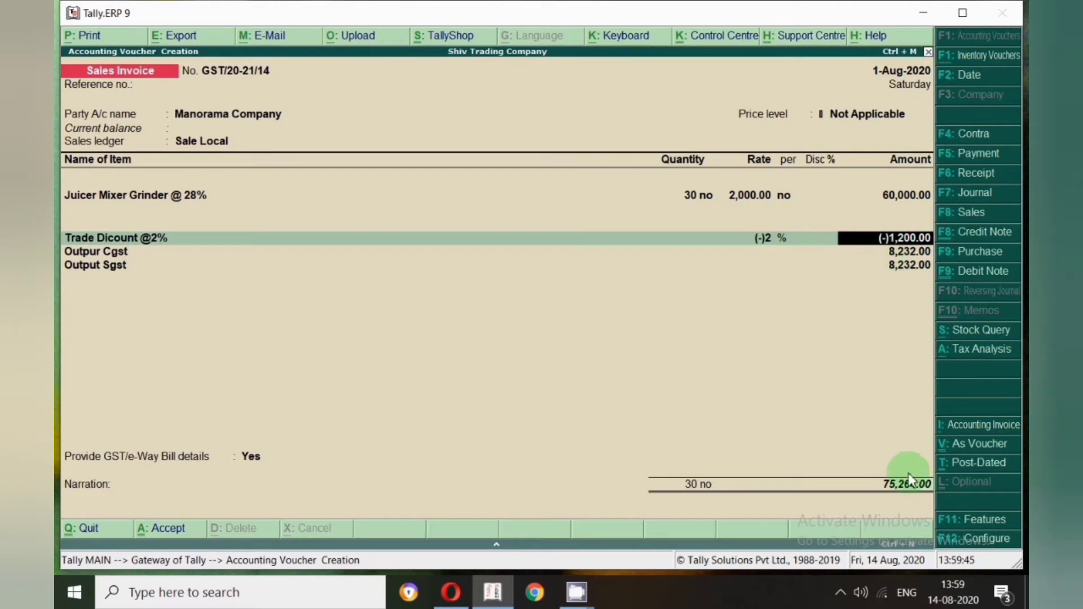
# Examine the detailed tax analysis for the item value, the 2% trade discount and both taxes, and return to the voucher.
pyautogui.click(975, 347)
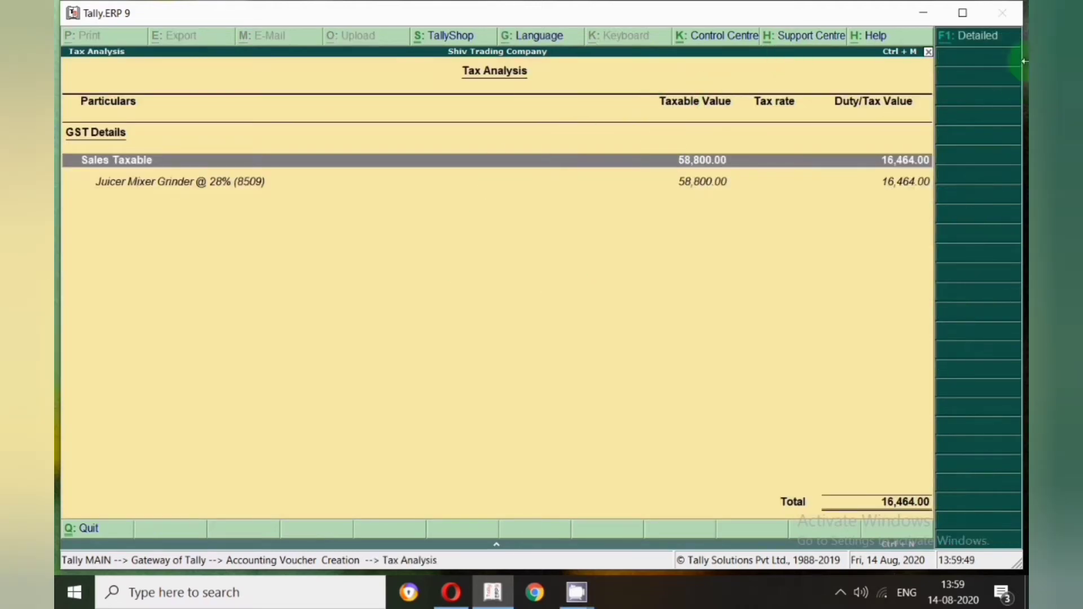
pyautogui.click(981, 37)
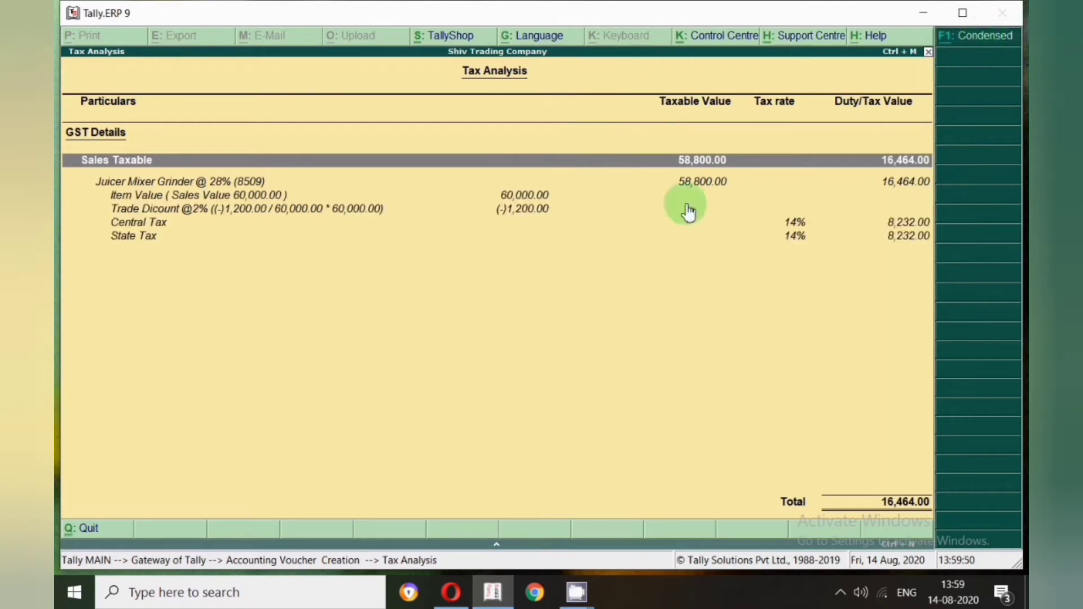
pyautogui.click(154, 183)
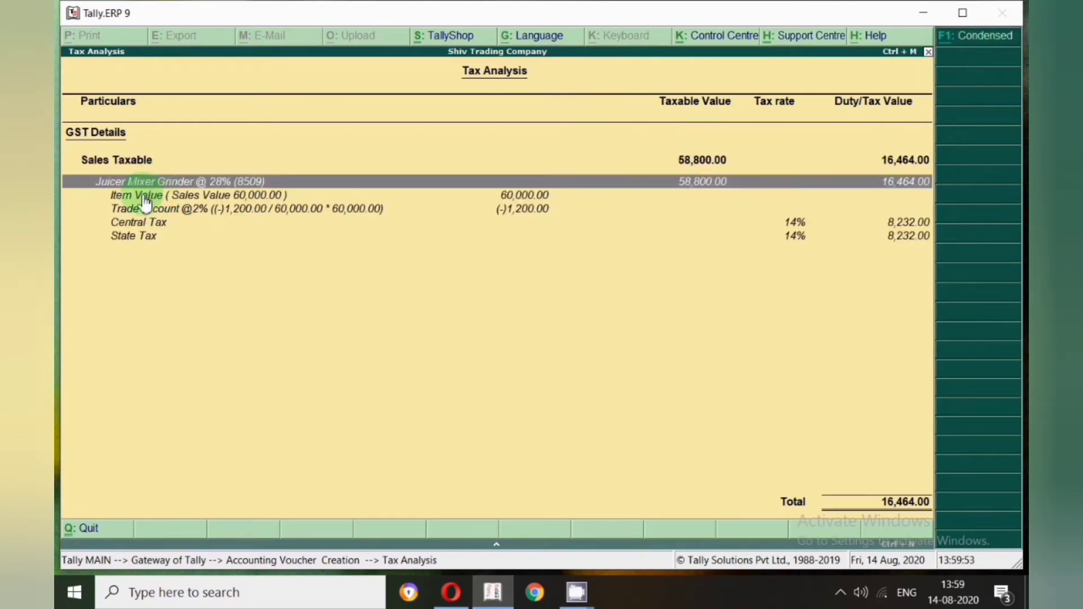
pyautogui.click(145, 197)
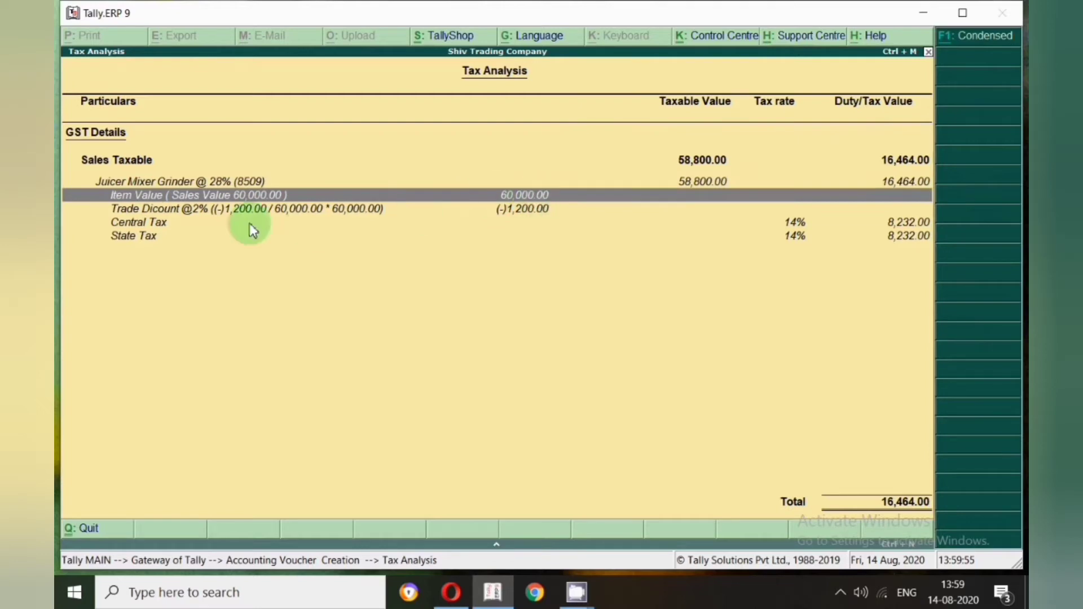
pyautogui.click(175, 212)
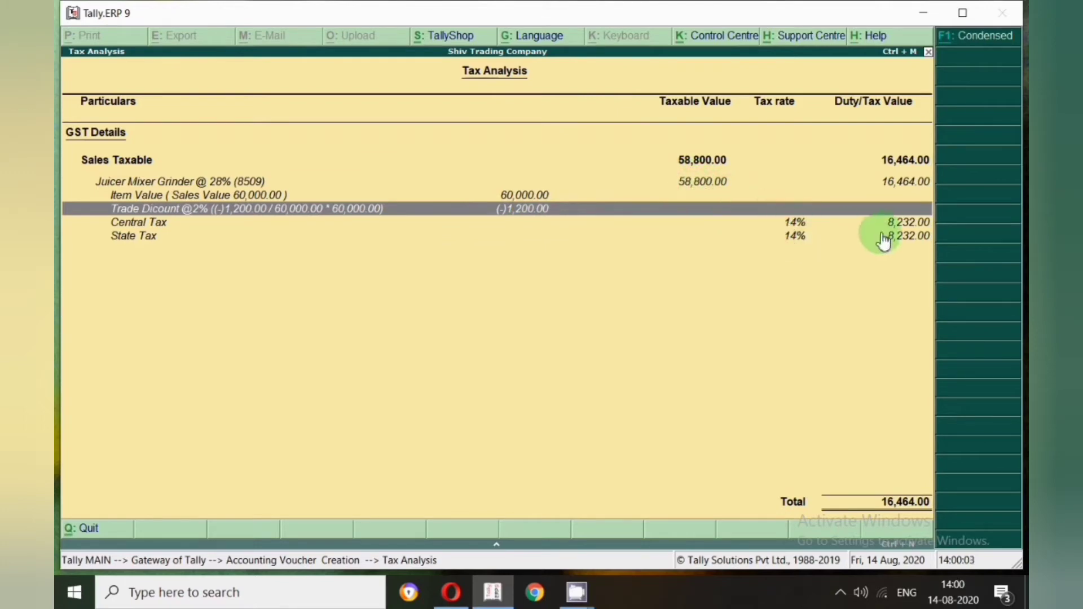
pyautogui.press('Escape')
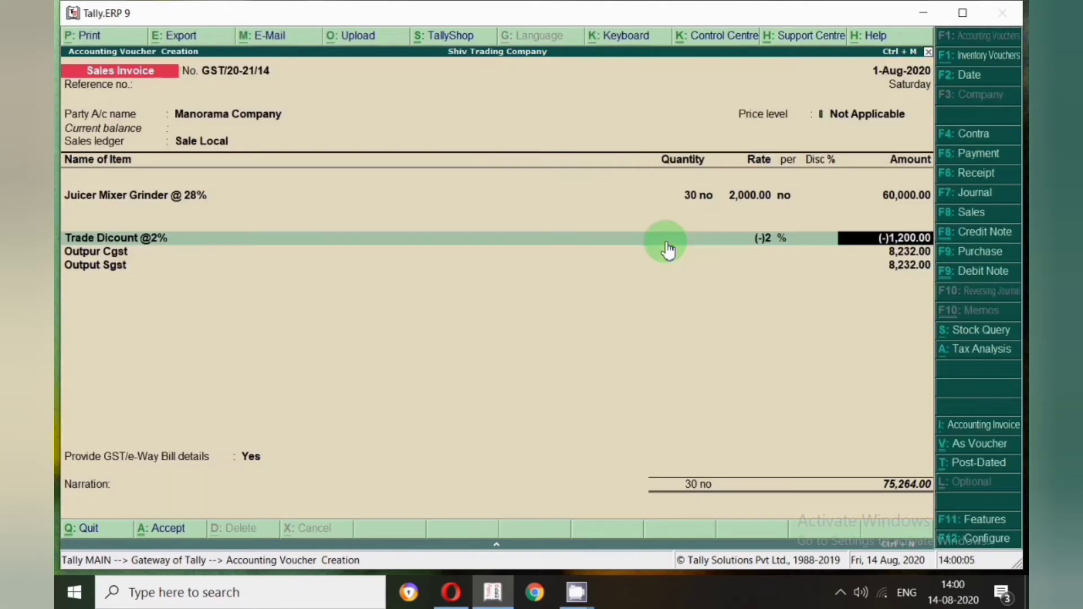
# Preview the printed tax invoice, examine the item, 2% trade discount and tax lines, and return to the voucher.
pyautogui.click(728, 242)
pyautogui.press('Return')
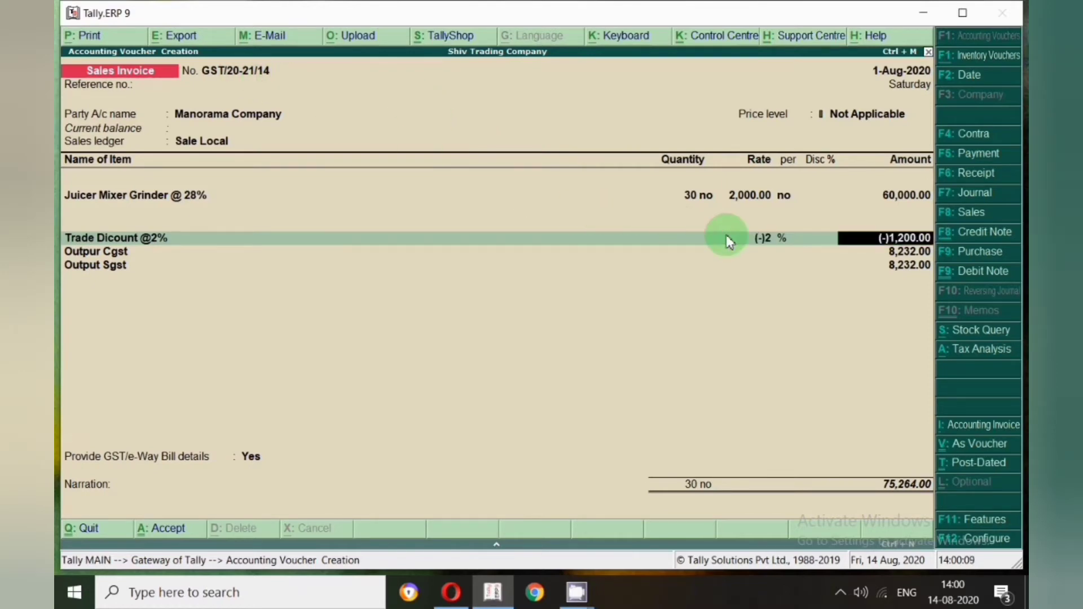
pyautogui.click(137, 39)
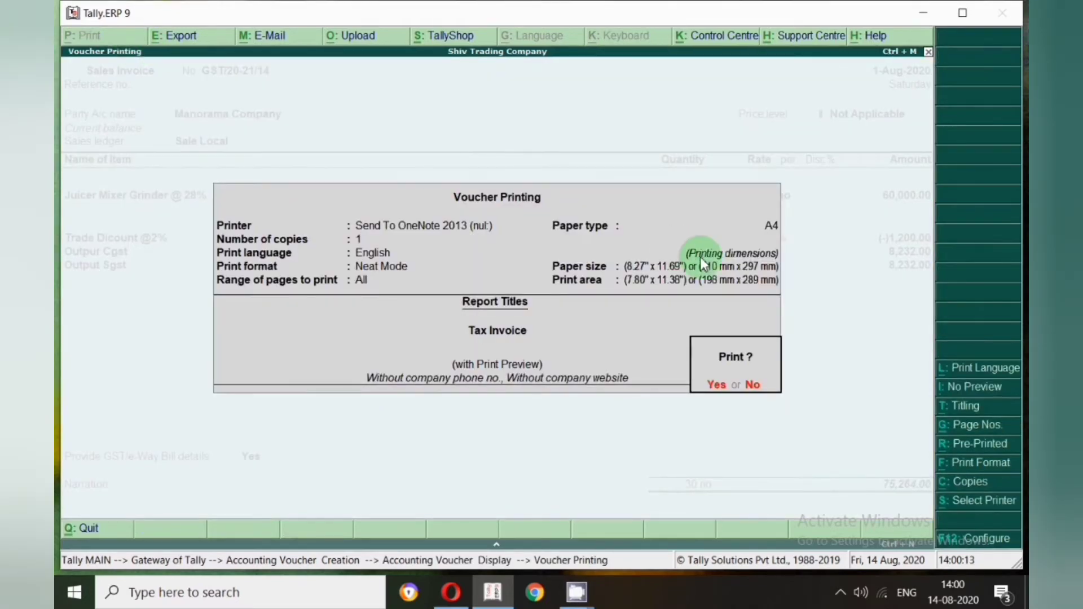
pyautogui.press('Return')
pyautogui.scroll(-3, 597, 356)
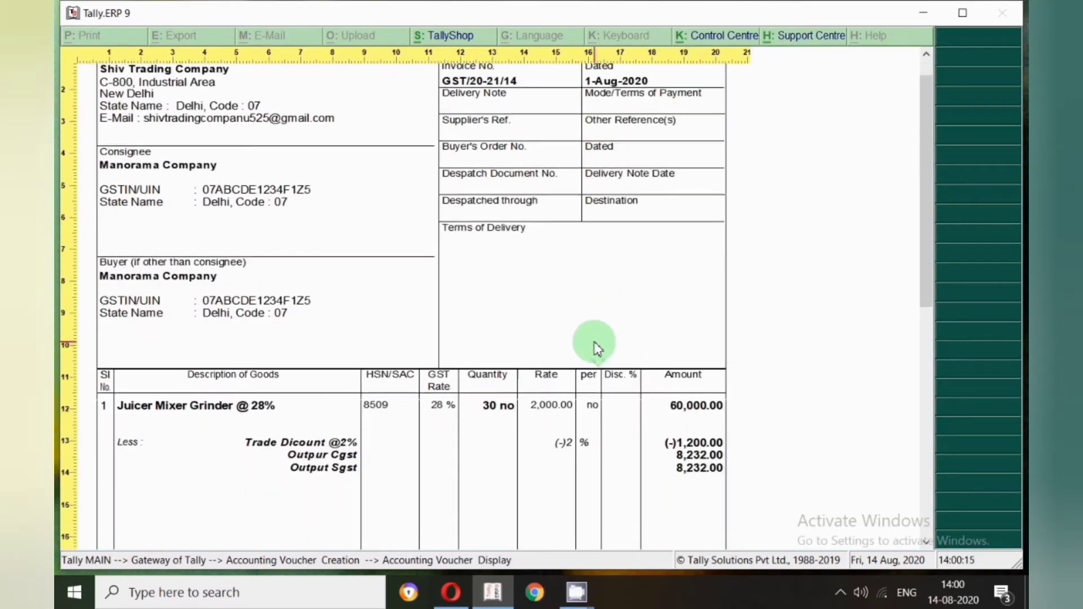
pyautogui.scroll(-2, 597, 349)
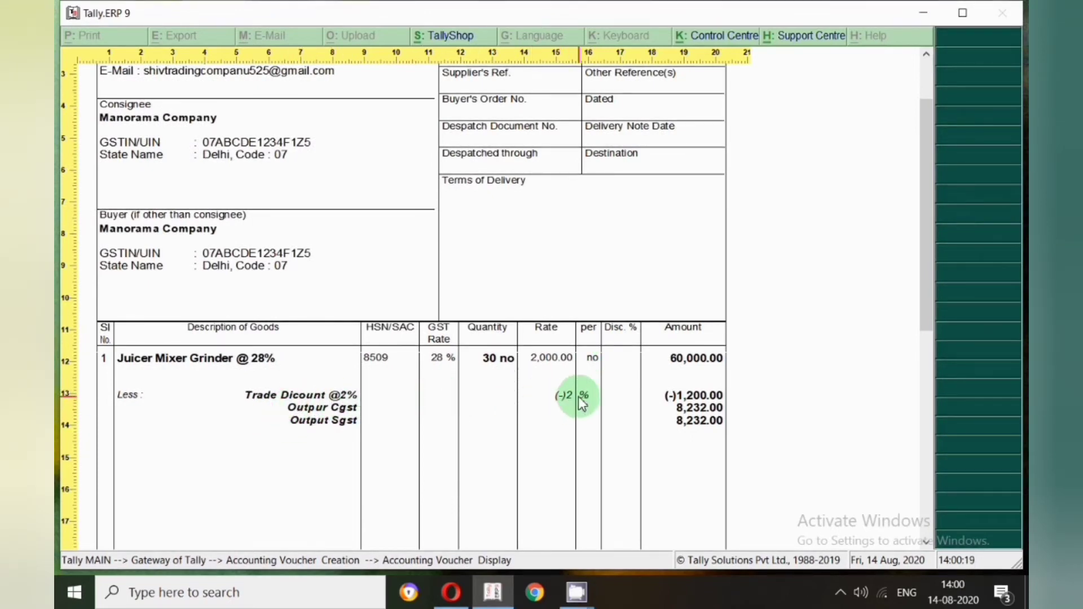
pyautogui.scroll(-2, 579, 414)
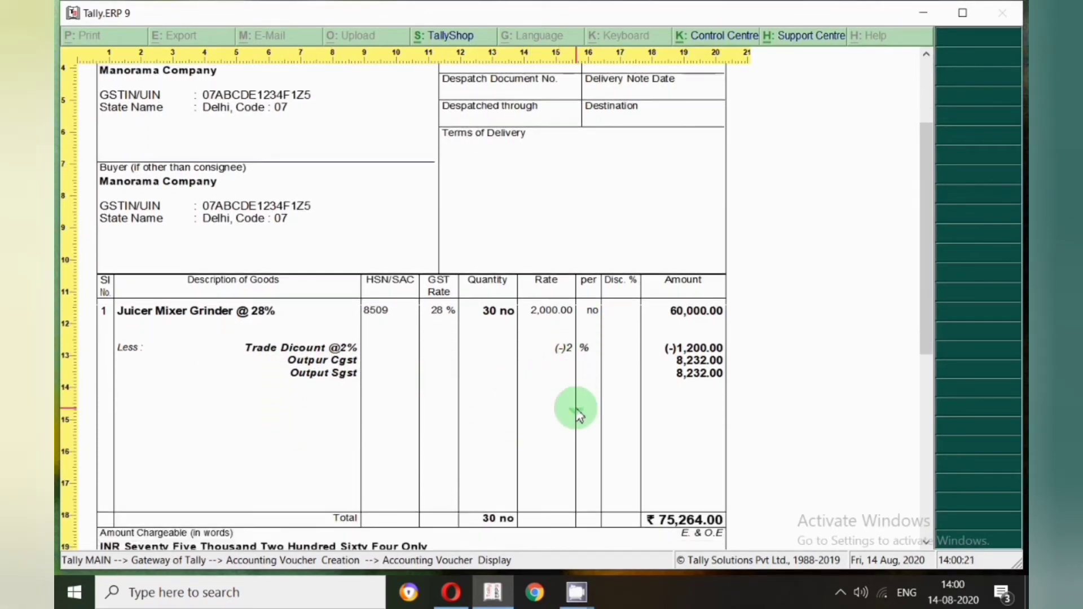
pyautogui.hotkey('alt', 'z')
pyautogui.press('Escape')
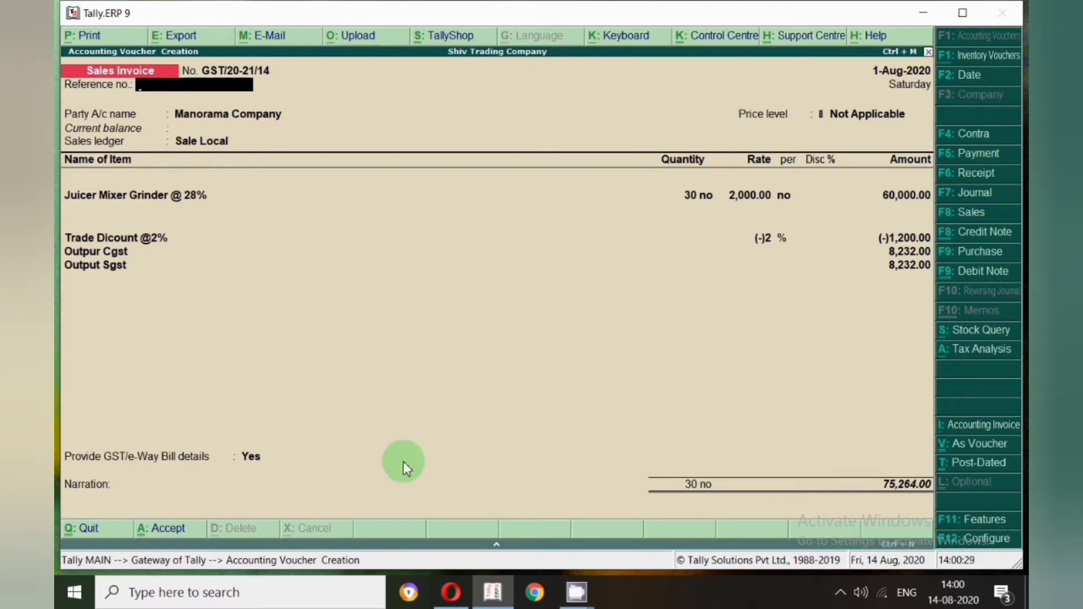
pyautogui.click(841, 593)
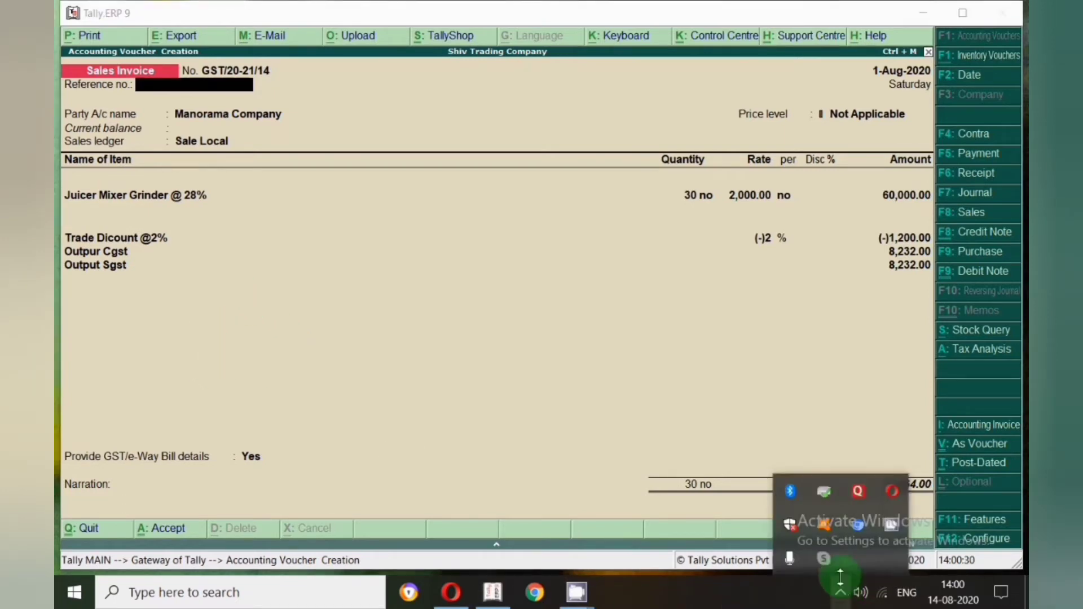
pyautogui.rightClick(891, 523)
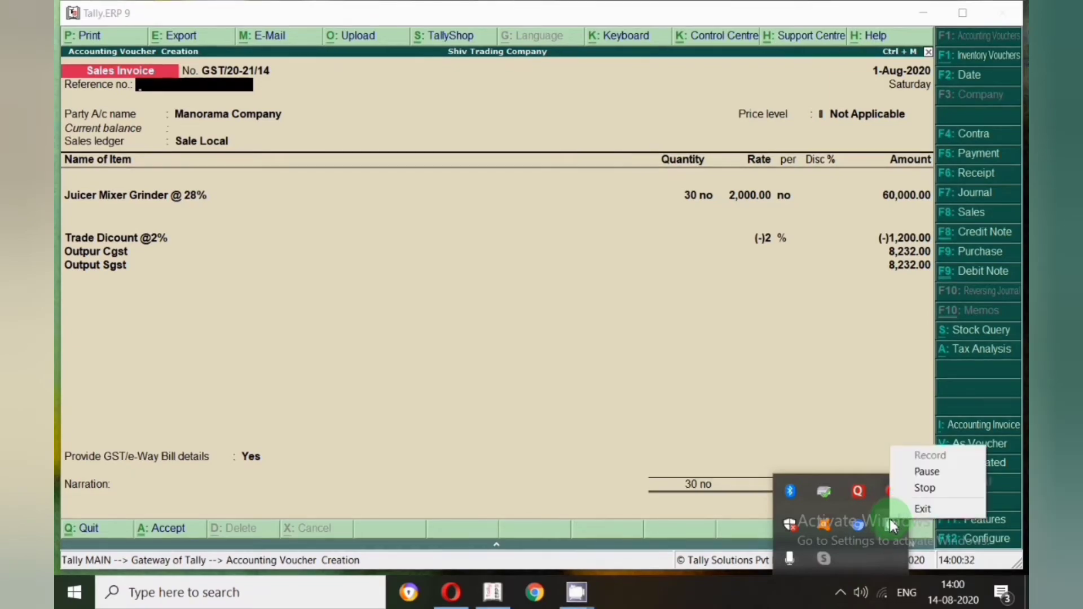
pyautogui.click(938, 500)
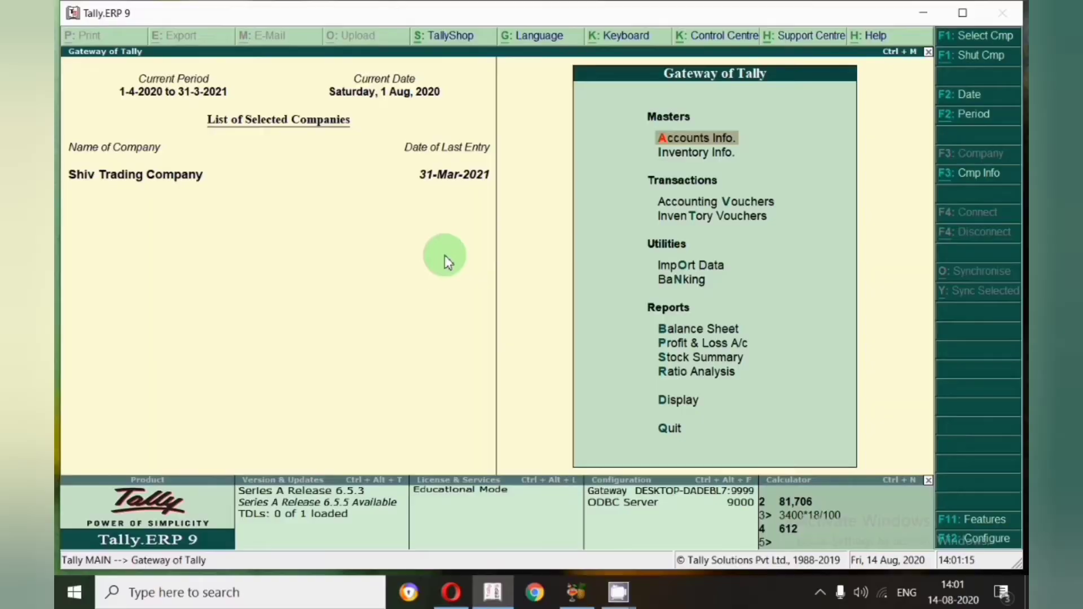
# Start a purchase voucher dated 2-8-2020, leaving the supplier invoice number and its date blank.
pyautogui.press('v')
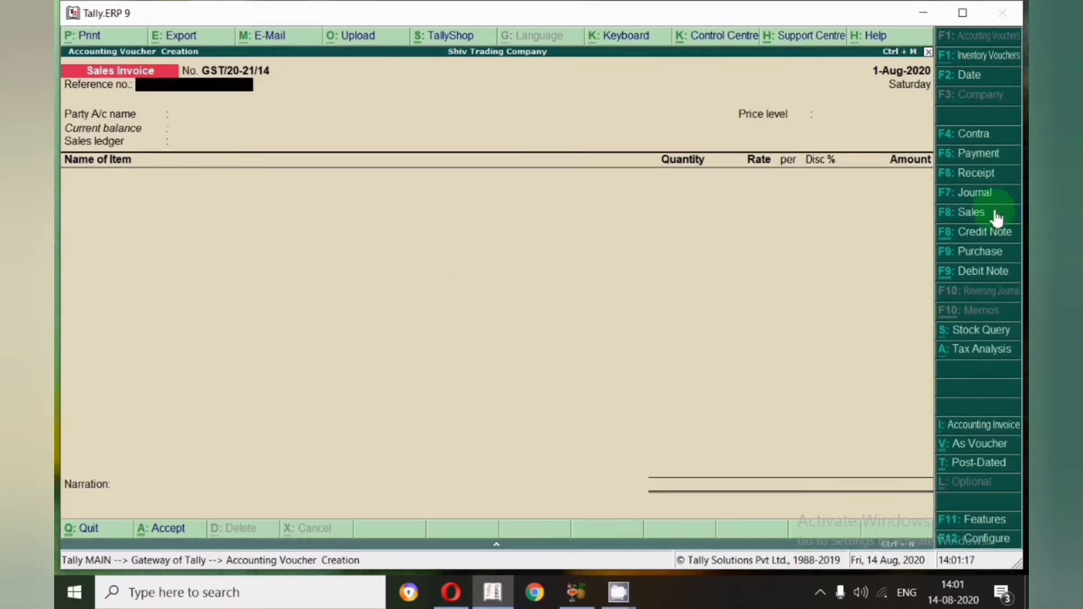
pyautogui.click(991, 252)
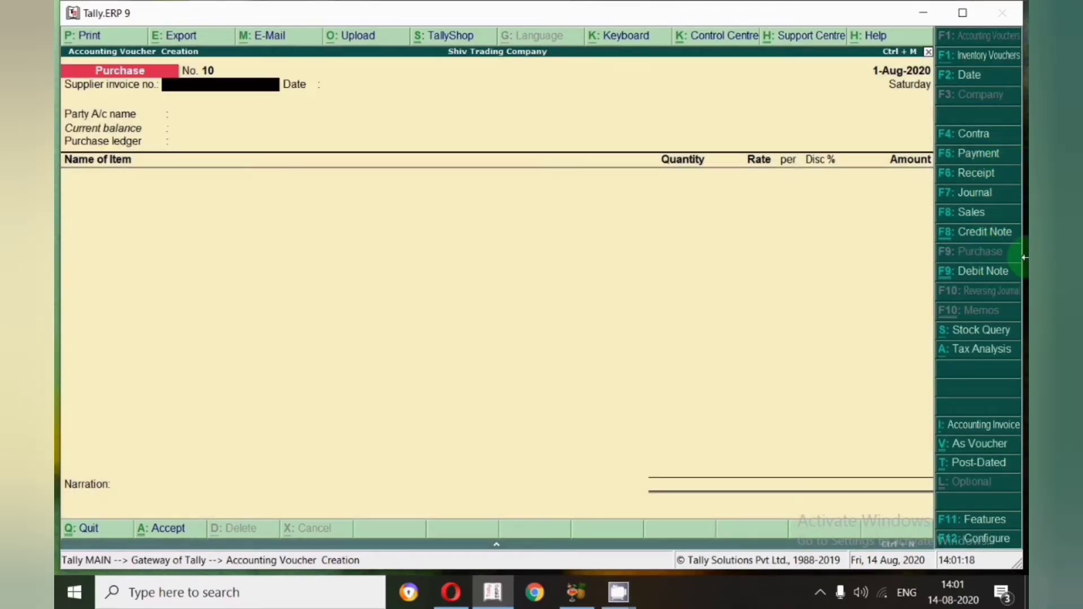
pyautogui.press('F2')
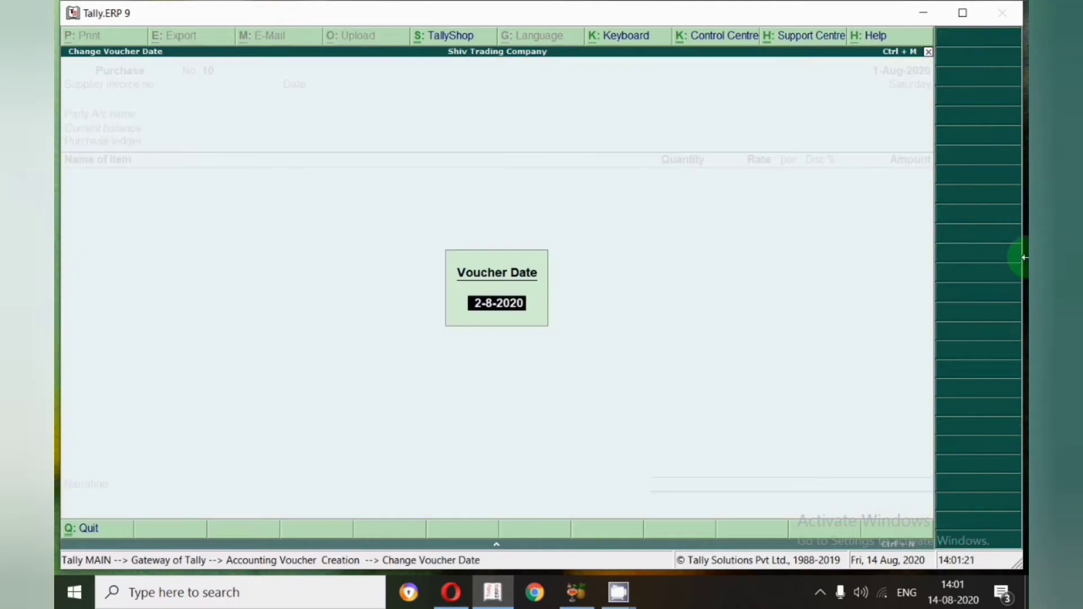
pyautogui.press('Return')
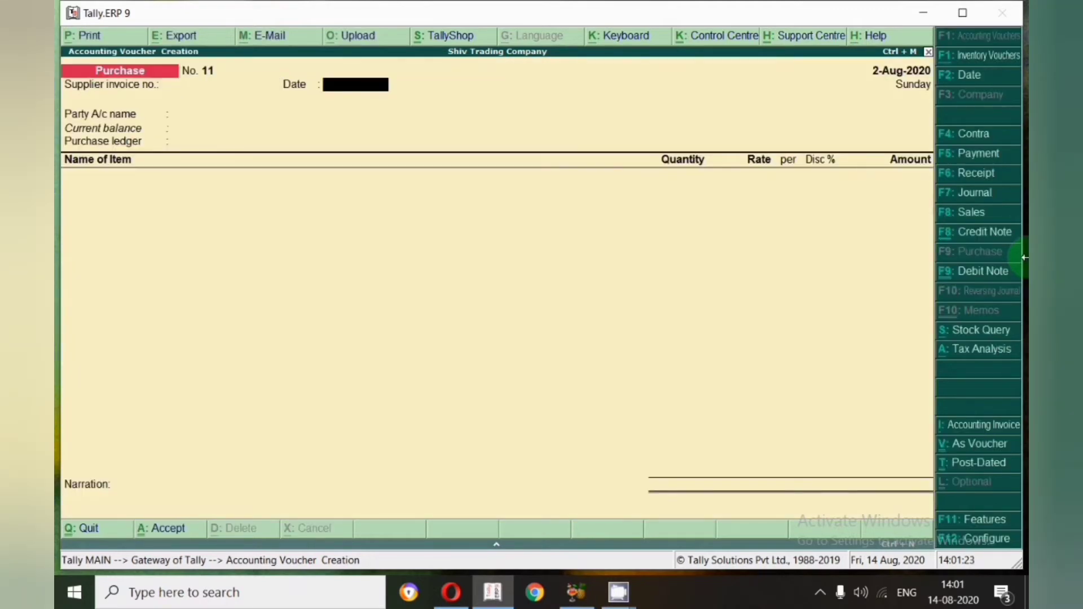
pyautogui.press('Return')
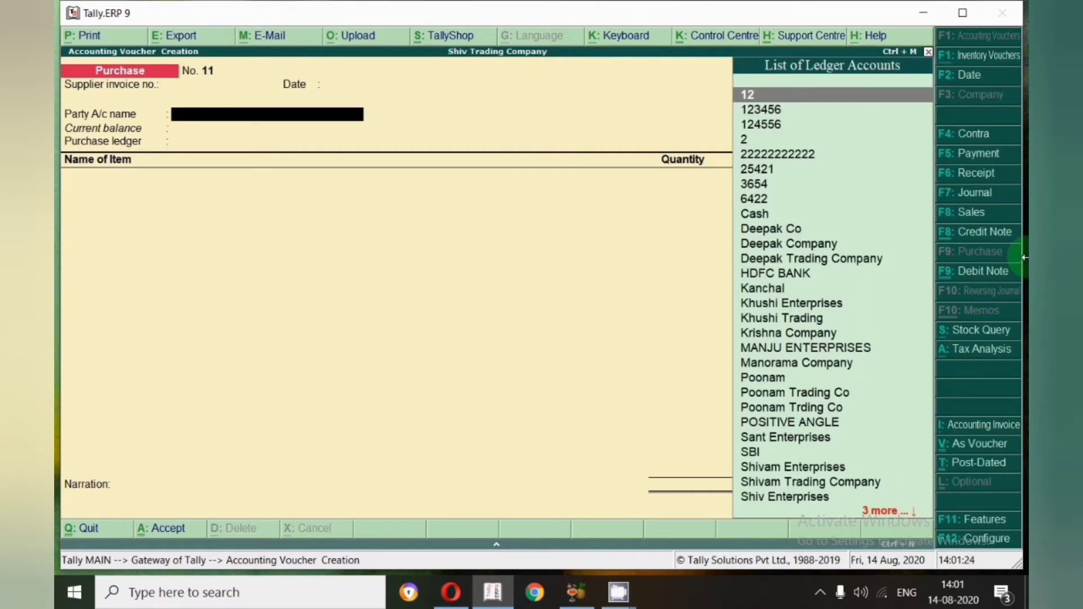
# Set the purchase's party account to Khushi Enterprises and accept the supplier details as filled in.
pyautogui.write('kh')
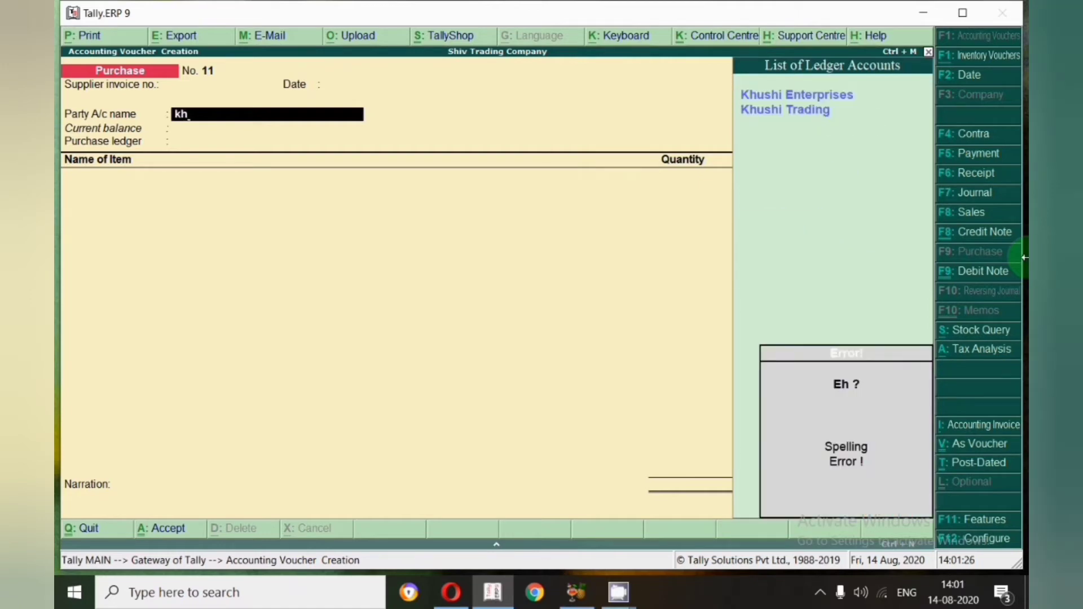
pyautogui.press('Down')
pyautogui.press('Up')
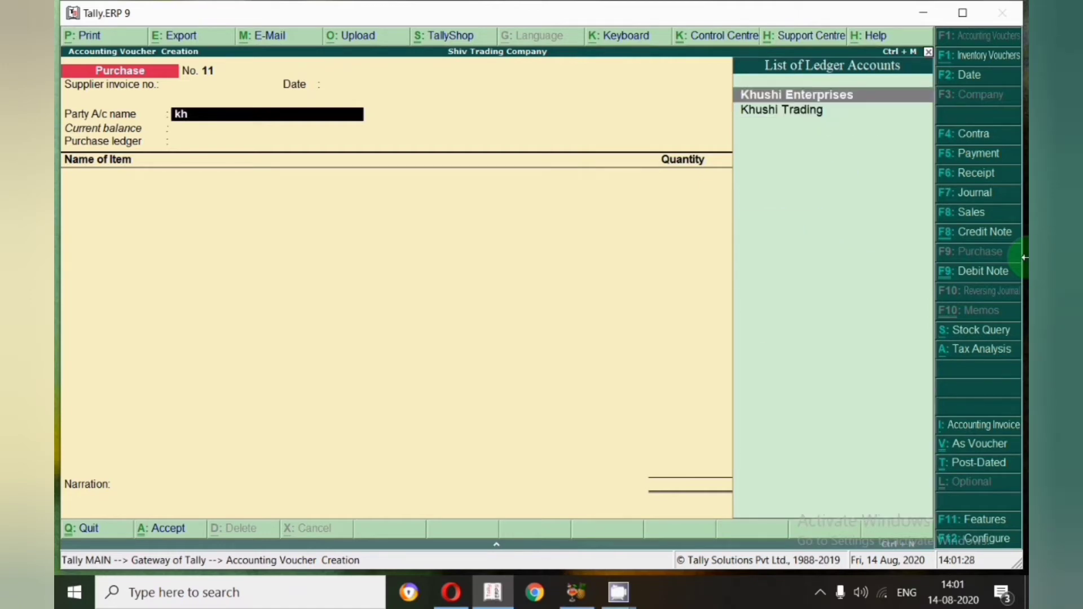
pyautogui.press('Return')
pyautogui.press('Return')
pyautogui.press('Return')
pyautogui.press('Return')
pyautogui.press('Return')
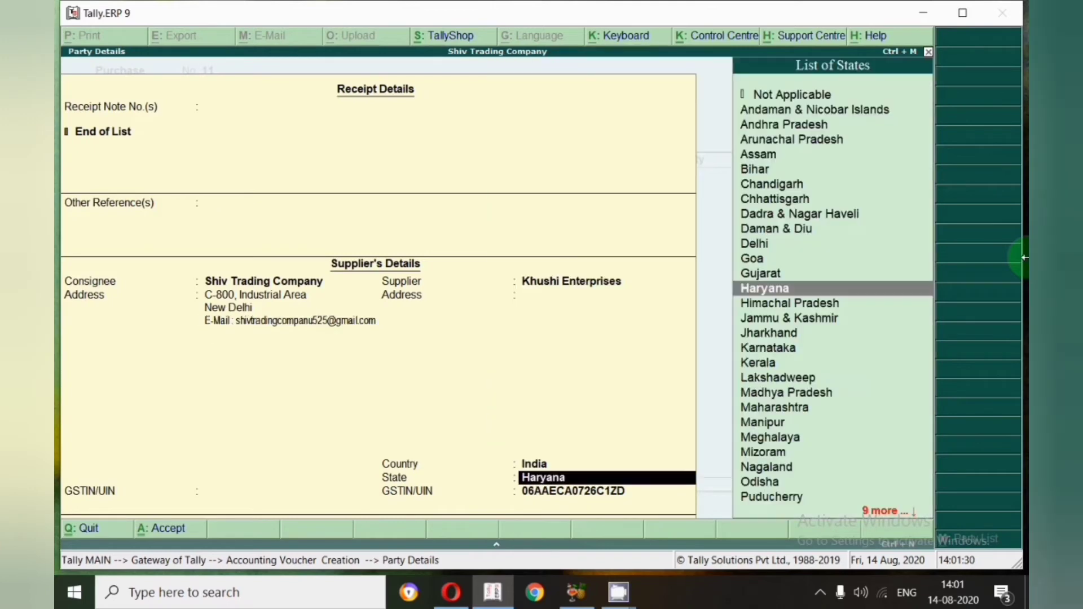
pyautogui.press('Return')
pyautogui.press('Return')
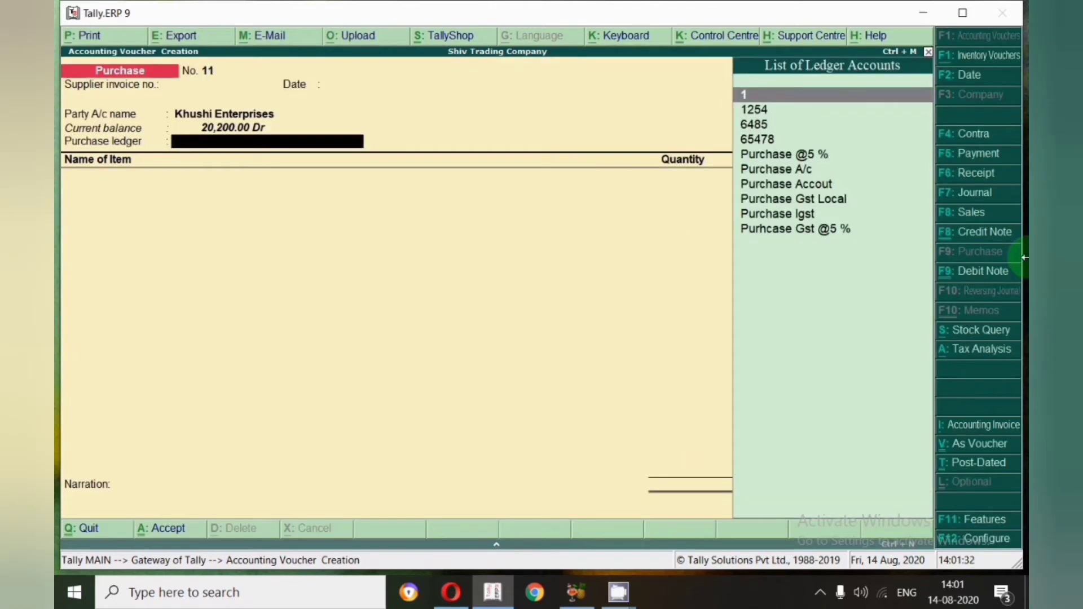
# Choose Purchase Igst as the purchase ledger of the voucher.
pyautogui.write('Igs')
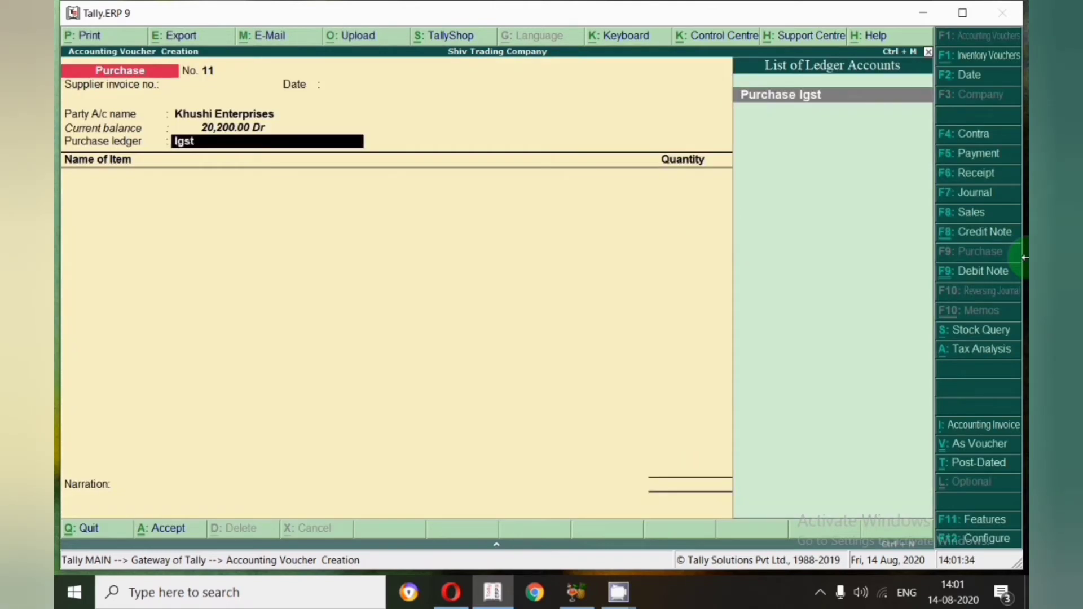
pyautogui.write('t')
pyautogui.press('Return')
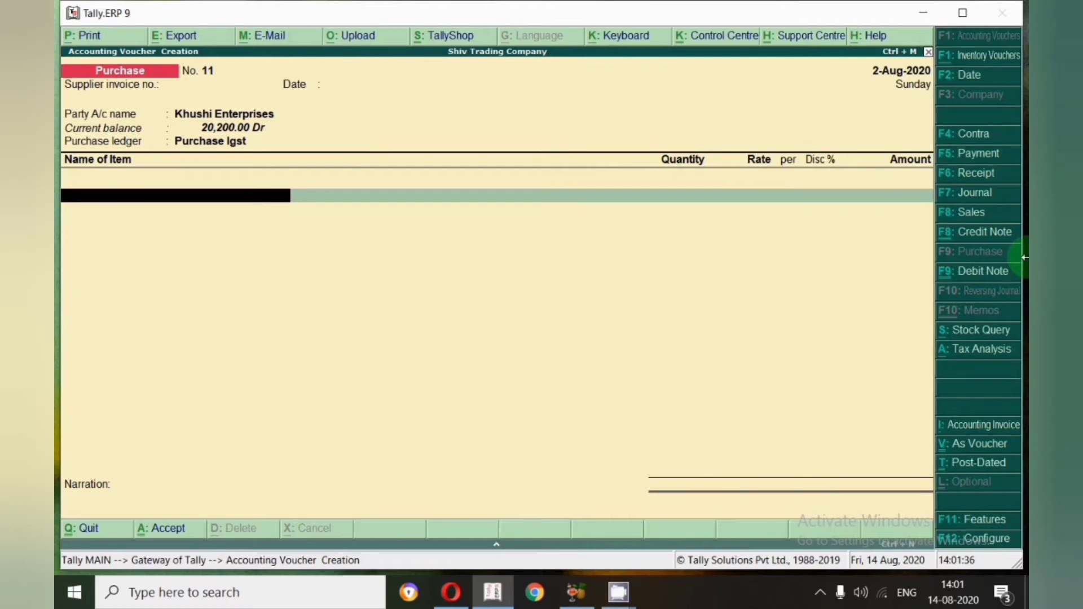
# Add 30 pc of Ceiling Fan at a rate of 1,000.00 with tracking number Not Applicable, and finish the item list.
pyautogui.write('Fan')
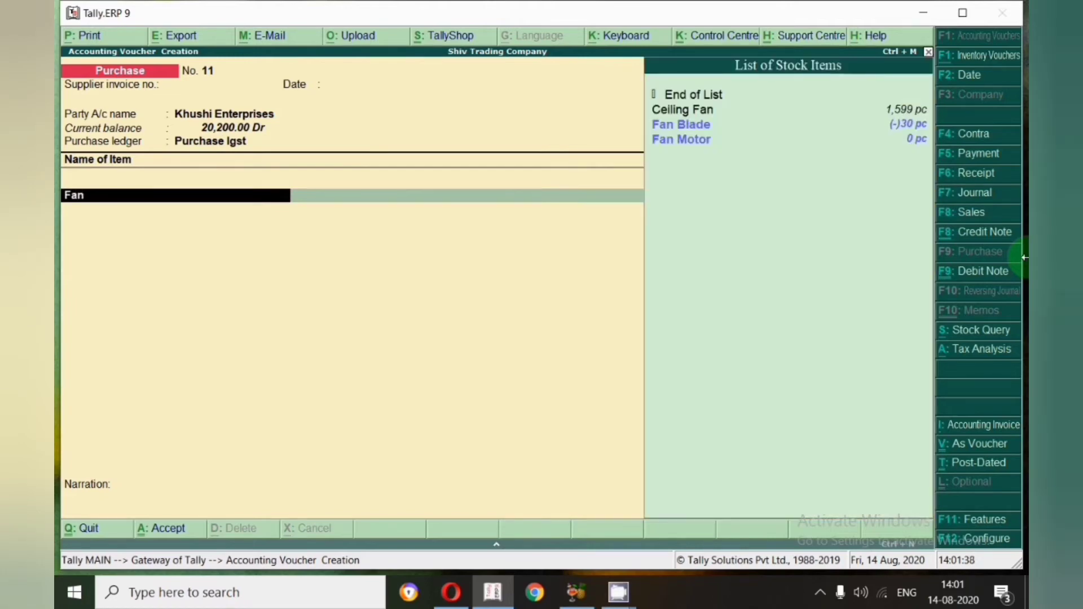
pyautogui.press('Down')
pyautogui.press('Up')
pyautogui.press('Return')
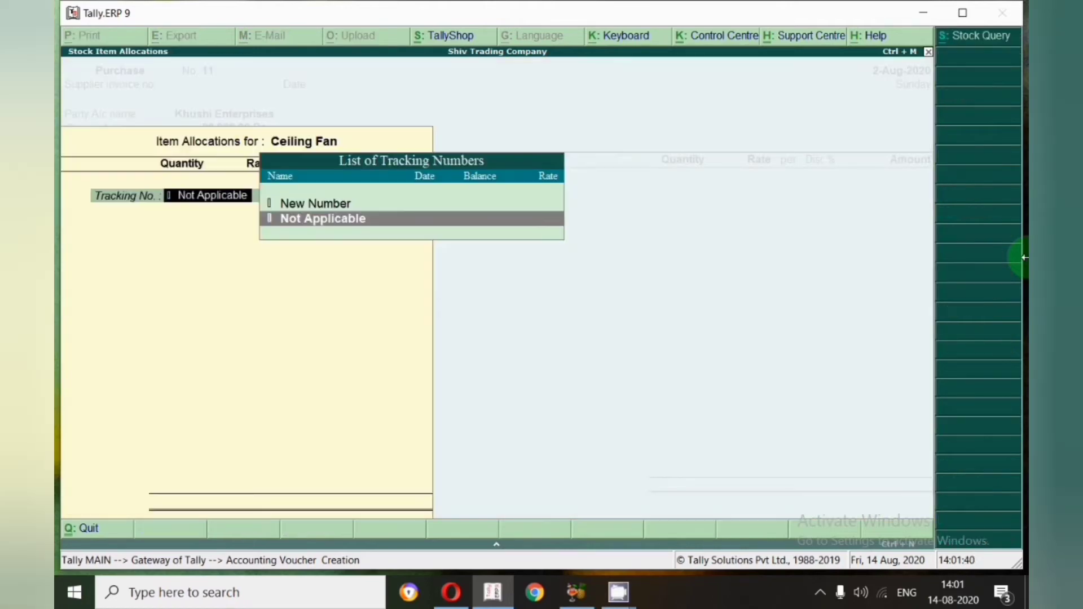
pyautogui.press('Return')
pyautogui.write('30')
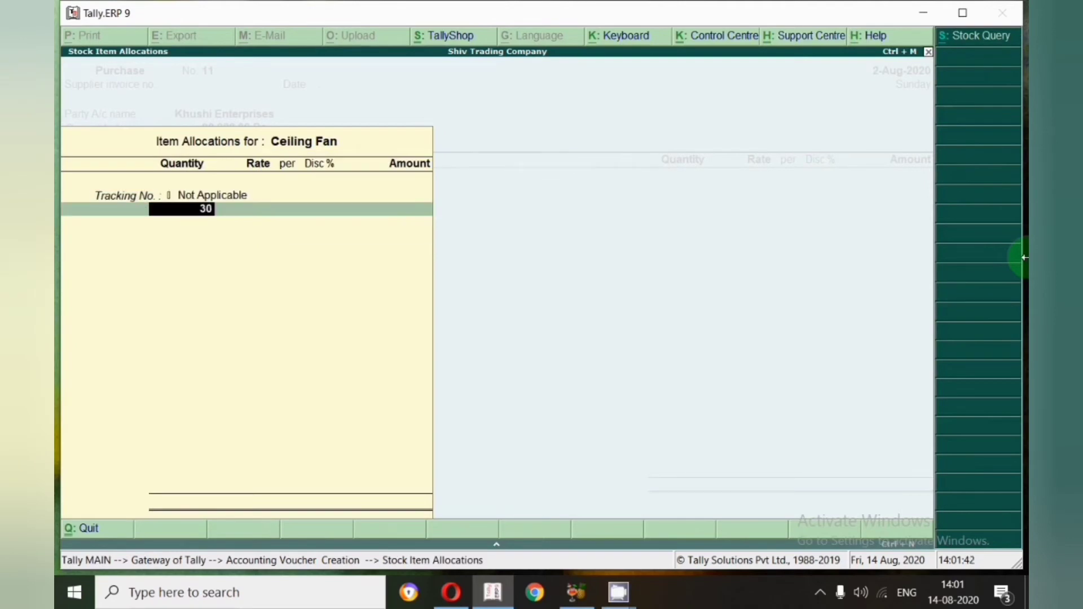
pyautogui.press('Return')
pyautogui.press('Return')
pyautogui.press('Return')
pyautogui.press('Return')
pyautogui.press('Return')
pyautogui.press('Return')
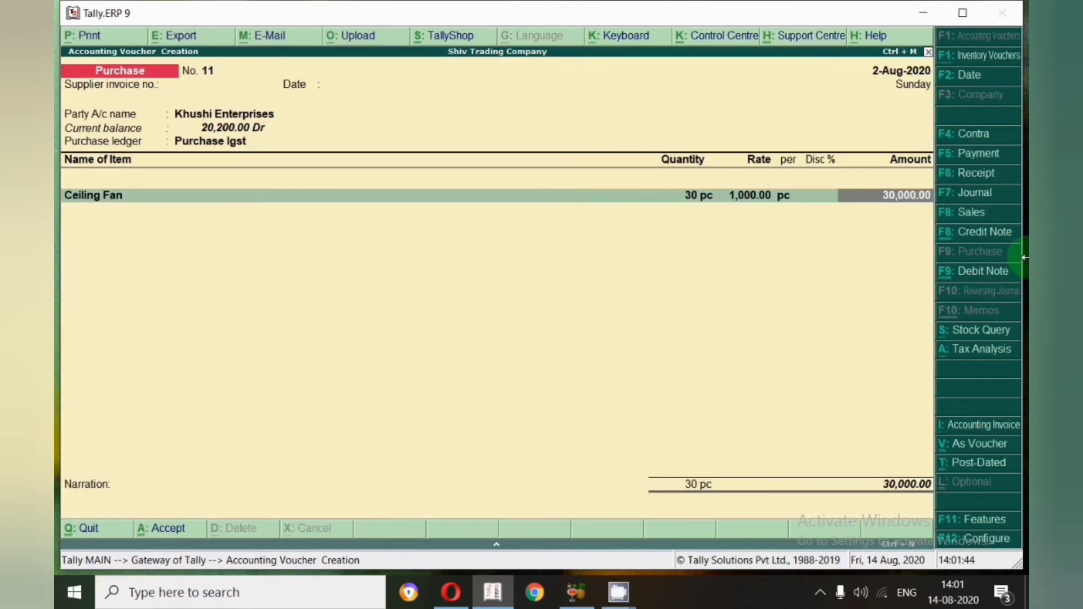
pyautogui.press('Return')
pyautogui.press('Return')
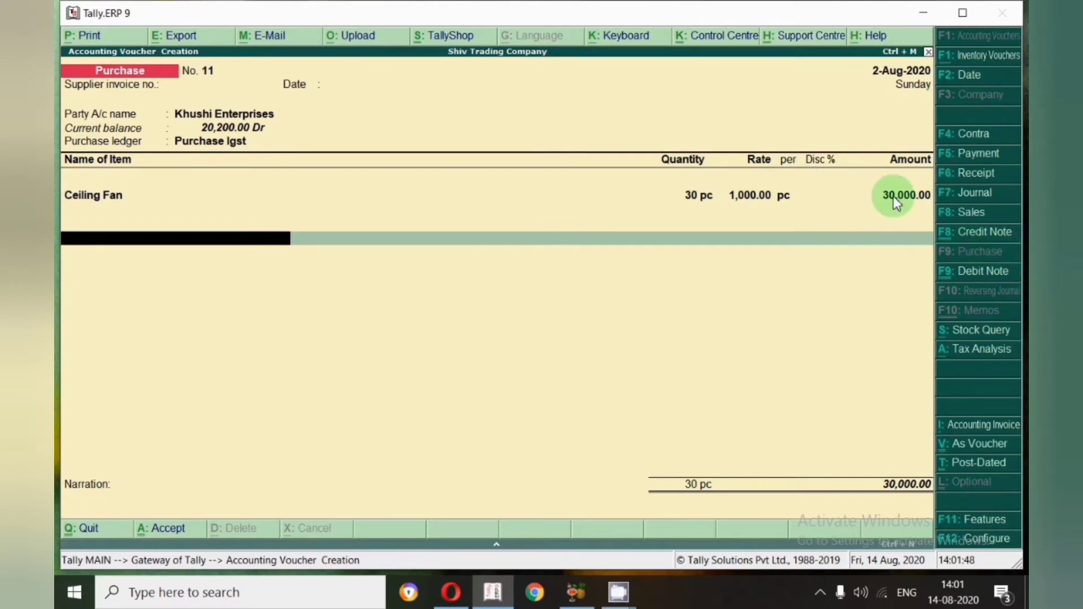
# Start a new ledger from the purchase voucher named Trade Dicount Receive under the group Direct Incomes.
pyautogui.hotkey('alt', 'c')
pyautogui.write('Tr')
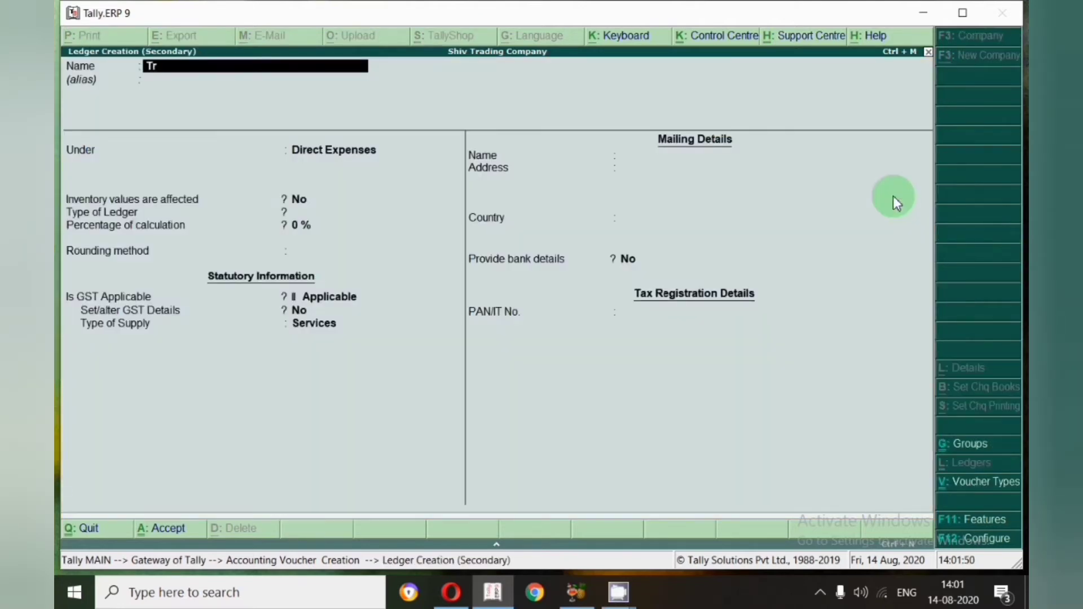
pyautogui.write('ade i')
pyautogui.write(' Dicount')
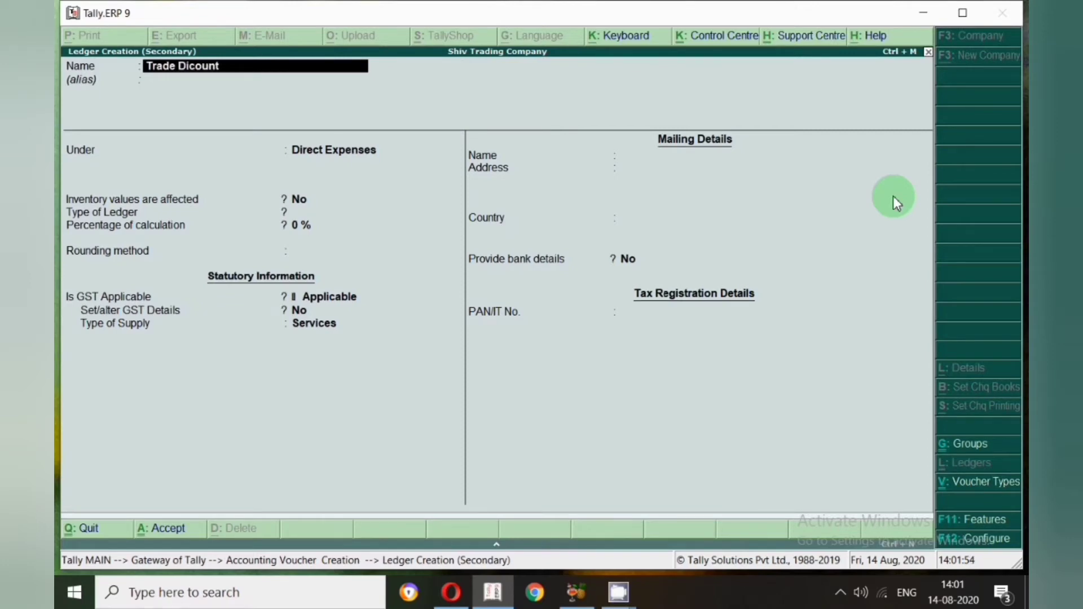
pyautogui.write(' Receive')
pyautogui.press('Return')
pyautogui.press('Return')
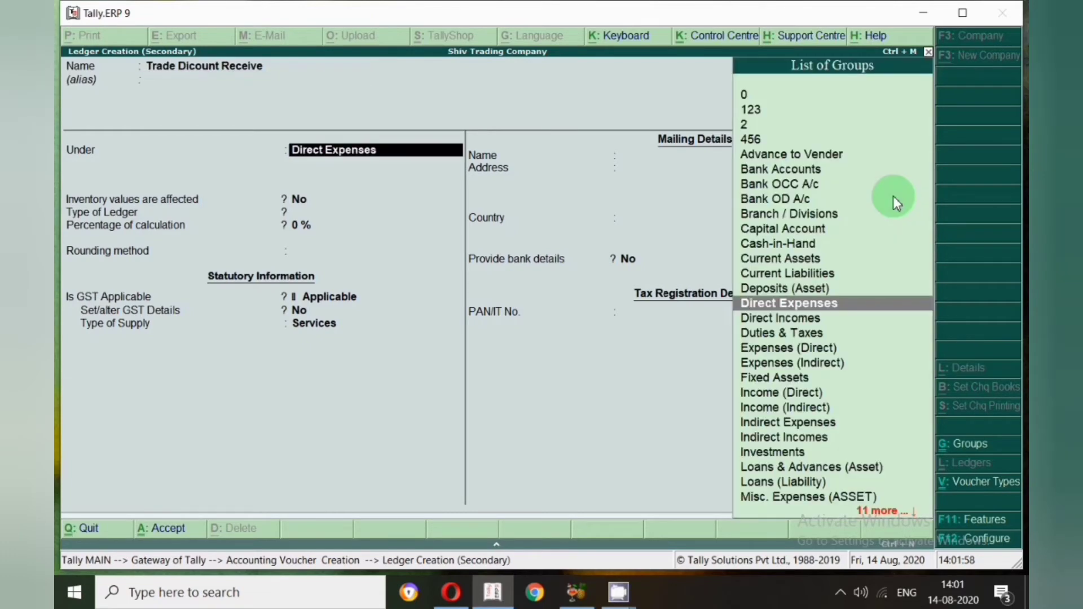
pyautogui.write('Dire')
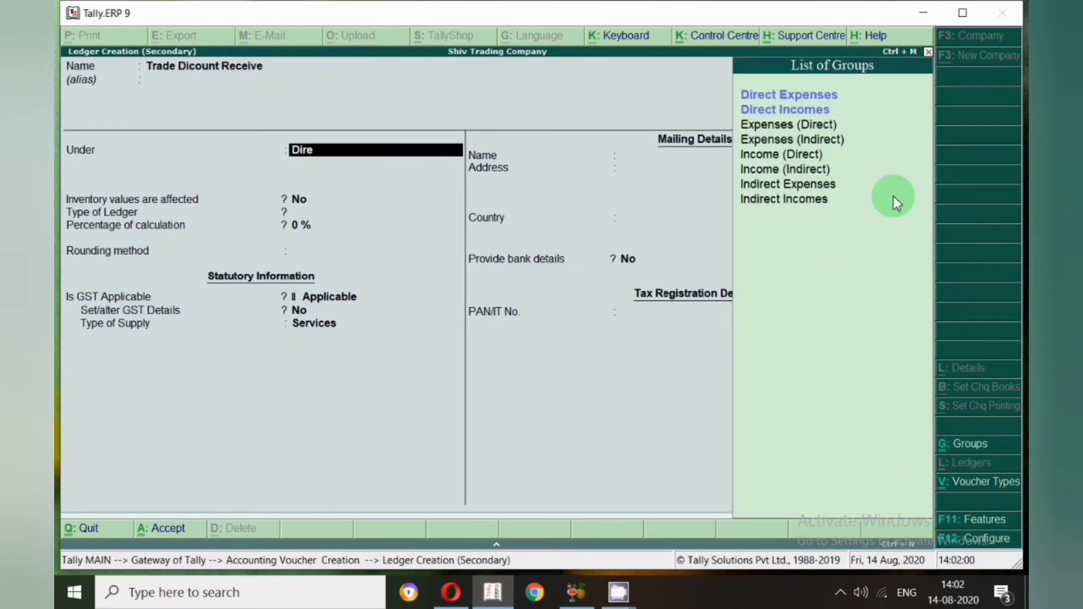
pyautogui.press('Down')
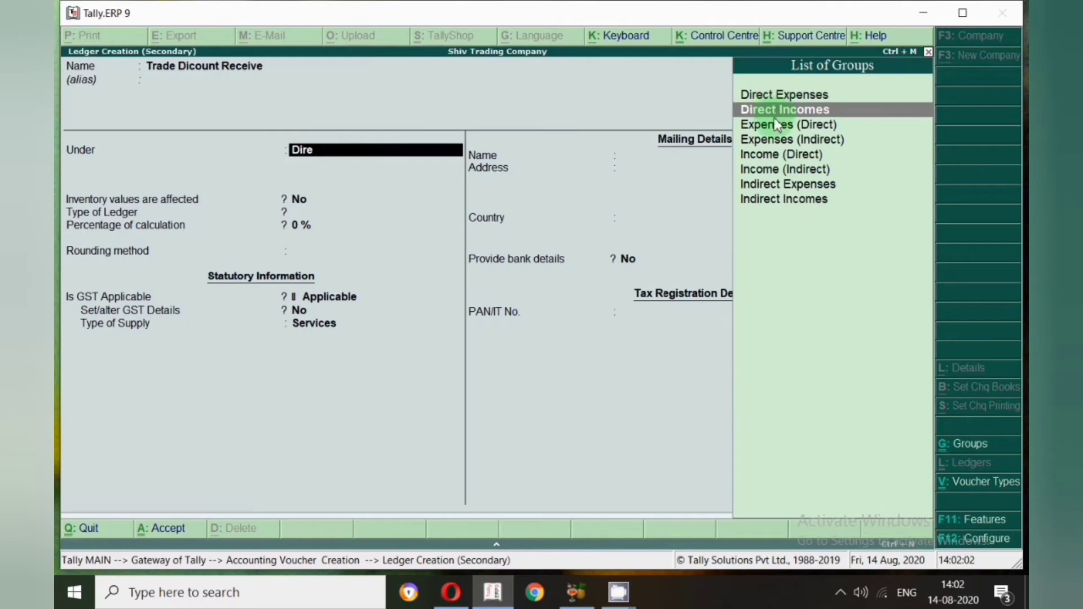
pyautogui.press('Return')
# Try Indirect Incomes as the group of the Trade Dicount Receive ledger.
pyautogui.press('BackSpace')
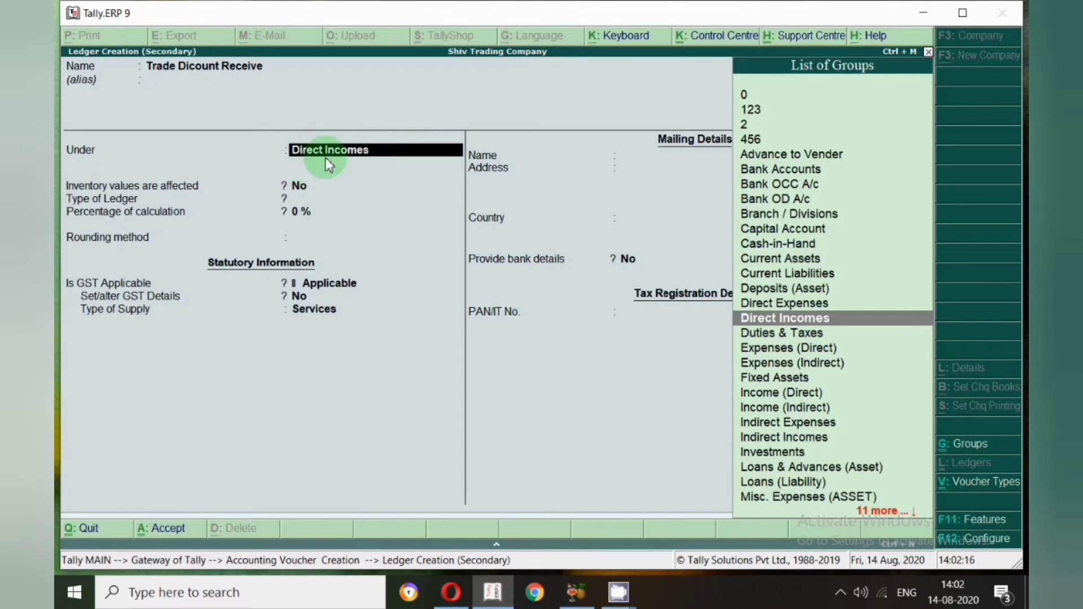
pyautogui.write('Indi')
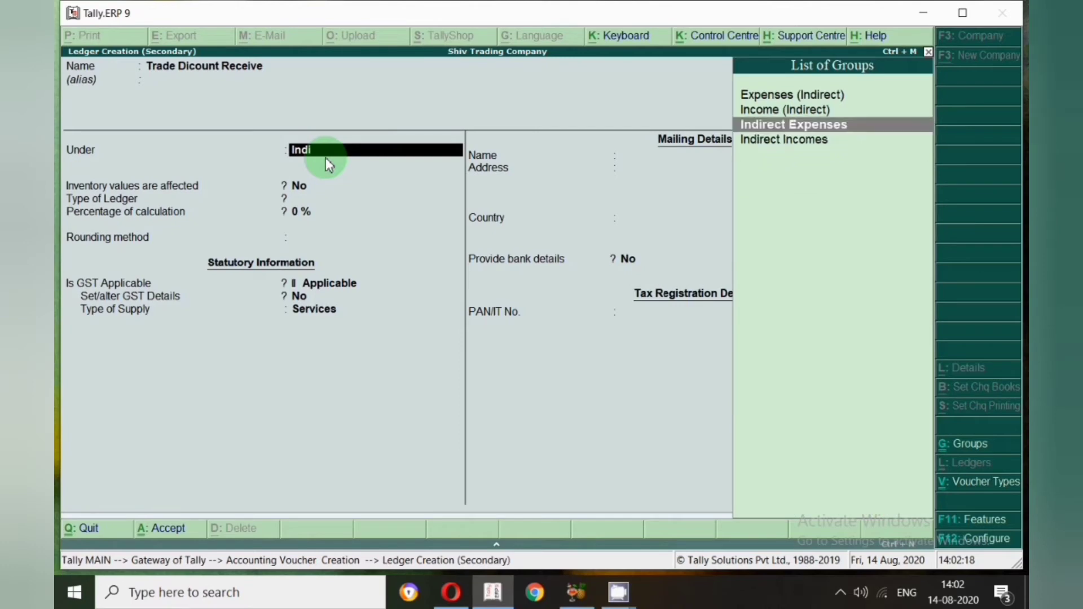
pyautogui.press('Down')
pyautogui.press('Return')
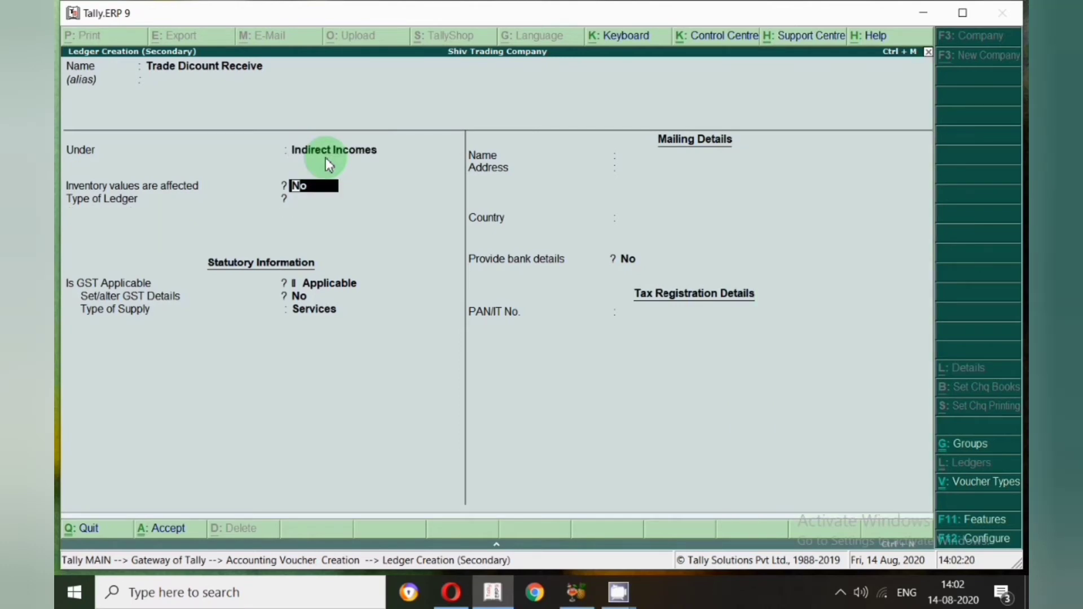
# Set the group of the Trade Dicount Receive ledger to Direct Incomes, keeping the ledger type and rounding method Not Applicable.
pyautogui.press('BackSpace')
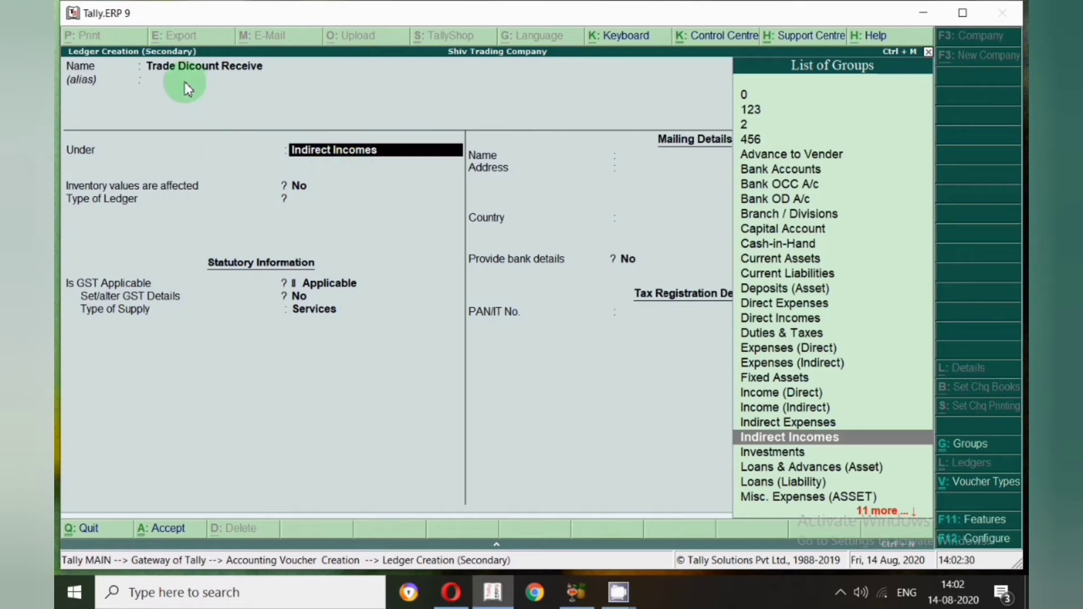
pyautogui.write('Dire')
pyautogui.press('Down')
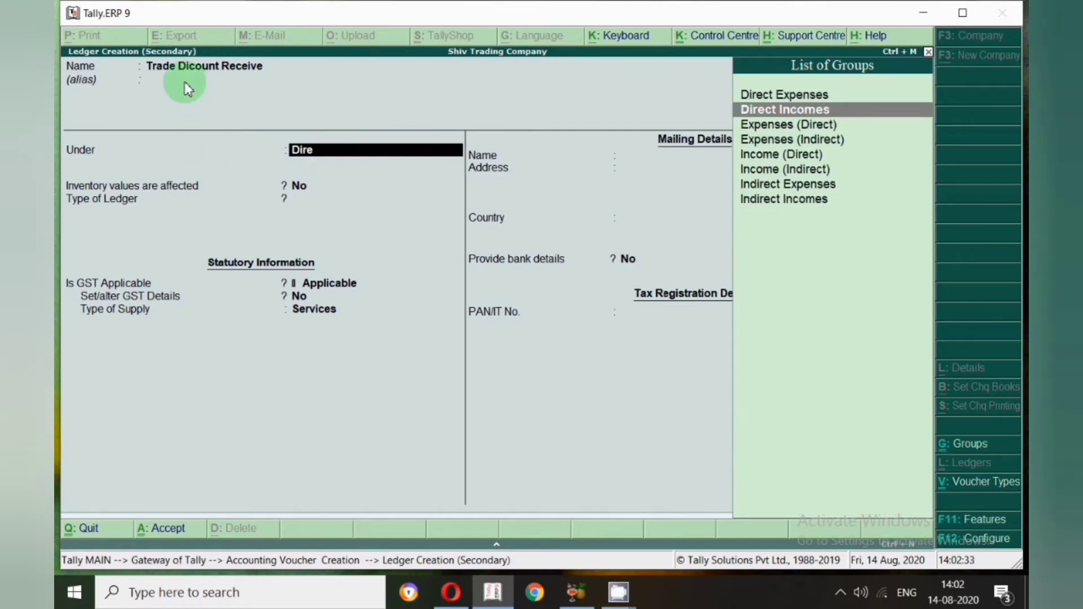
pyautogui.press('Return')
pyautogui.press('Return')
pyautogui.press('Return')
pyautogui.press('Return')
pyautogui.press('Return')
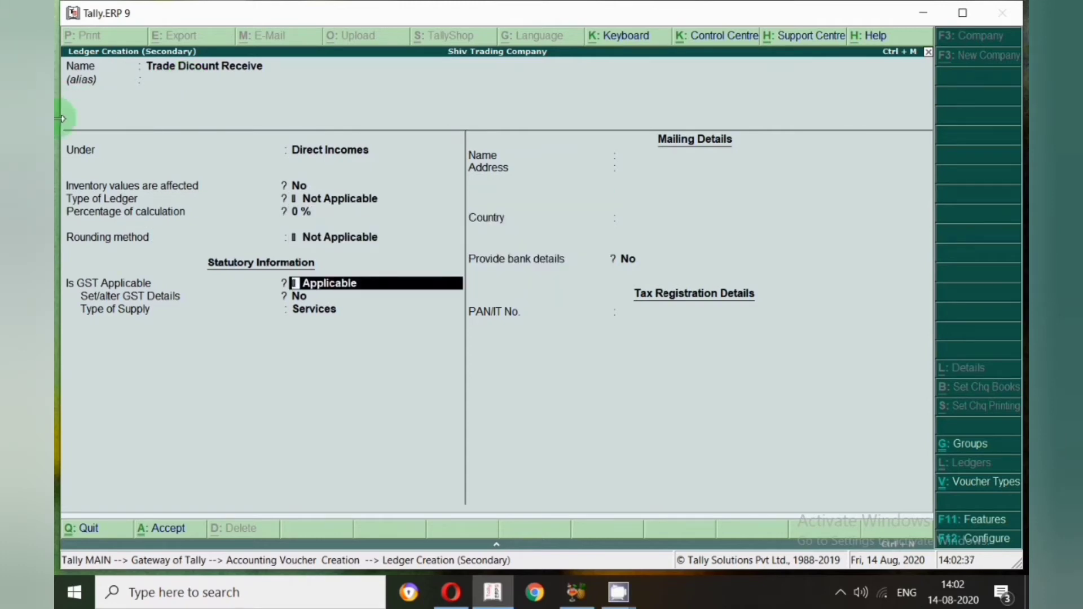
# Make GST Not Applicable, include the ledger in the GST assessable value for Goods Based on Value, and save it.
pyautogui.write('N')
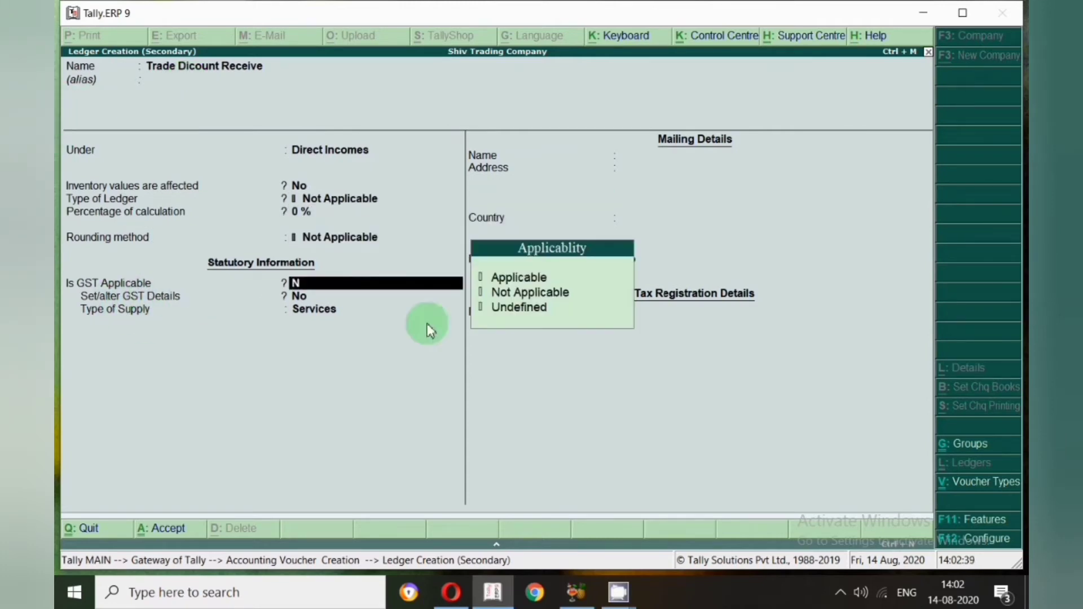
pyautogui.doubleClick(507, 293)
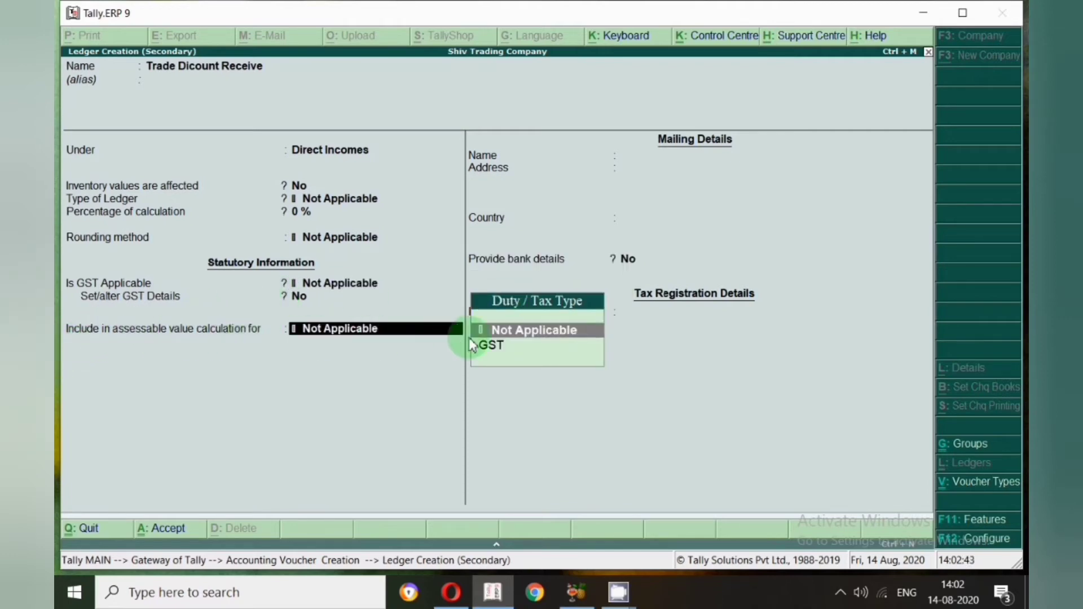
pyautogui.doubleClick(503, 347)
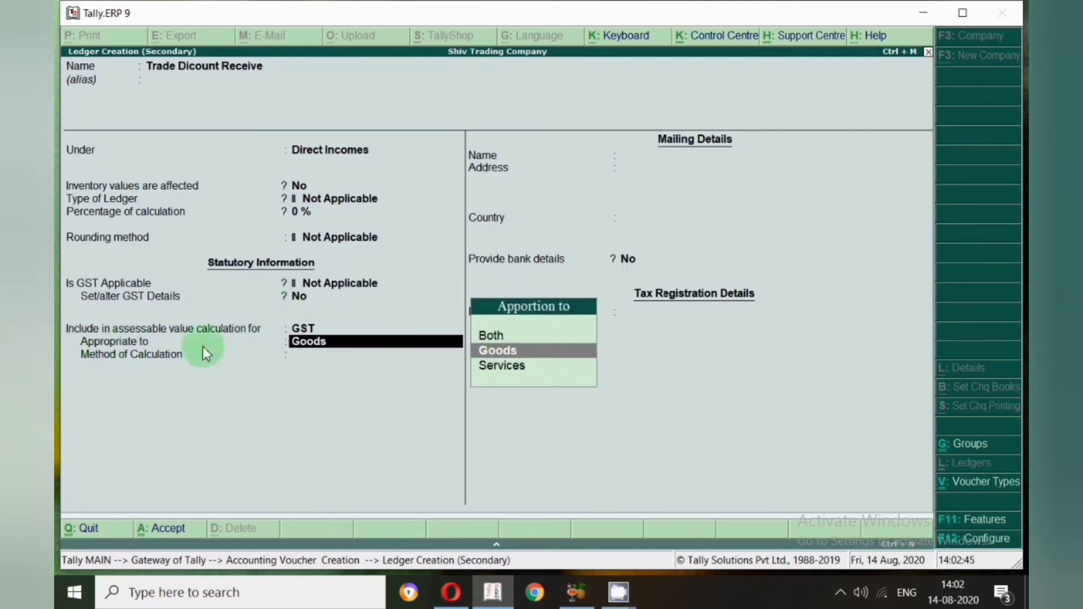
pyautogui.press('Return')
pyautogui.doubleClick(534, 372)
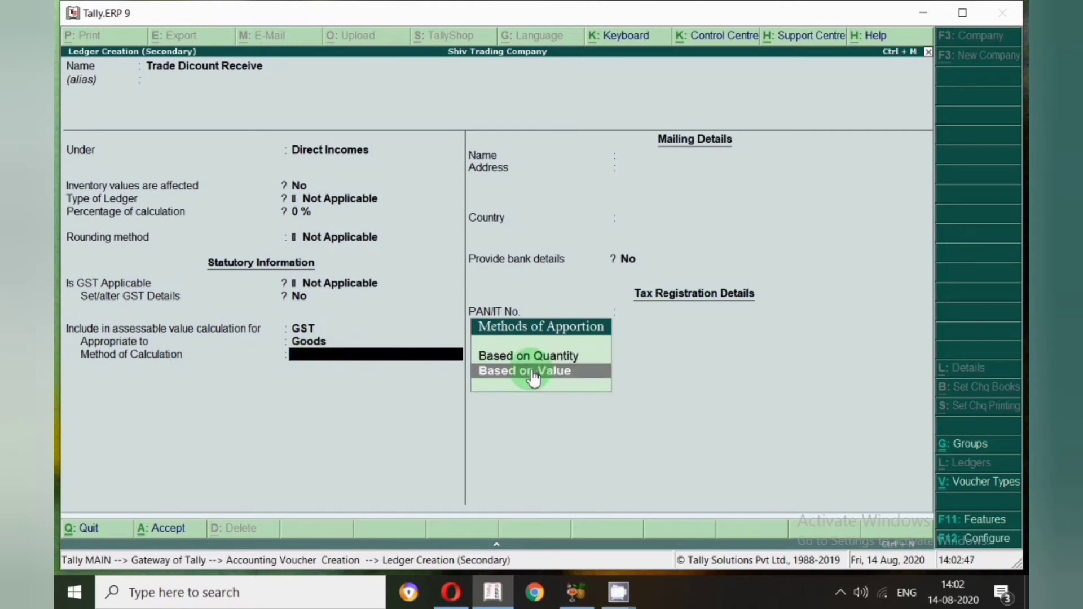
pyautogui.press('Return')
pyautogui.press('y')
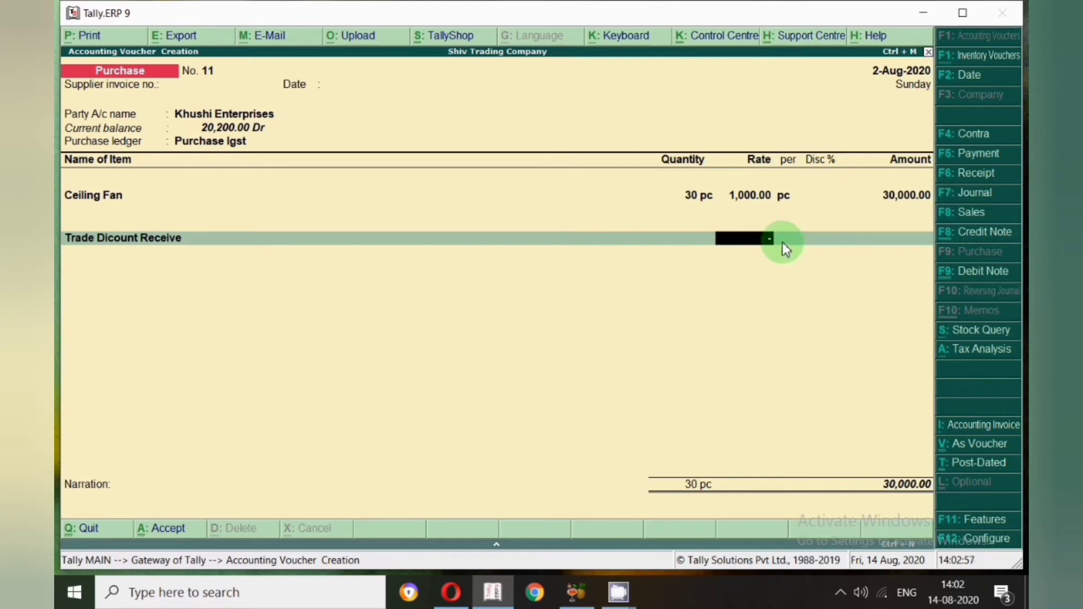
# Try rates of -1% and 1% on the Trade Dicount Receive line of the purchase voucher.
pyautogui.write('1')
pyautogui.press('Return')
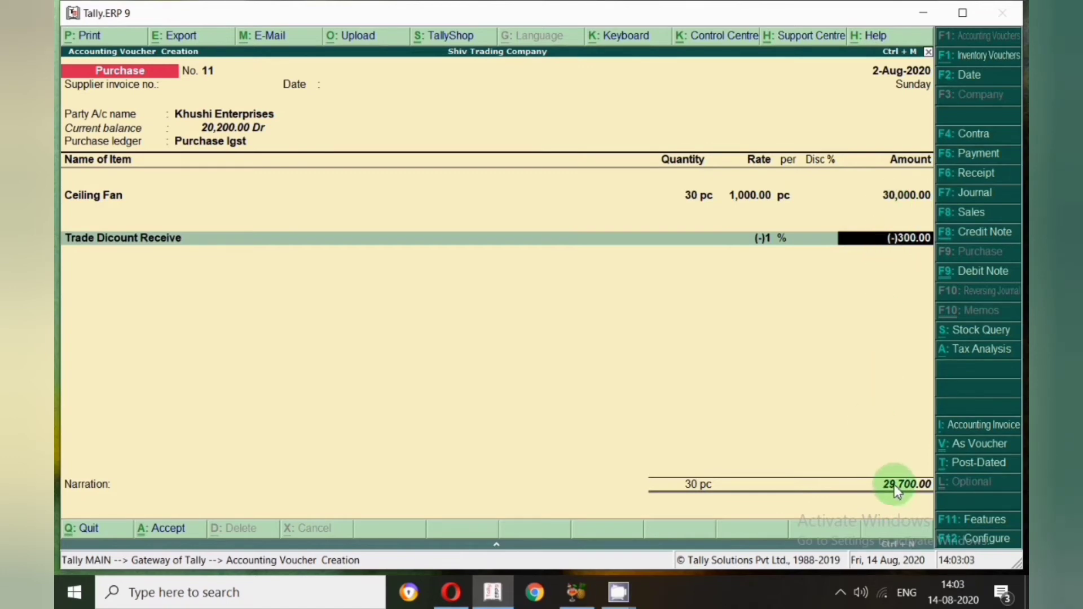
pyautogui.press('BackSpace')
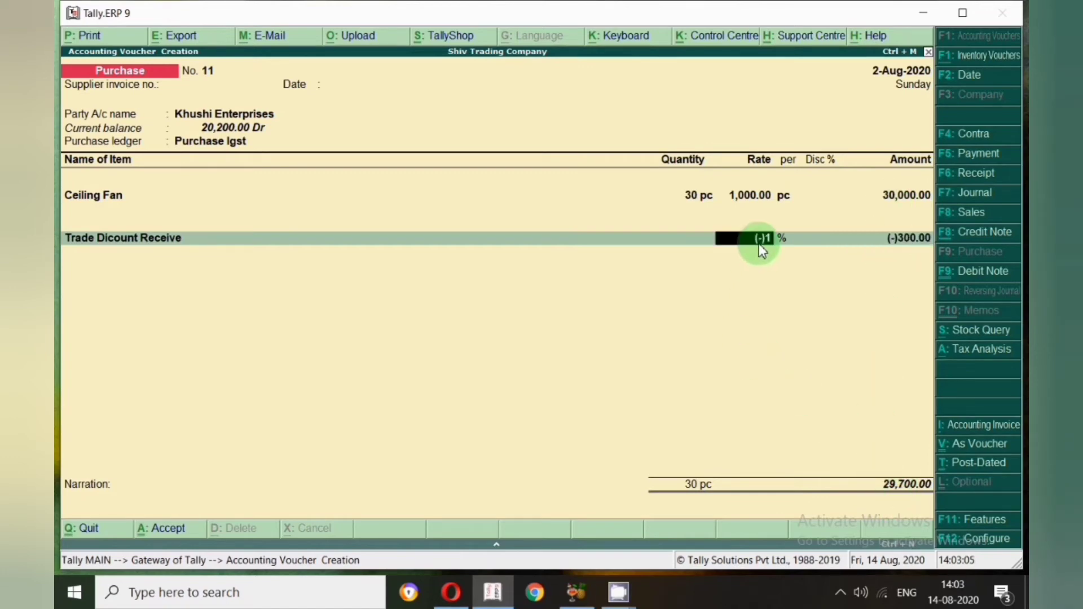
pyautogui.press('BackSpace')
pyautogui.press('Return')
pyautogui.press('BackSpace')
pyautogui.write('1')
pyautogui.press('Return')
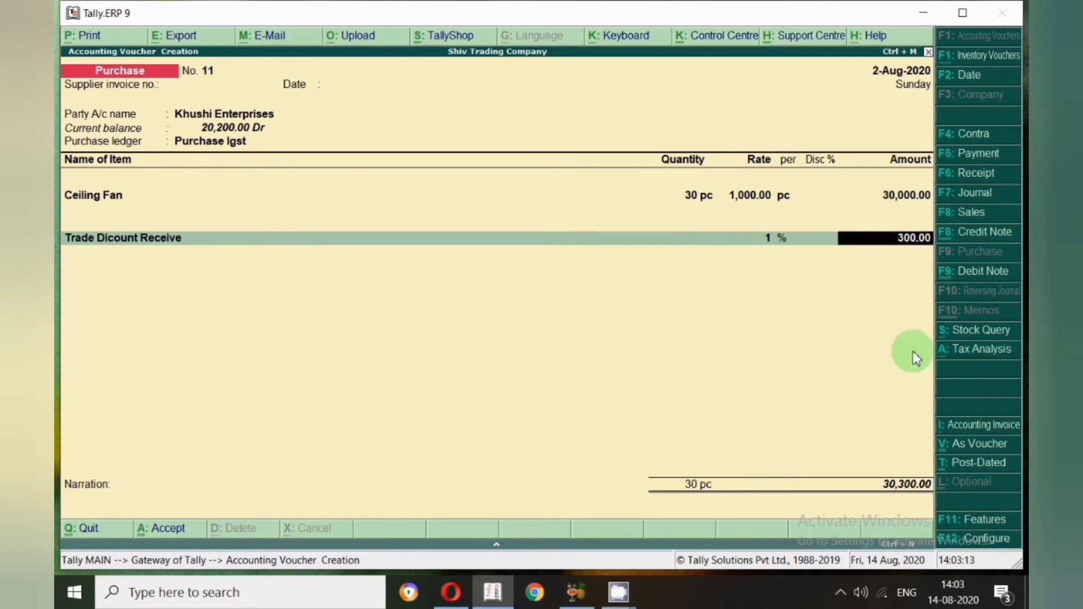
# Set the rate of the Trade Dicount Receive line back to -1%.
pyautogui.click(768, 238)
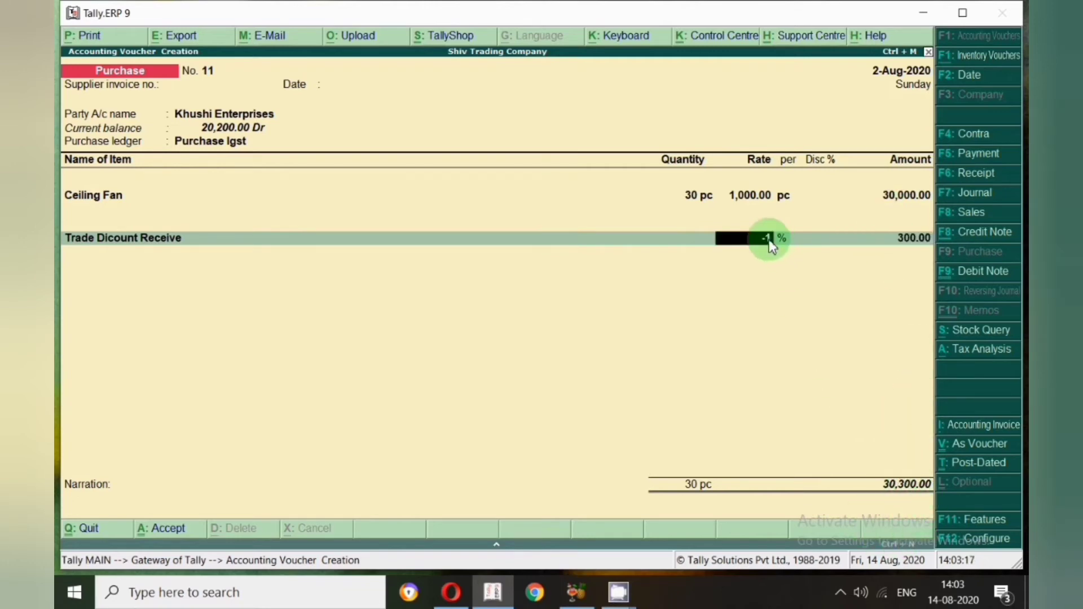
pyautogui.write('-1')
pyautogui.press('Return')
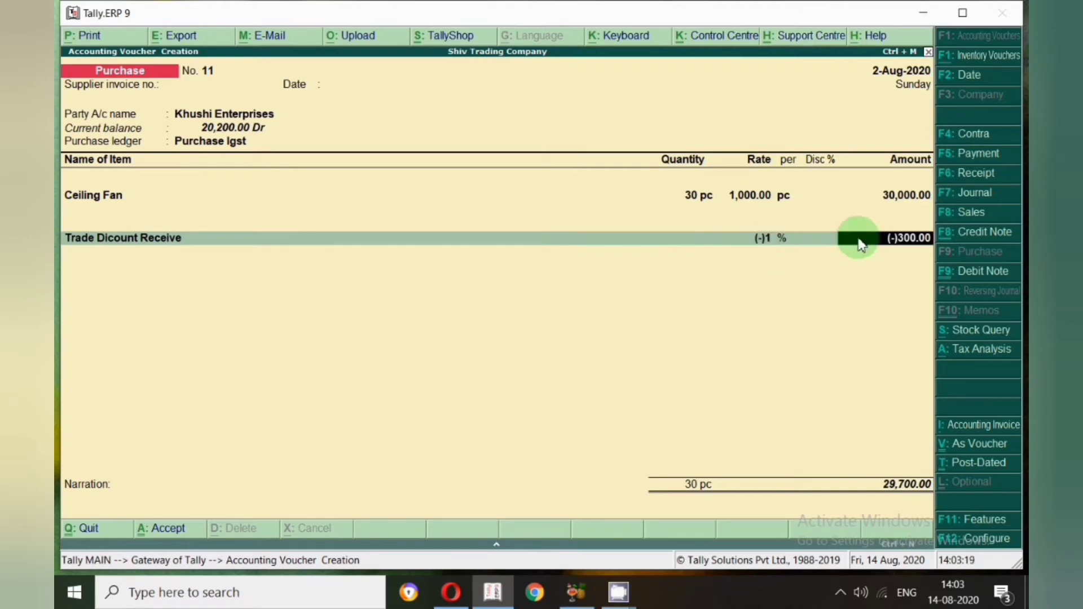
# Clear the percentage rate on the Trade Dicount Receive line and enter a fixed amount of -500 instead.
pyautogui.press('BackSpace')
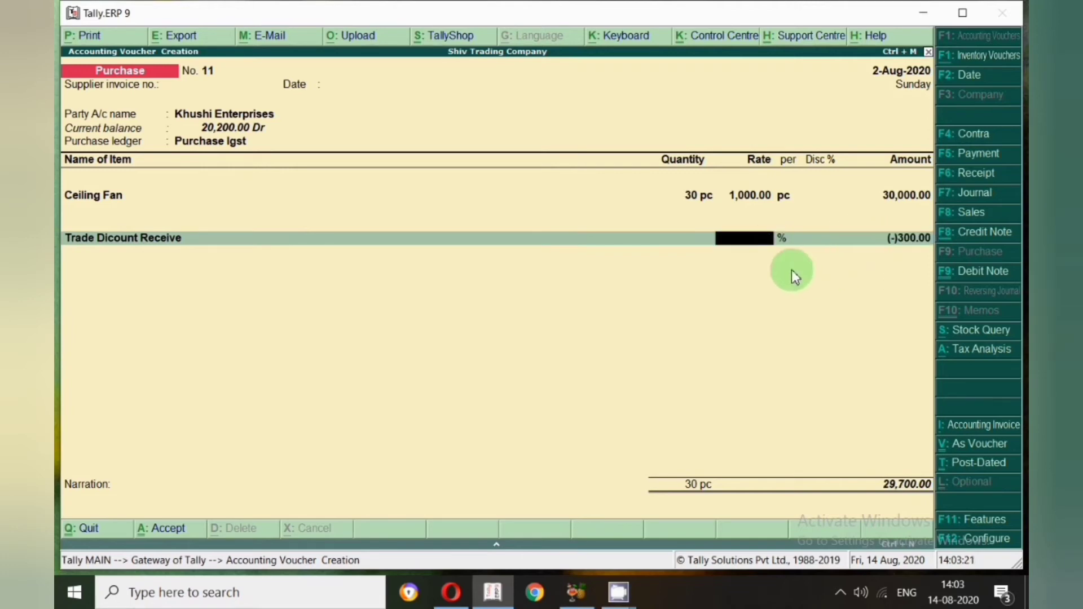
pyautogui.press('Return')
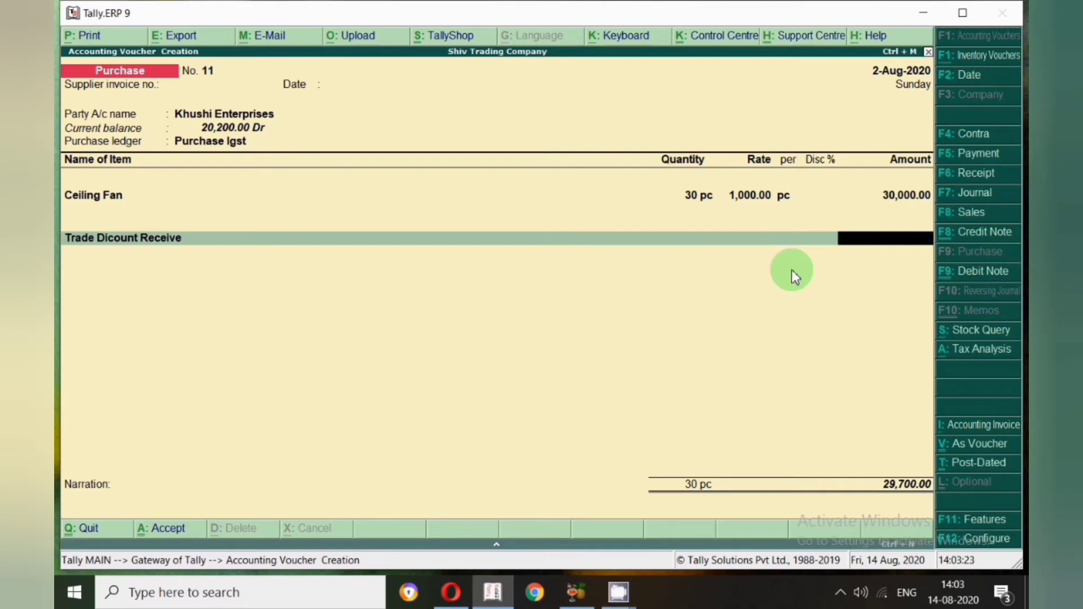
pyautogui.write('500')
pyautogui.press('Return')
# Add the Input Igst ledger below the trade discount line of the purchase voucher.
pyautogui.write('C')
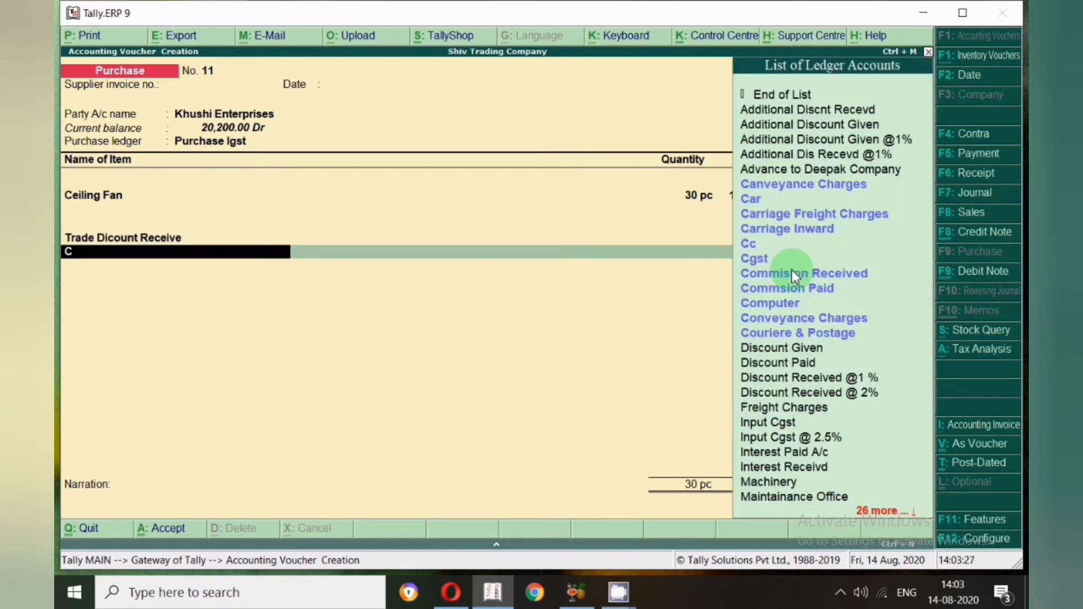
pyautogui.press('BackSpace')
pyautogui.write('Igs')
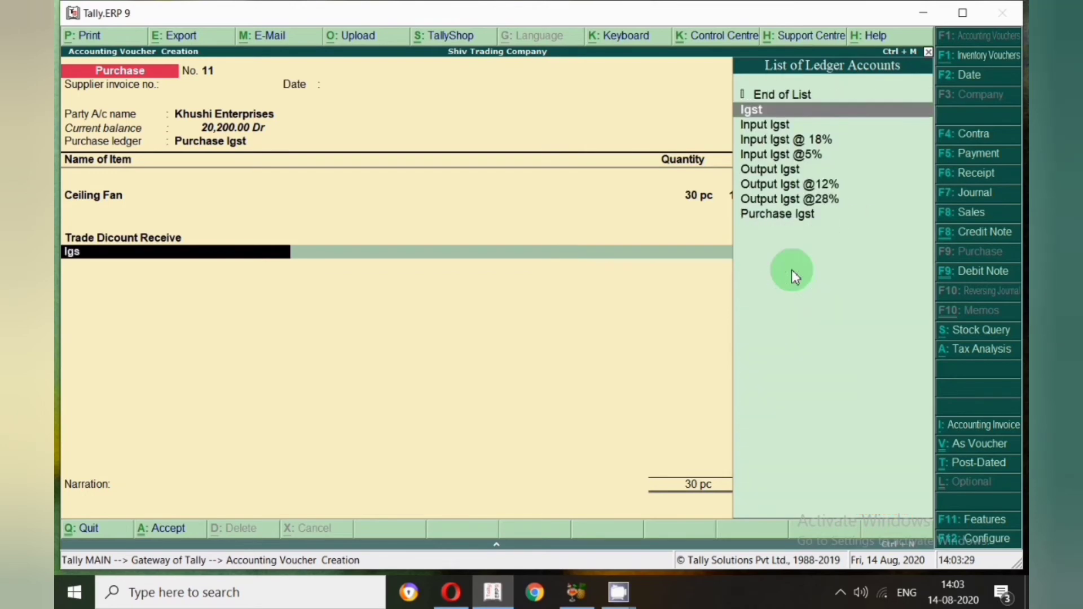
pyautogui.press('Down')
pyautogui.press('Down')
pyautogui.press('Down')
pyautogui.press('Down')
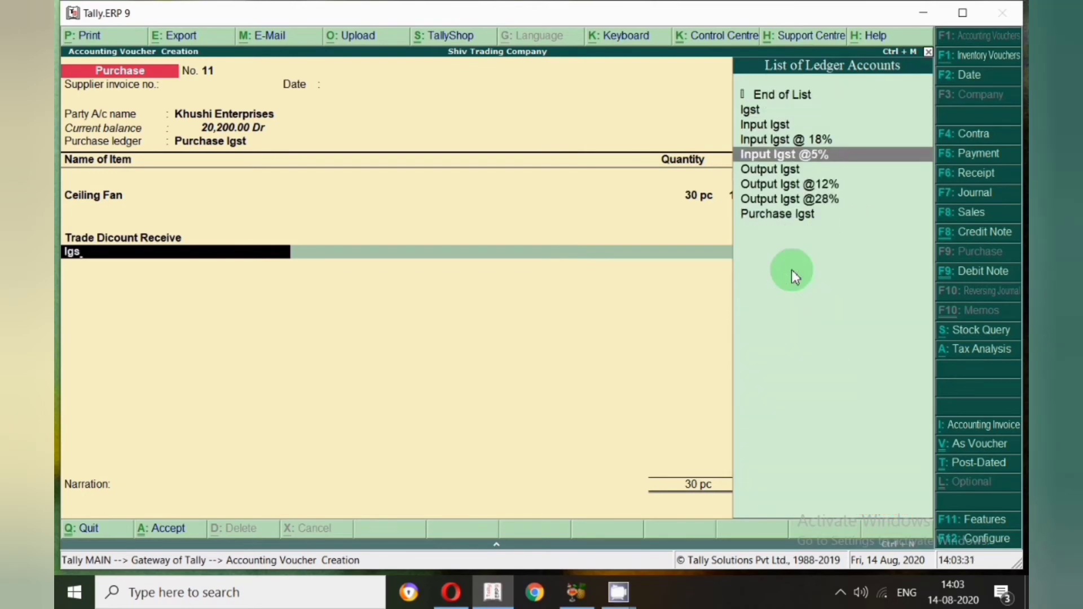
pyautogui.press('Up')
pyautogui.press('Up')
pyautogui.press('Up')
pyautogui.press('Return')
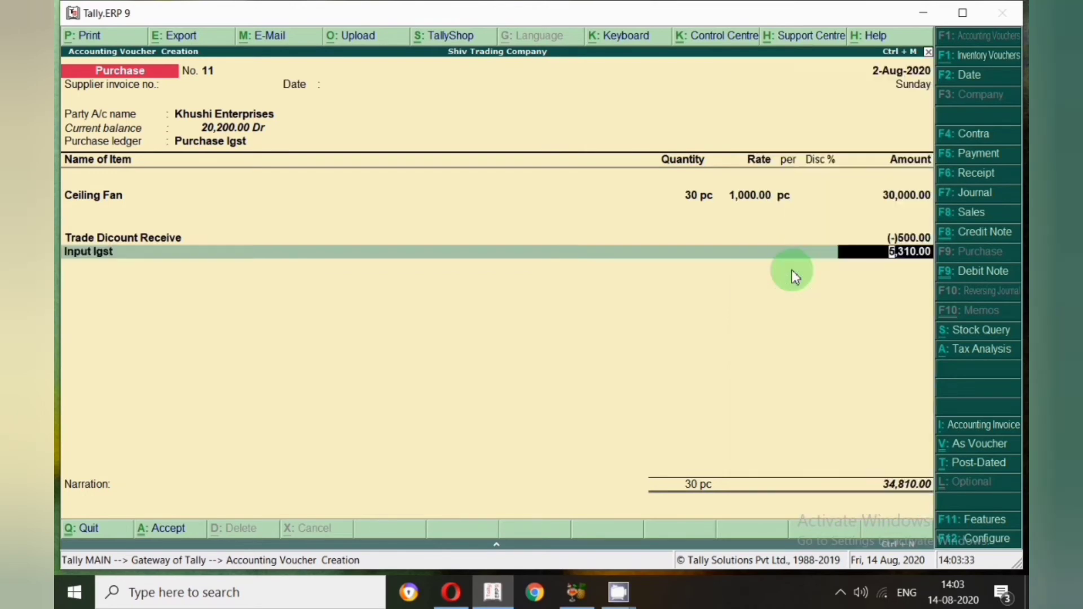
# Examine the detailed tax analysis of the voucher for the Ceiling Fan's item value, trade discount and integrated tax.
pyautogui.click(981, 350)
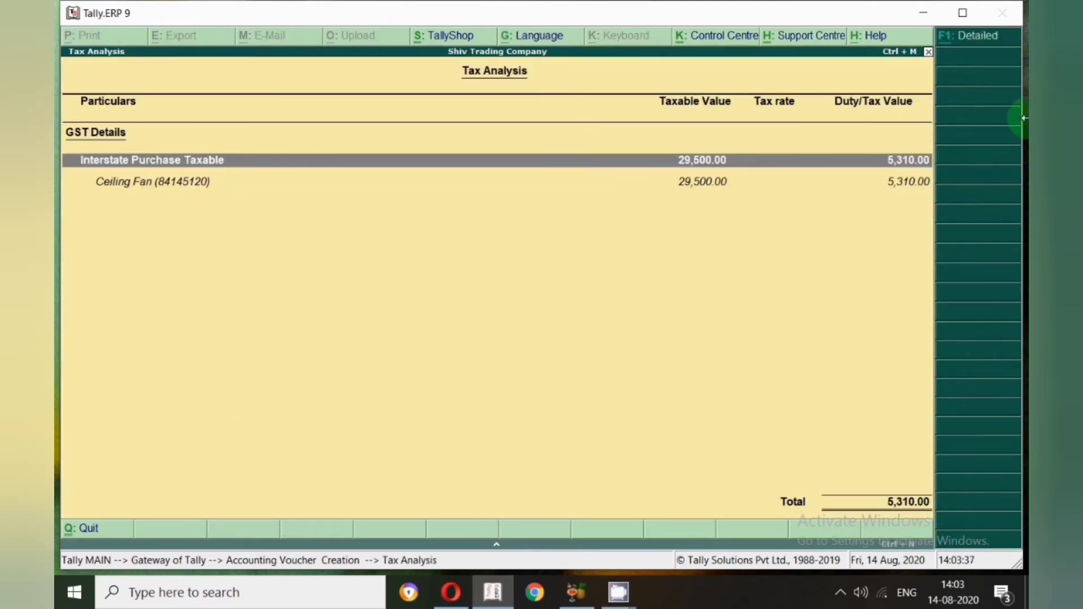
pyautogui.click(971, 36)
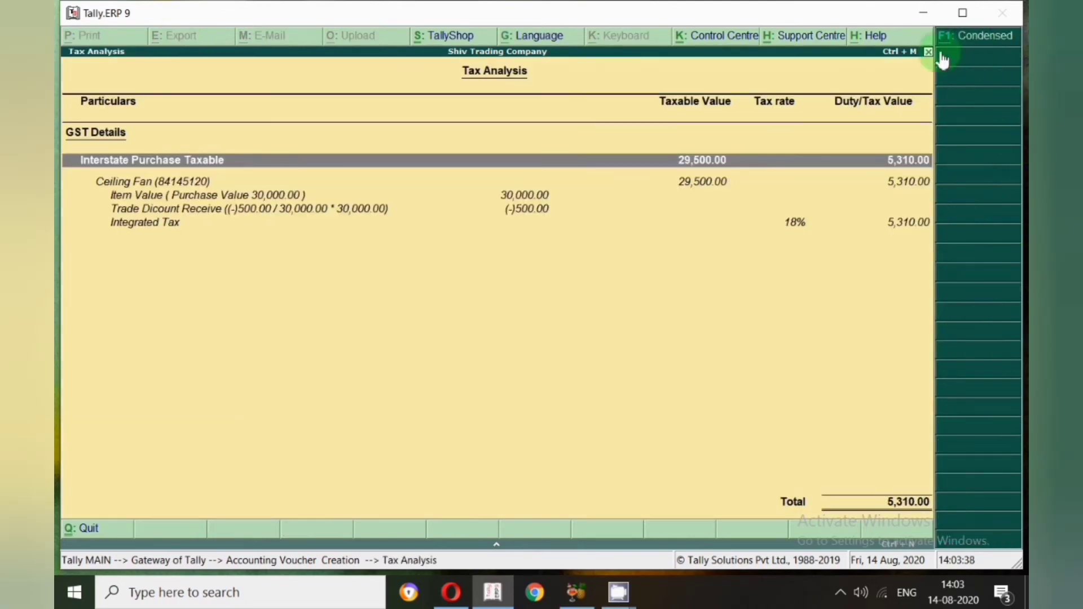
pyautogui.click(131, 182)
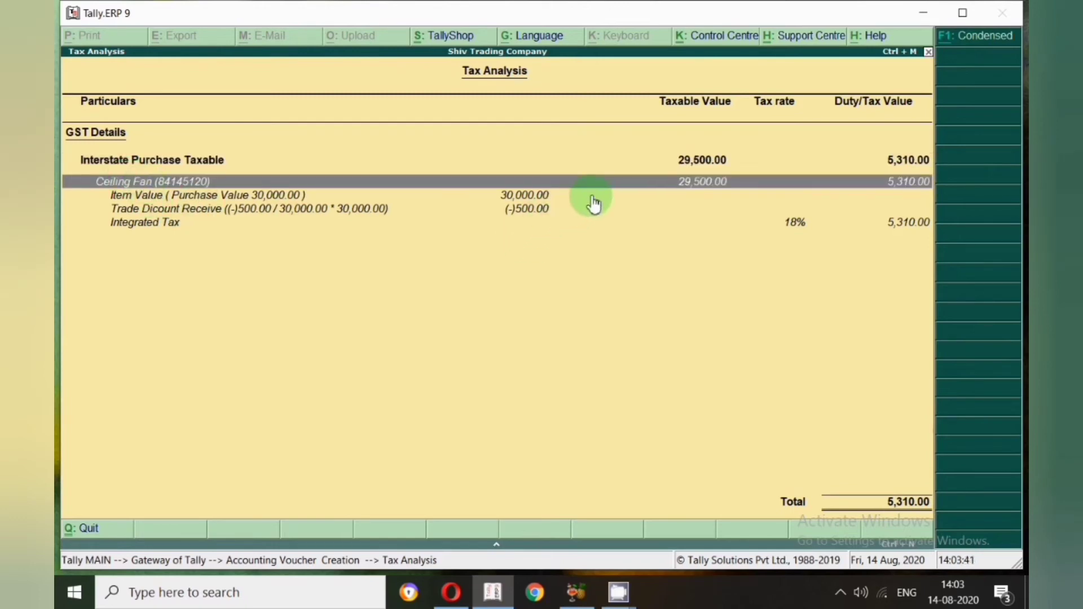
pyautogui.click(255, 195)
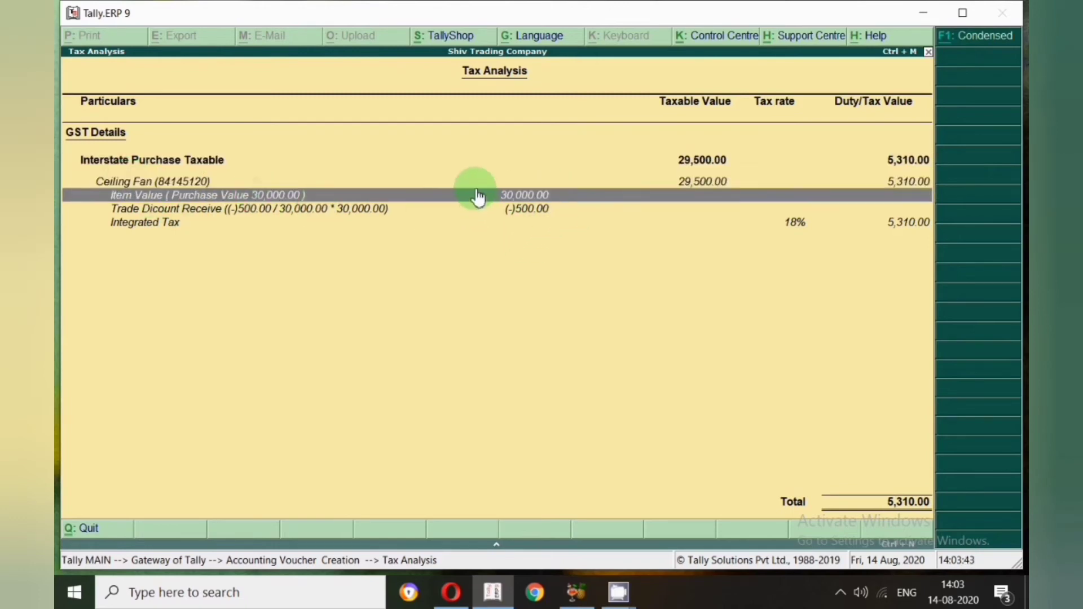
pyautogui.click(255, 210)
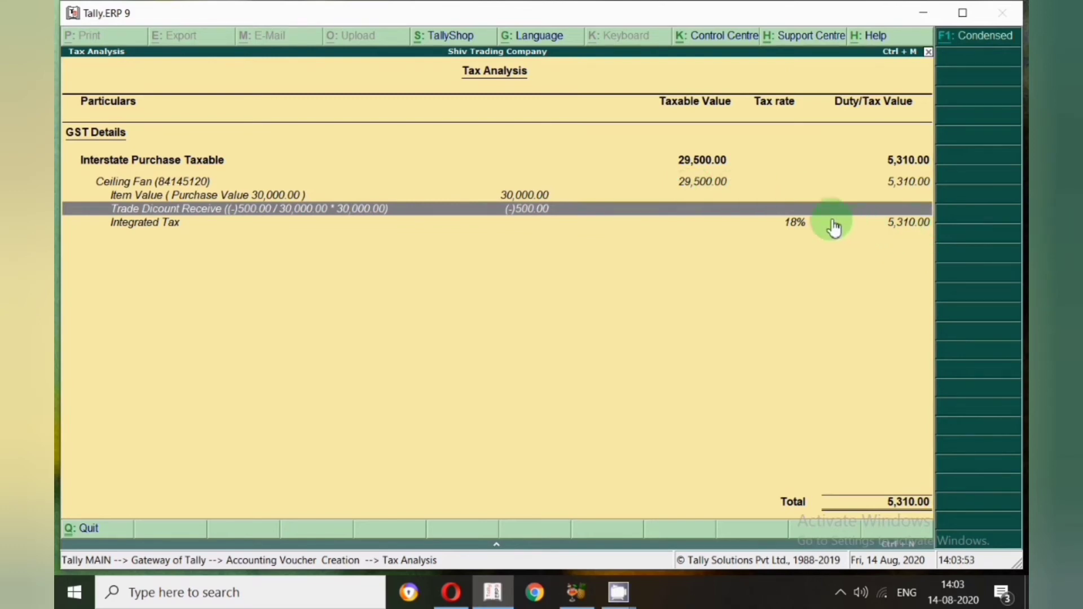
pyautogui.press('Escape')
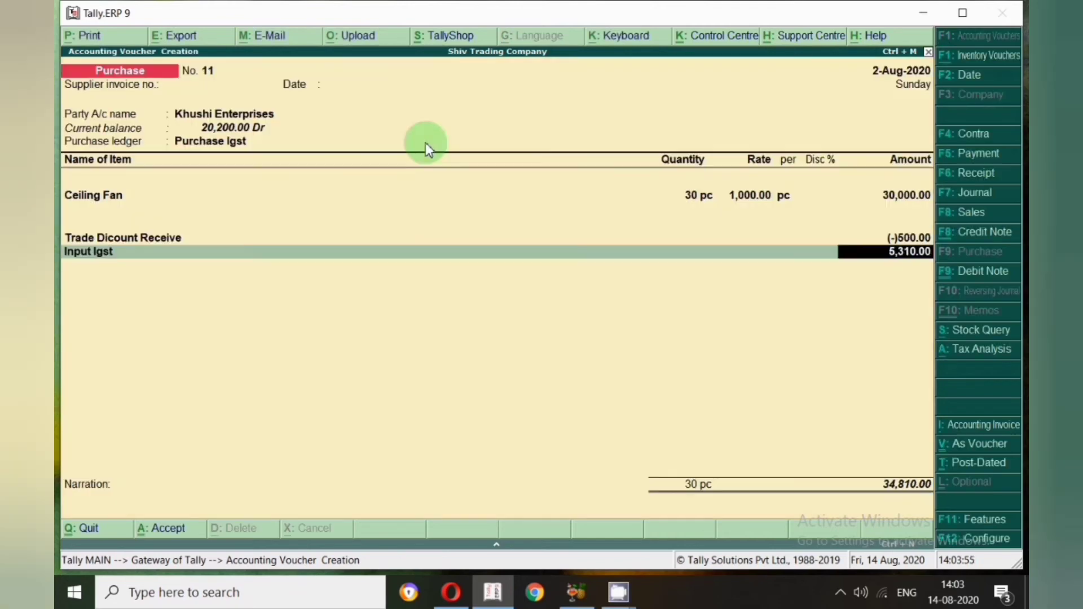
# Preview the printed purchase invoice at enlarged size to check the discount and tax lines, and return to the voucher.
pyautogui.click(112, 40)
pyautogui.press('Return')
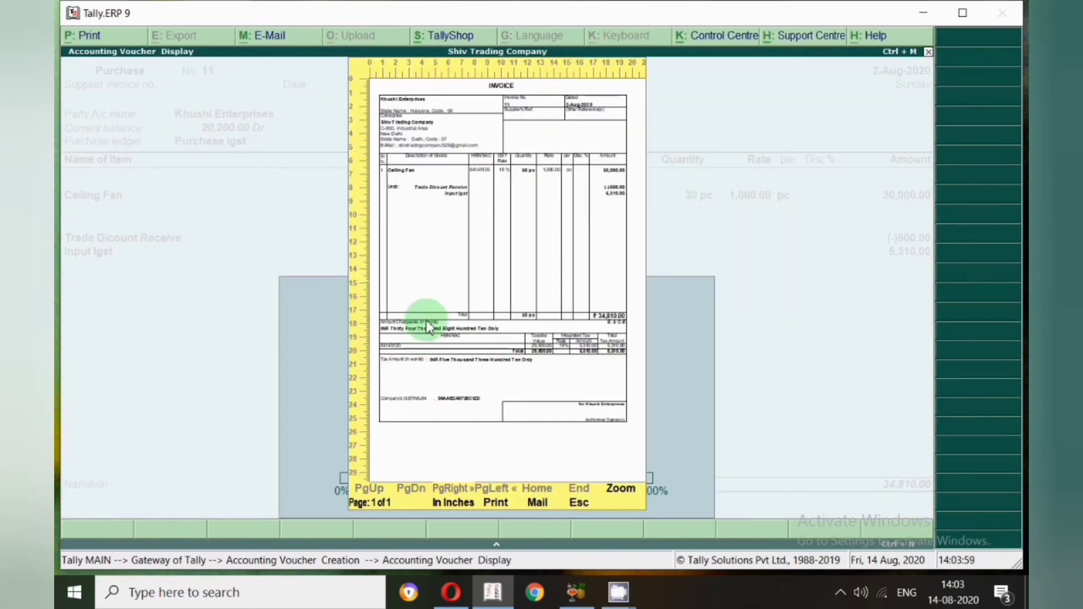
pyautogui.click(485, 316)
pyautogui.scroll(-1, 488, 318)
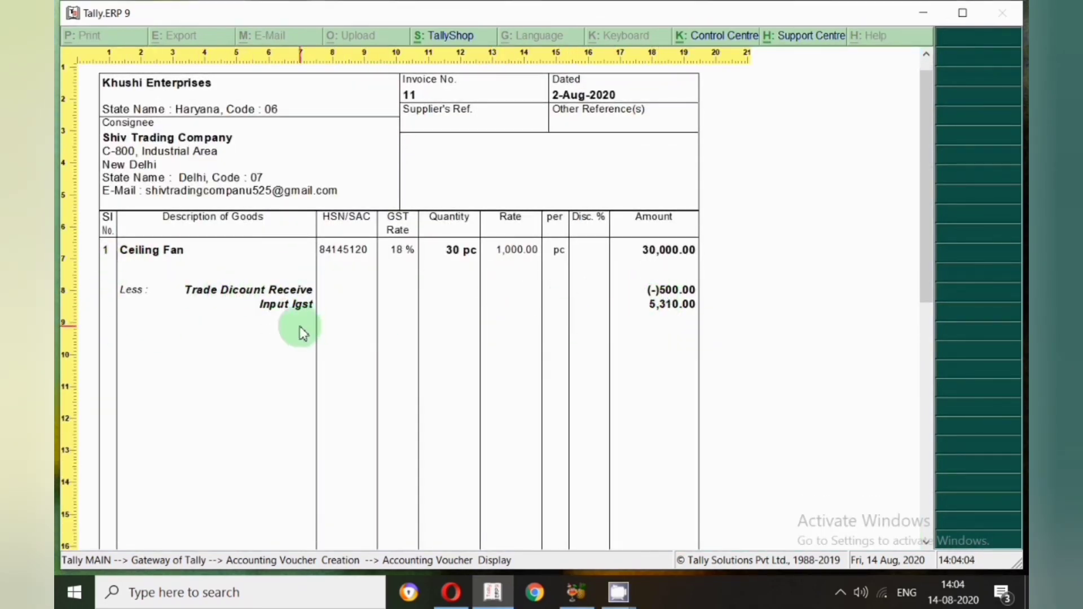
pyautogui.press('Escape')
pyautogui.press('Escape')
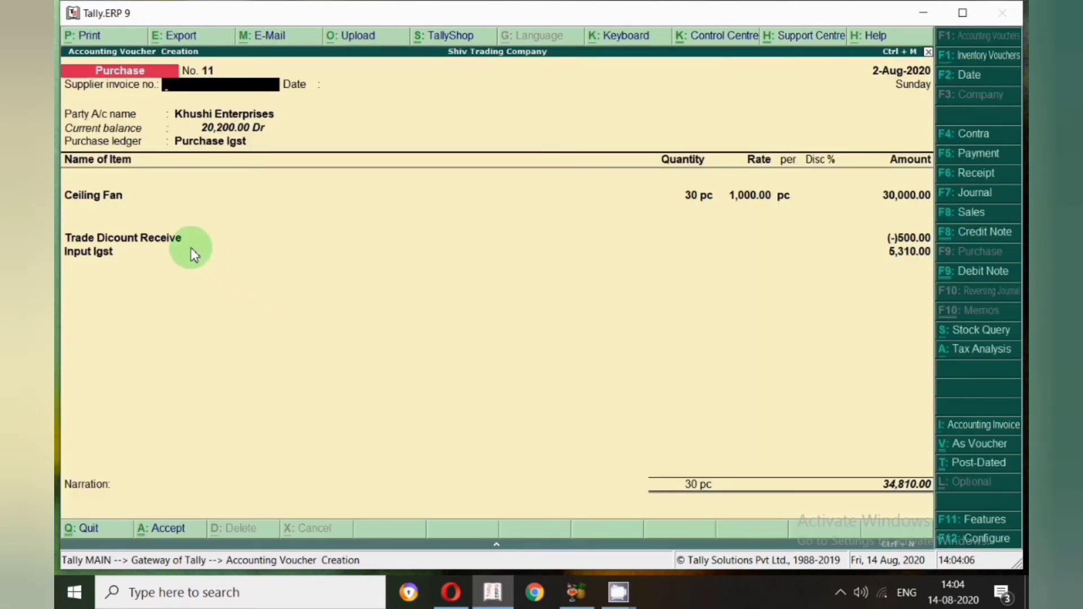
# Start another new ledger from the discount line of the voucher, named Trade Discount Receiv @1%.
pyautogui.click(167, 241)
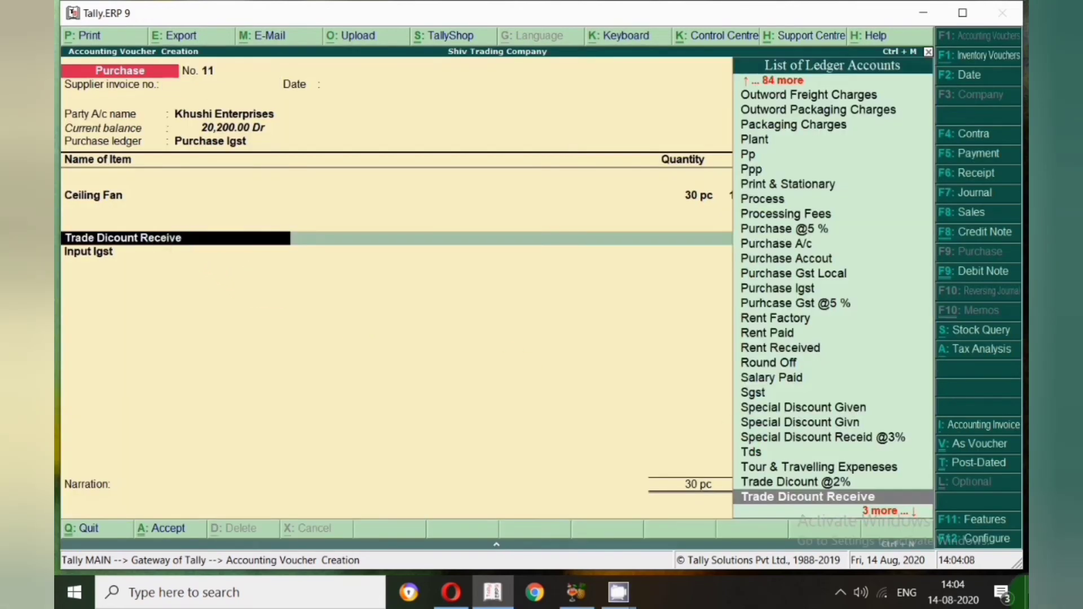
pyautogui.hotkey('alt', 'c')
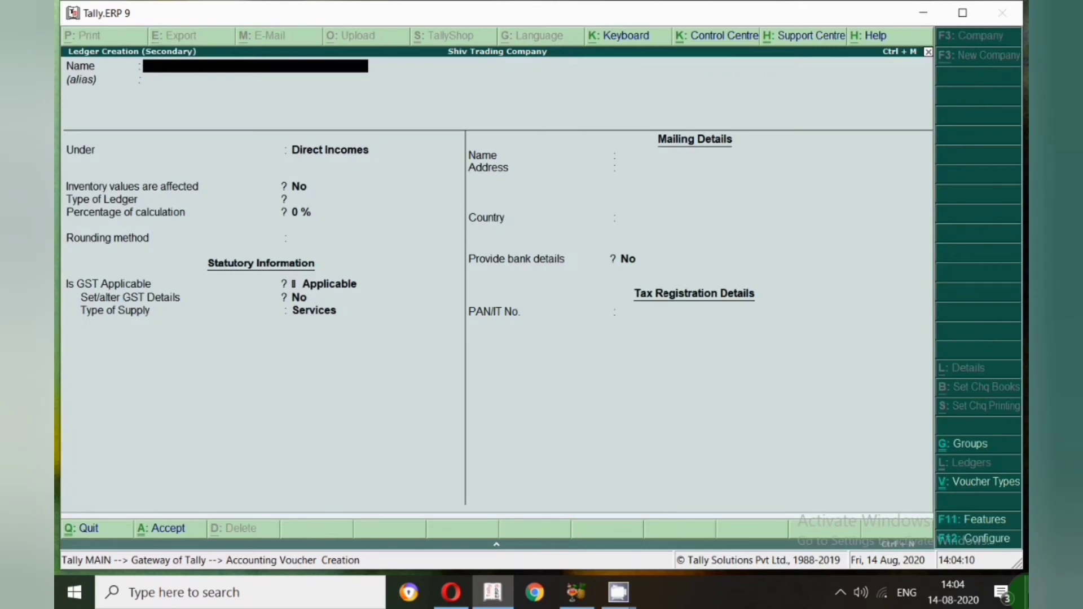
pyautogui.write('Trade Discount Receiv @1')
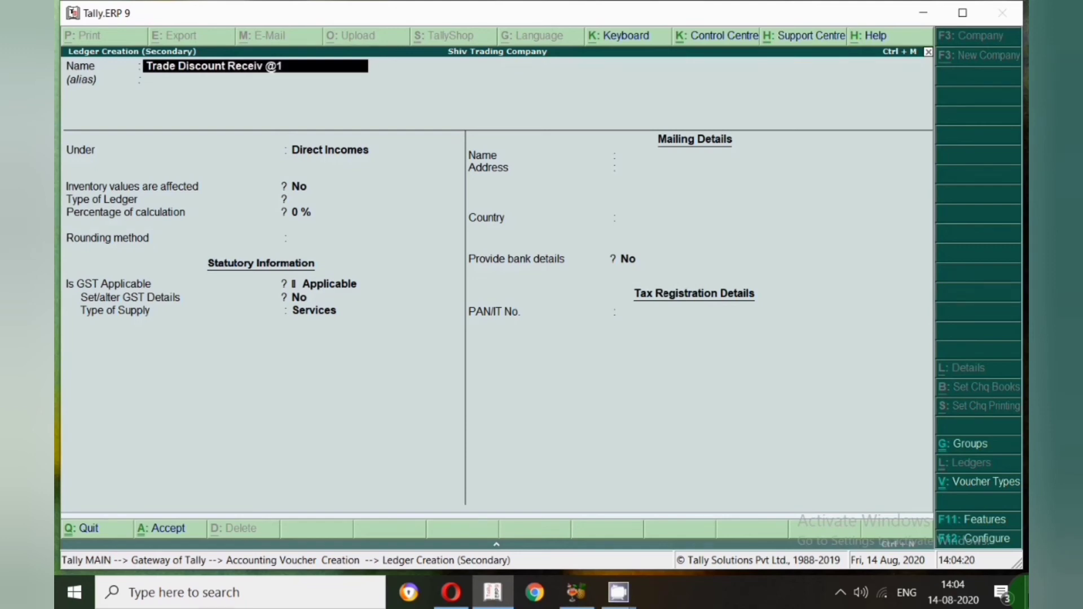
pyautogui.press('Return')
pyautogui.press('Return')
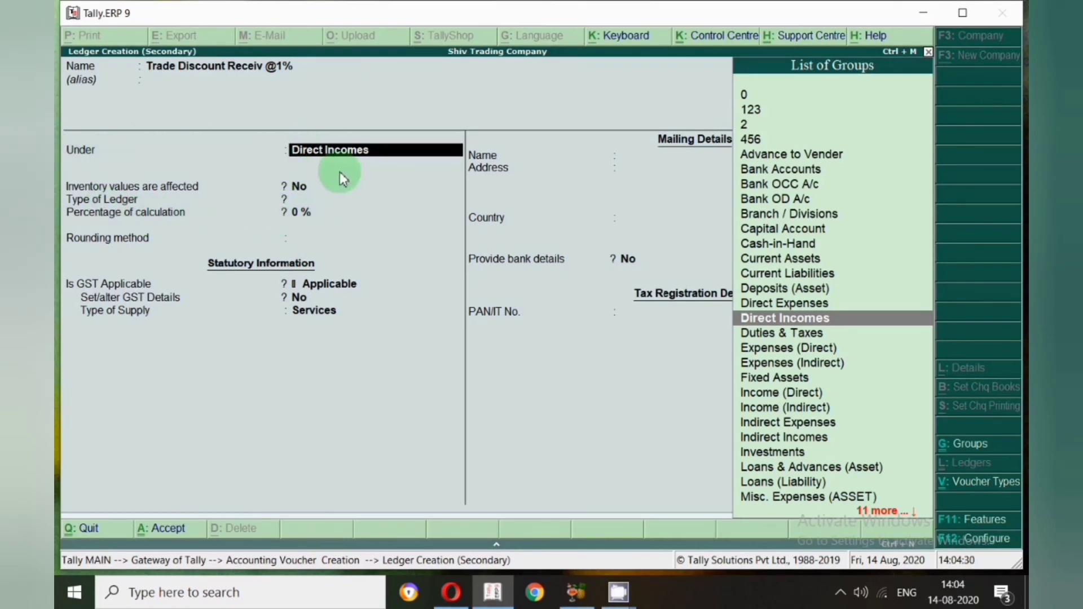
# Review the Direct Incomes group, keeping use for calculation at Yes and purchase allocation at Appropriate by Value, and place the new ledger under it.
pyautogui.hotkey('ctrl', 'Return')
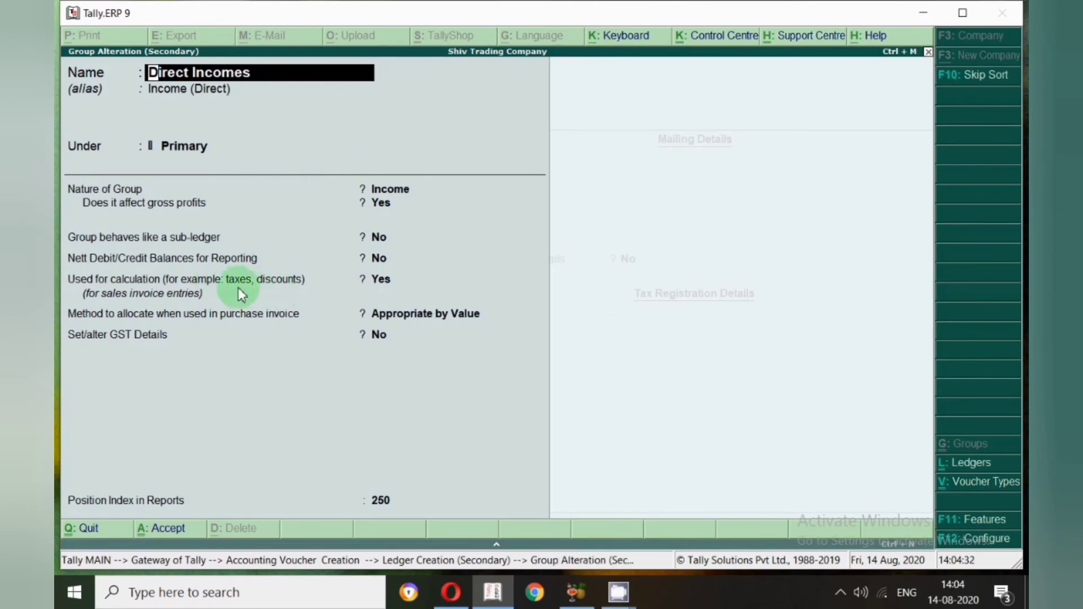
pyautogui.click(214, 290)
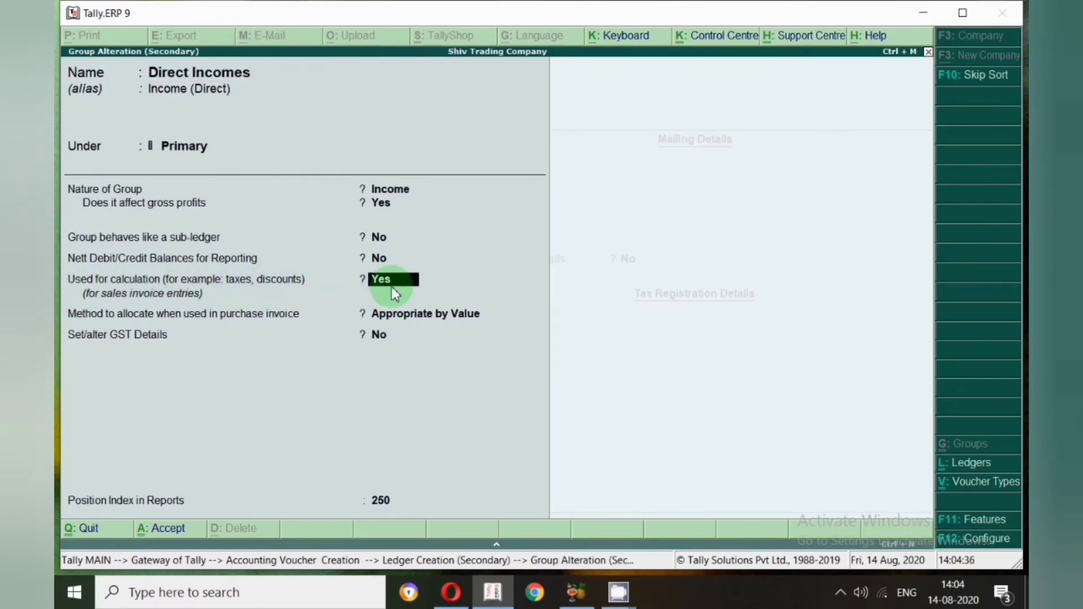
pyautogui.press('Return')
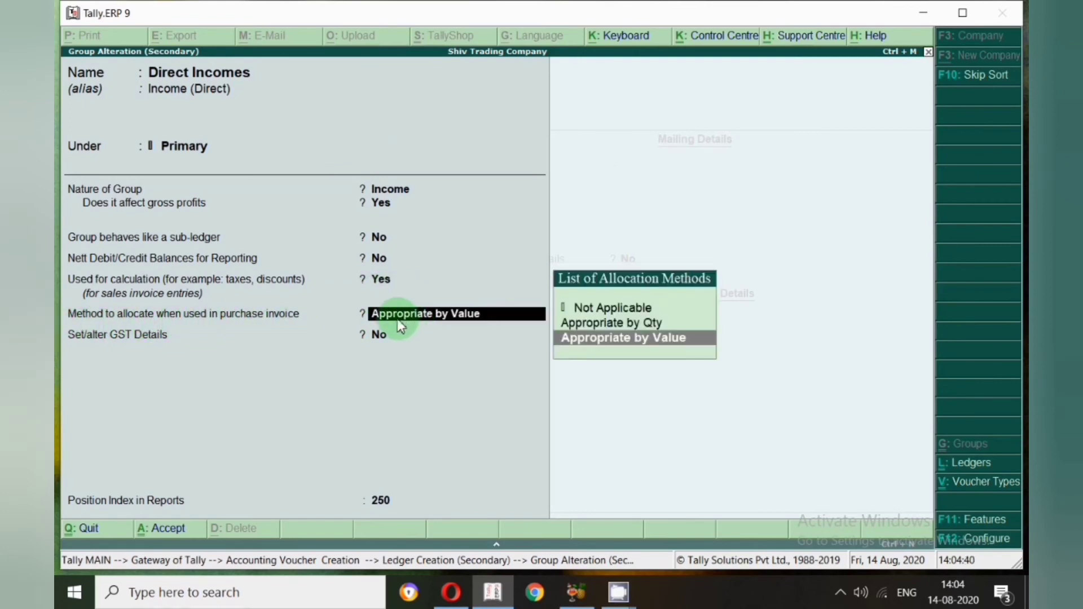
pyautogui.click(615, 339)
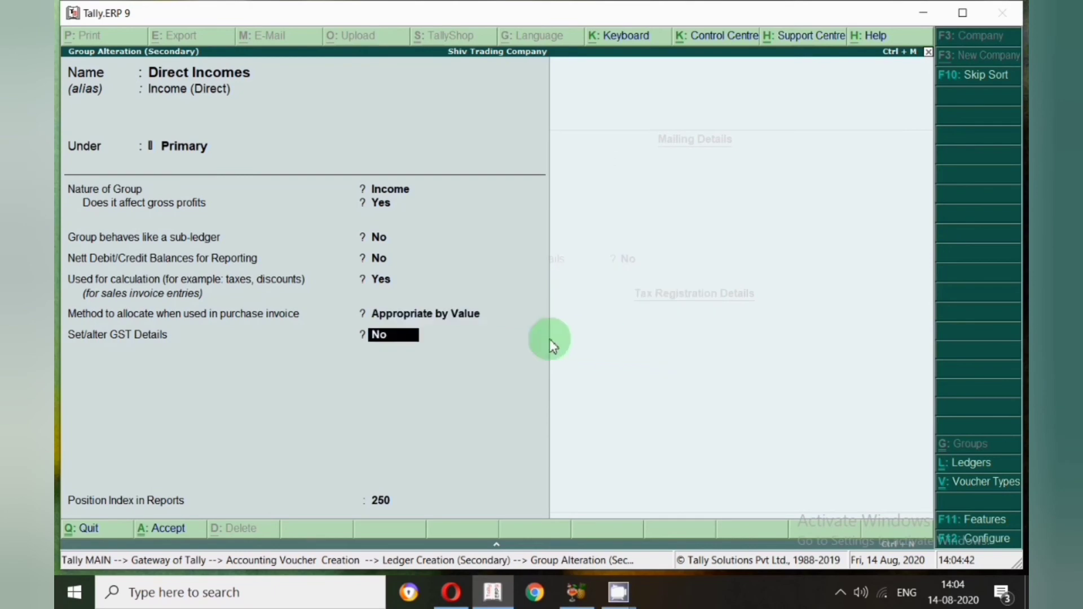
pyautogui.press('Return')
pyautogui.press('Return')
pyautogui.press('Return')
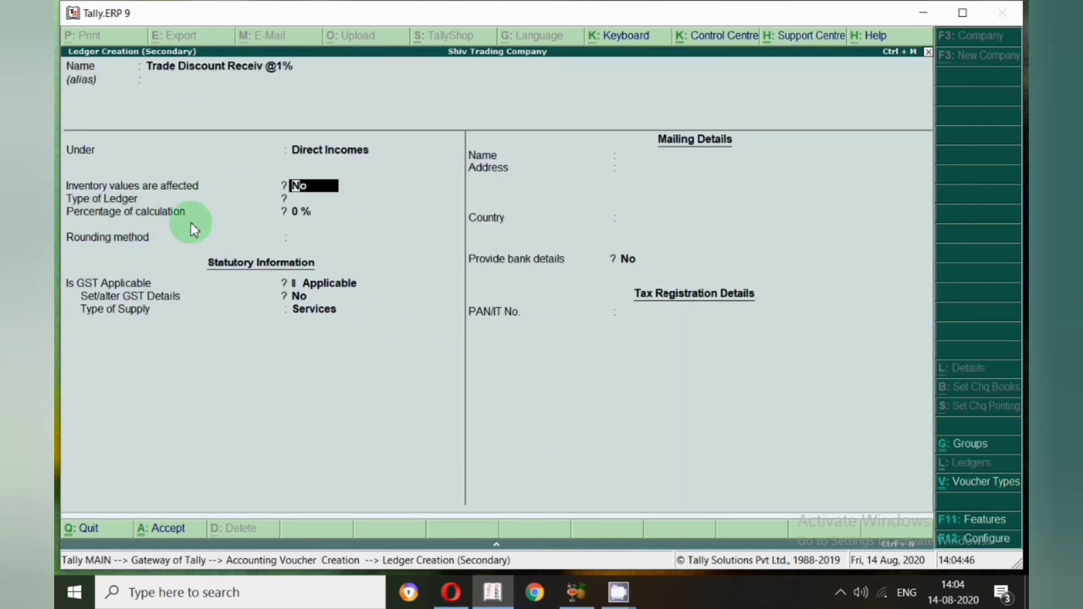
# Set the ledger type to Not Applicable, calculation to 1% On Total Sales, and rounding to Normal Rounding with limit 1.
pyautogui.press('Return')
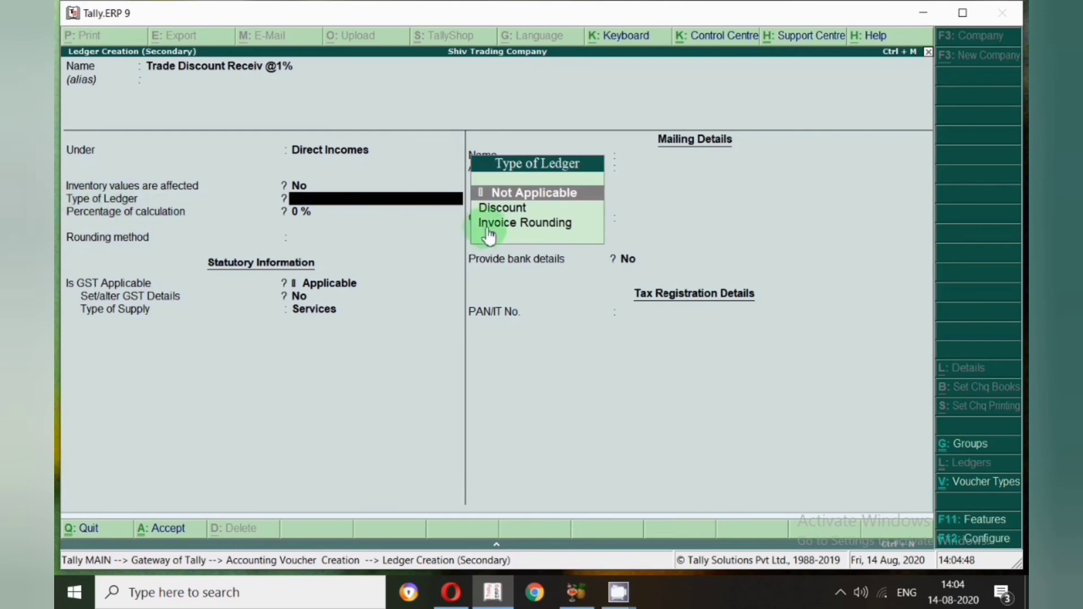
pyautogui.click(480, 193)
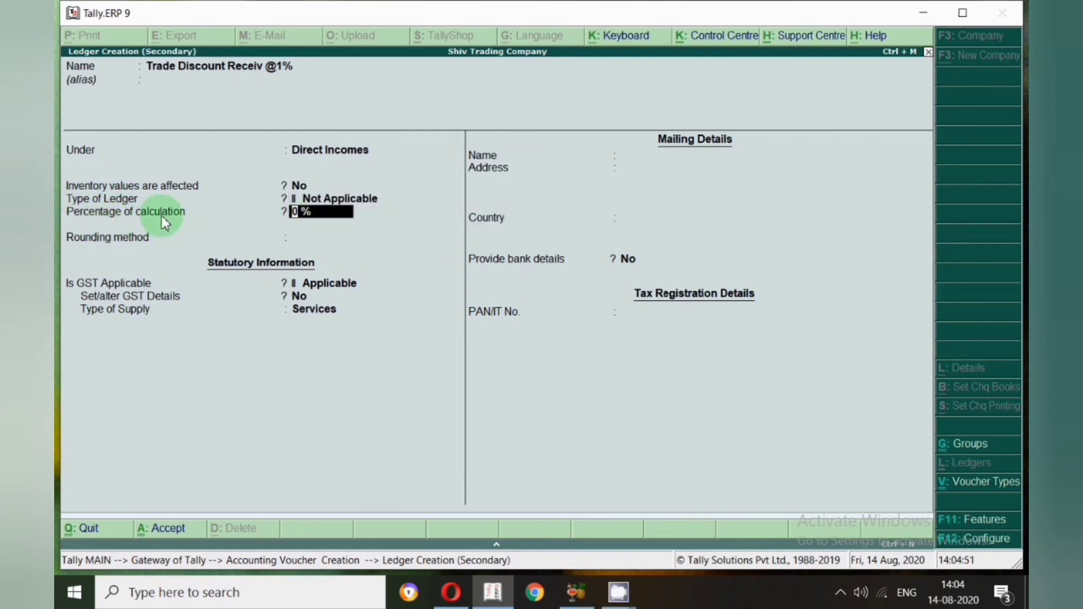
pyautogui.write('1')
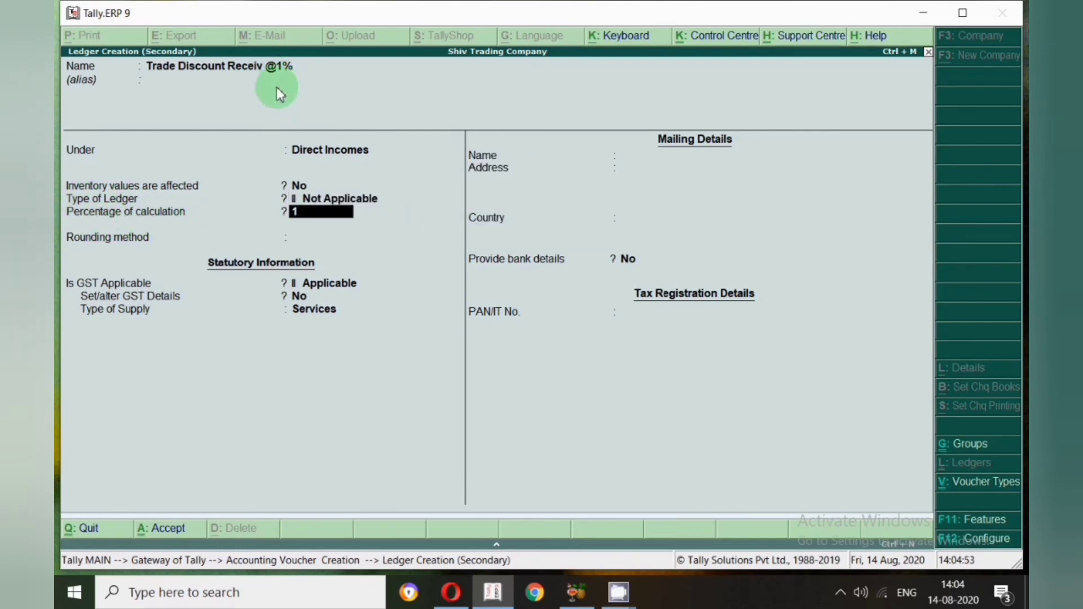
pyautogui.press('Return')
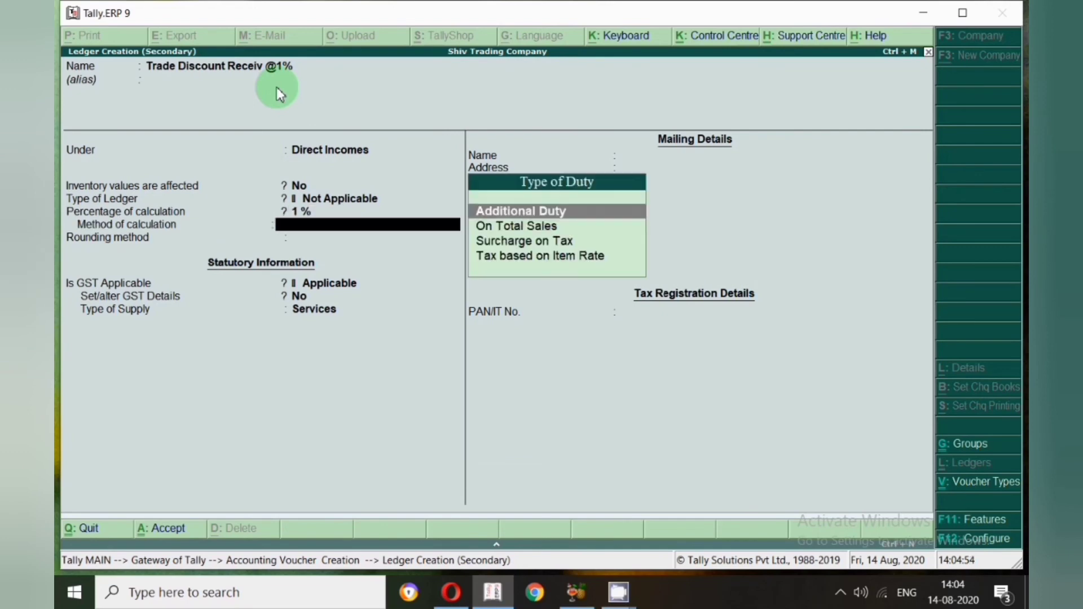
pyautogui.click(497, 226)
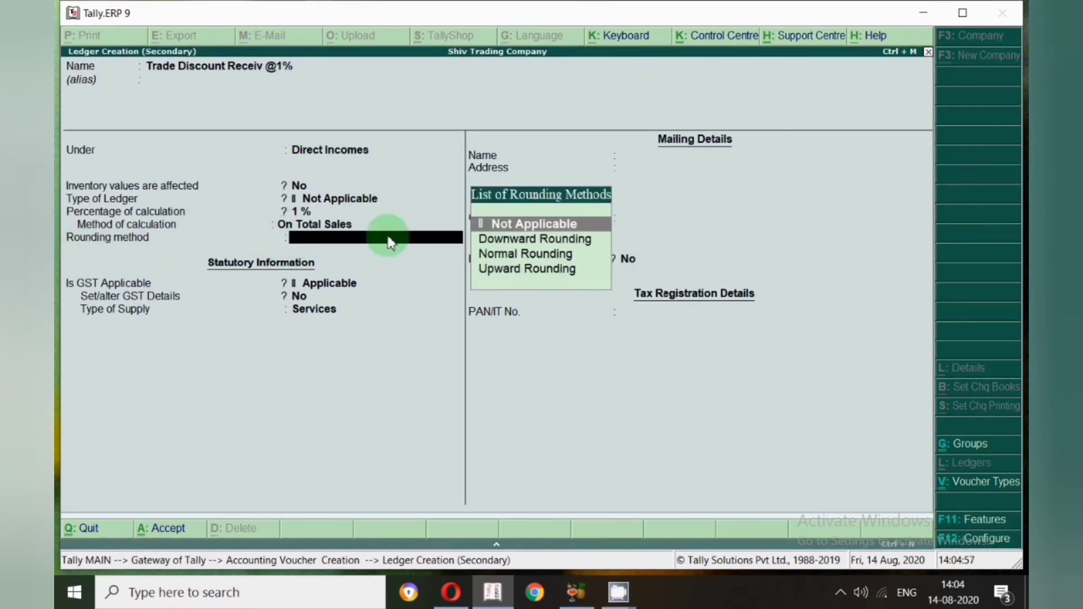
pyautogui.click(499, 255)
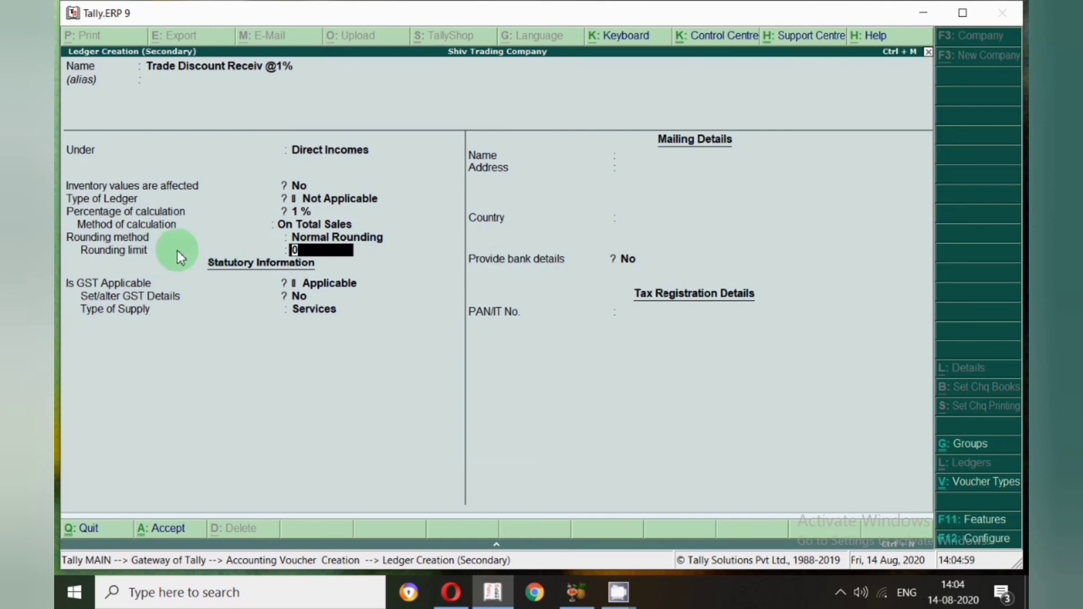
pyautogui.write('1')
pyautogui.press('Return')
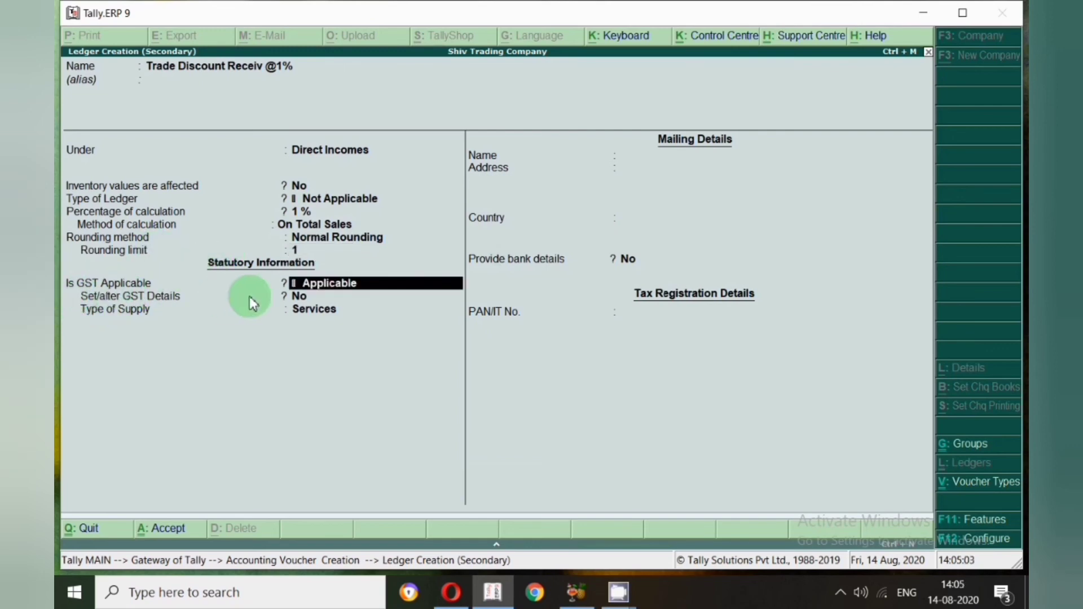
# Set GST applicability to Not Applicable and include the ledger in the GST assessable value, appropriated to Goods and Based on Value.
pyautogui.write('N')
pyautogui.press('Return')
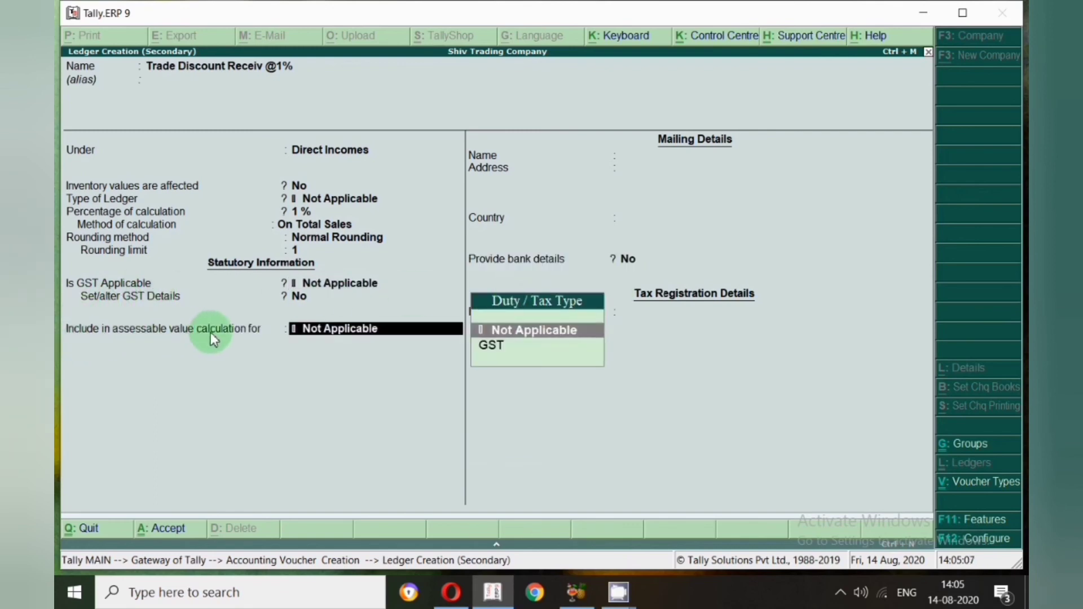
pyautogui.click(504, 346)
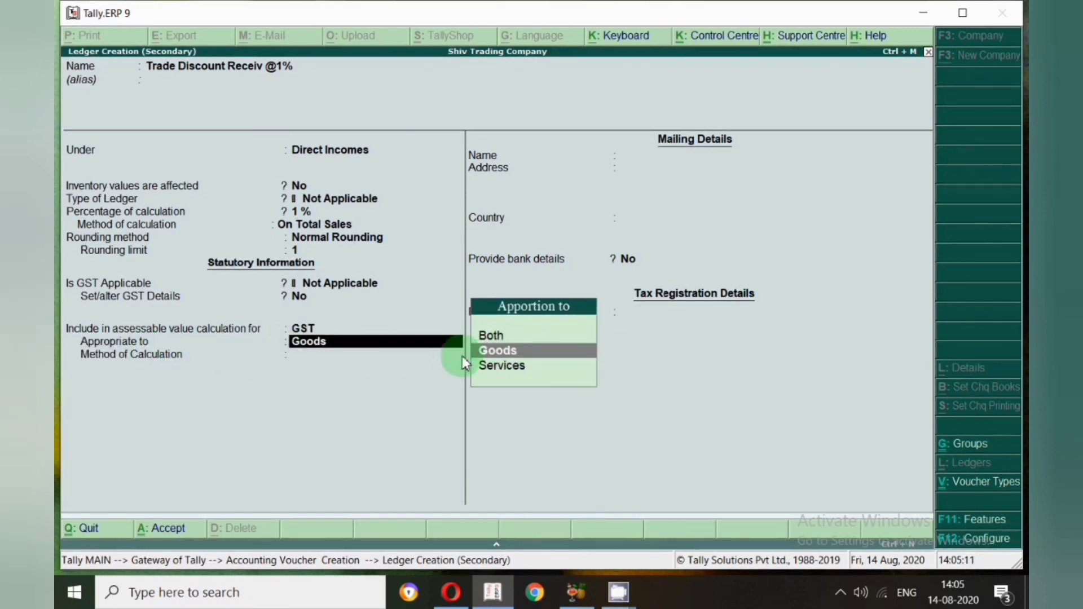
pyautogui.click(477, 351)
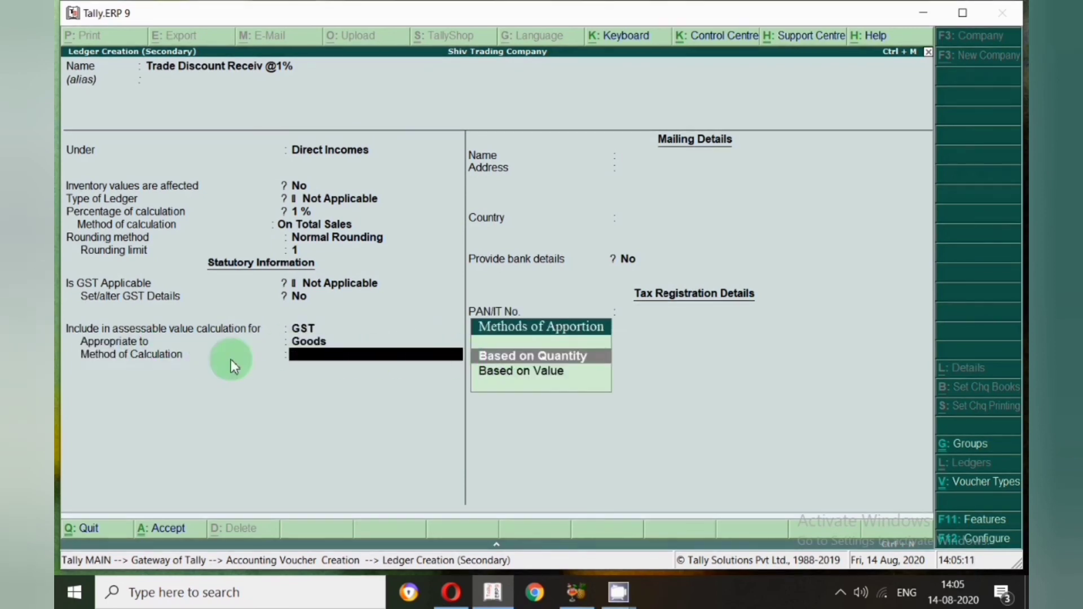
pyautogui.click(523, 378)
pyautogui.press('Return')
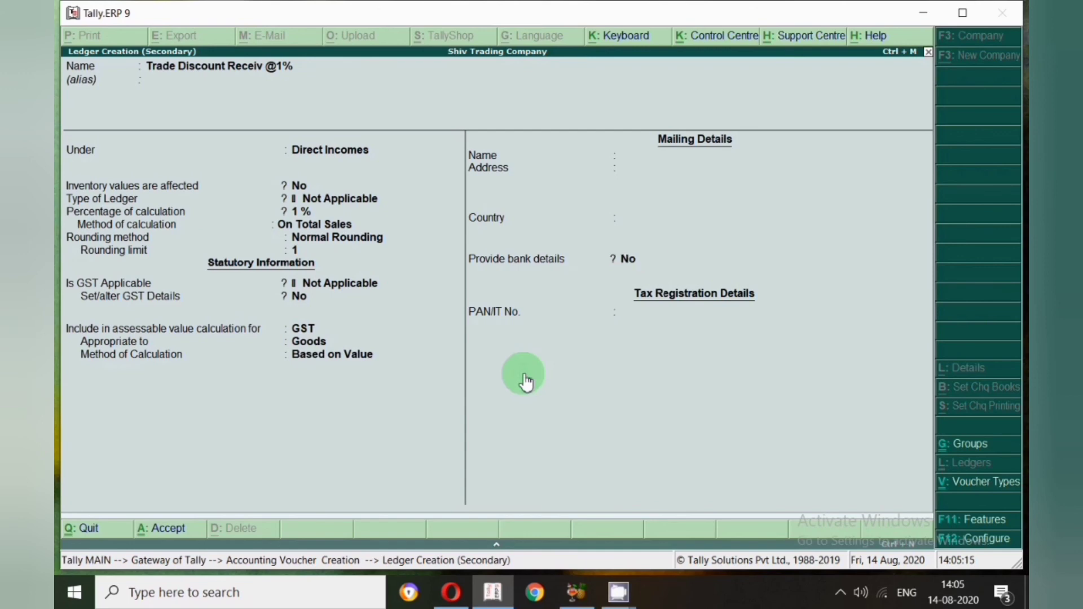
# Save the new discount ledger and enter a rate of -1% on its line in the purchase voucher.
pyautogui.press('Return')
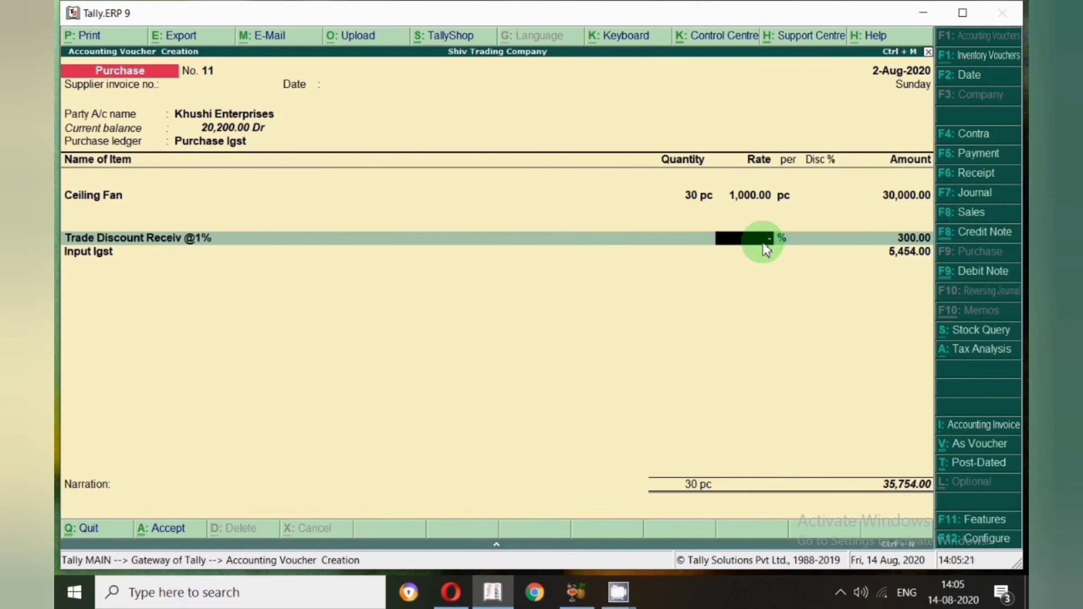
pyautogui.press('Return')
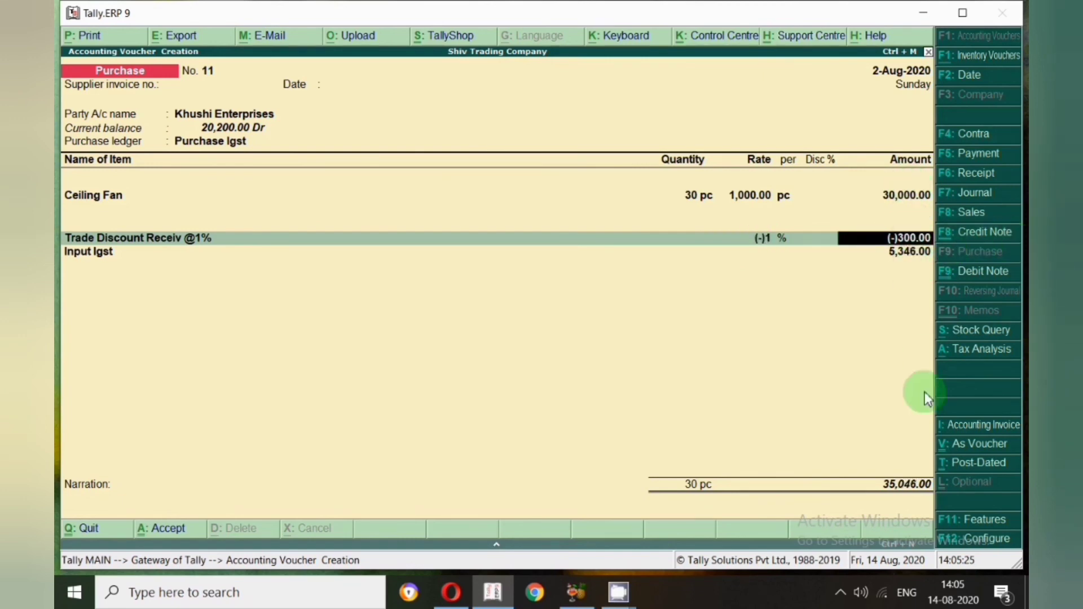
# Examine the voucher's detailed tax analysis for the item value and the 1% trade discount, and return to the voucher.
pyautogui.click(965, 351)
pyautogui.click(974, 39)
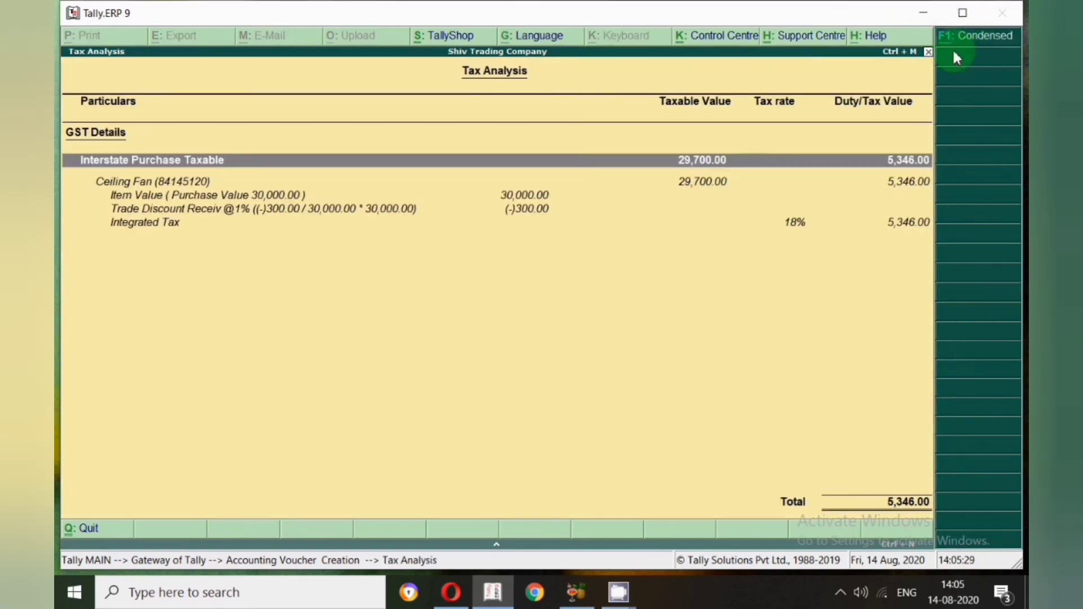
pyautogui.click(163, 197)
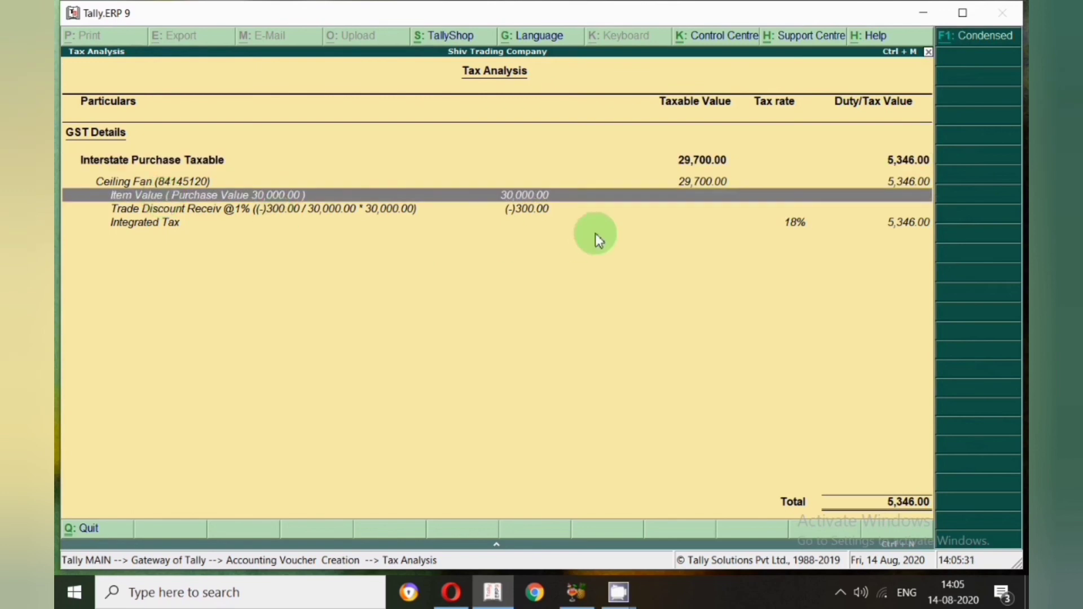
pyautogui.click(161, 211)
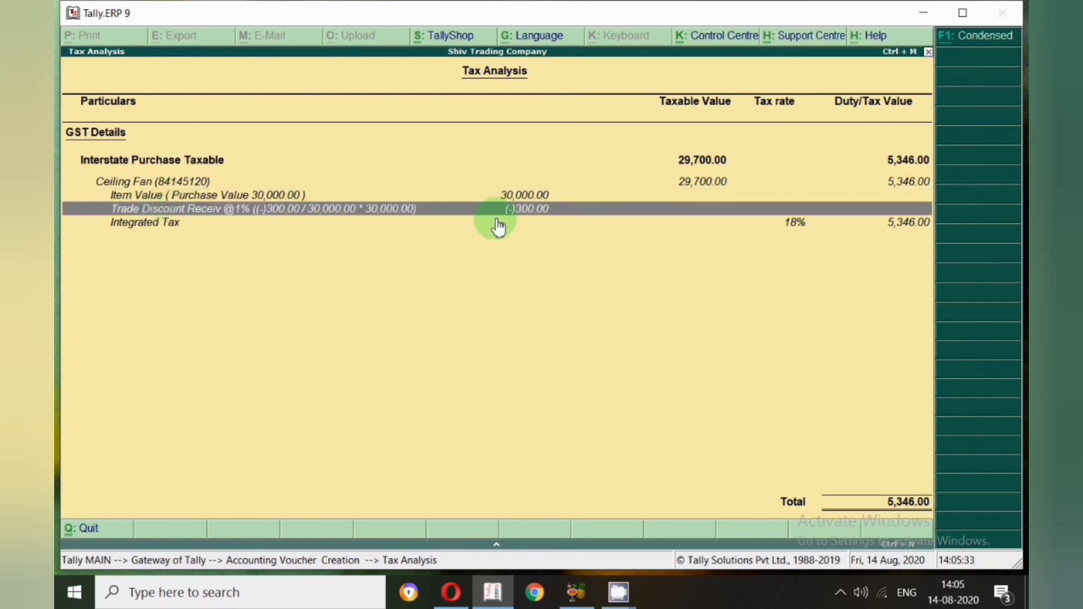
pyautogui.press('Escape')
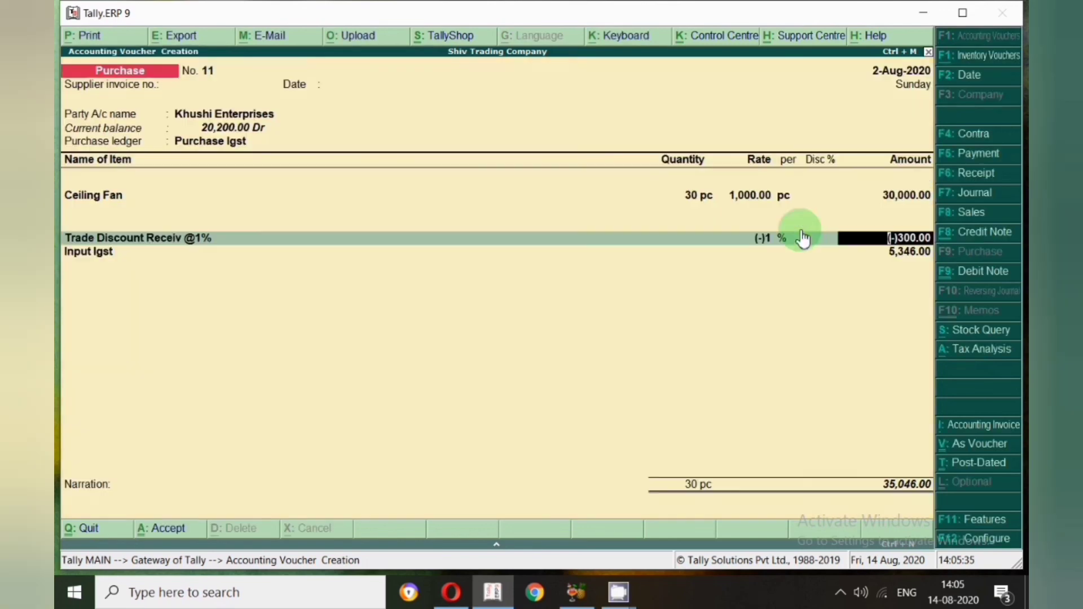
# Preview the printed purchase invoice at enlarged size to check the percentage discount line, and return to the voucher.
pyautogui.click(116, 40)
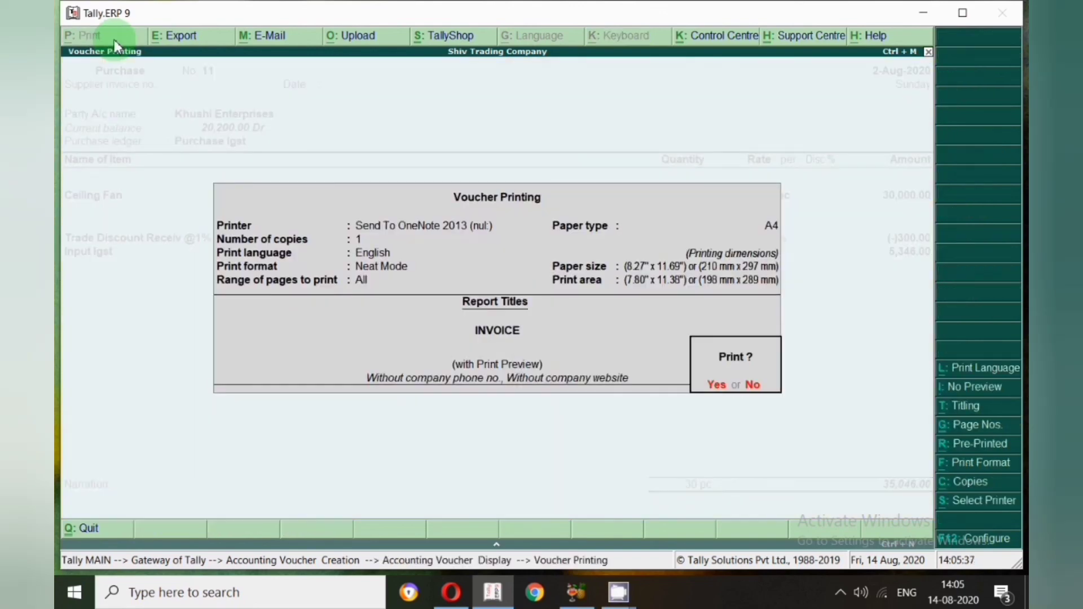
pyautogui.press('Return')
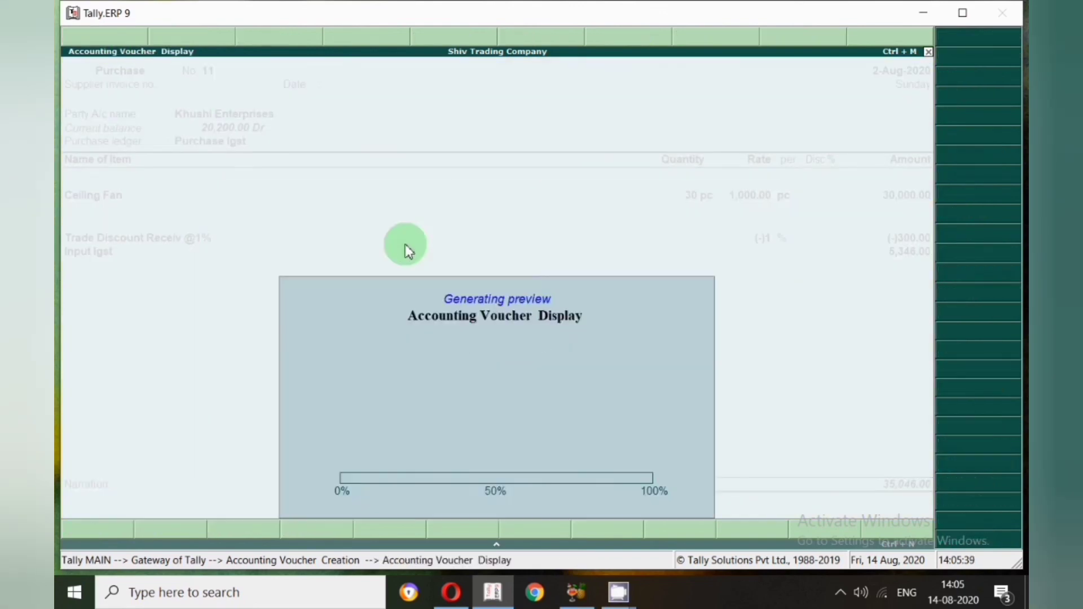
pyautogui.click(408, 251)
pyautogui.scroll(-1, 417, 293)
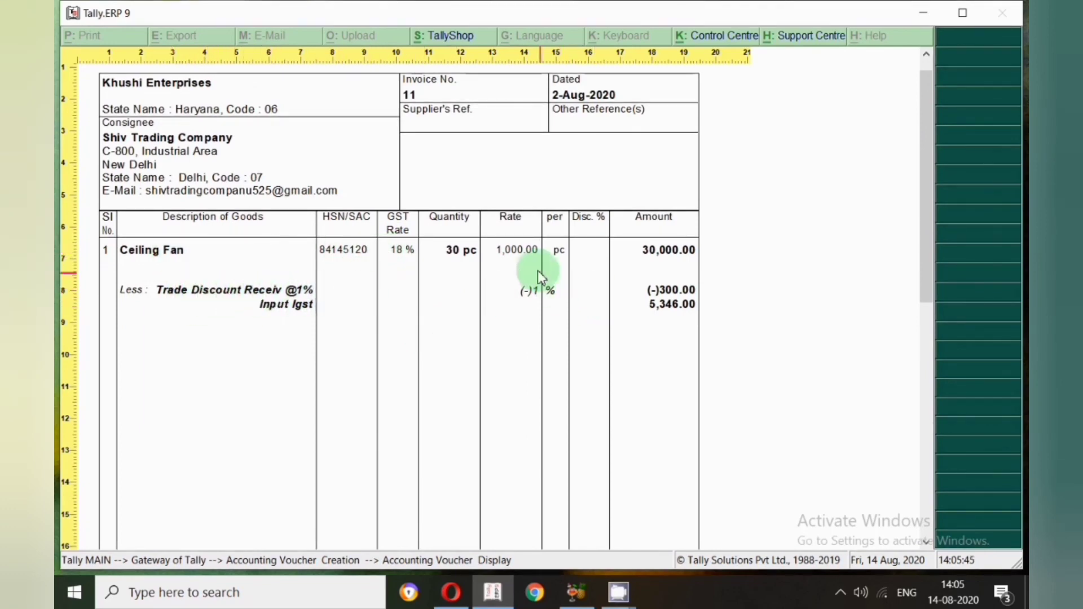
pyautogui.click(646, 294)
pyautogui.press('Escape')
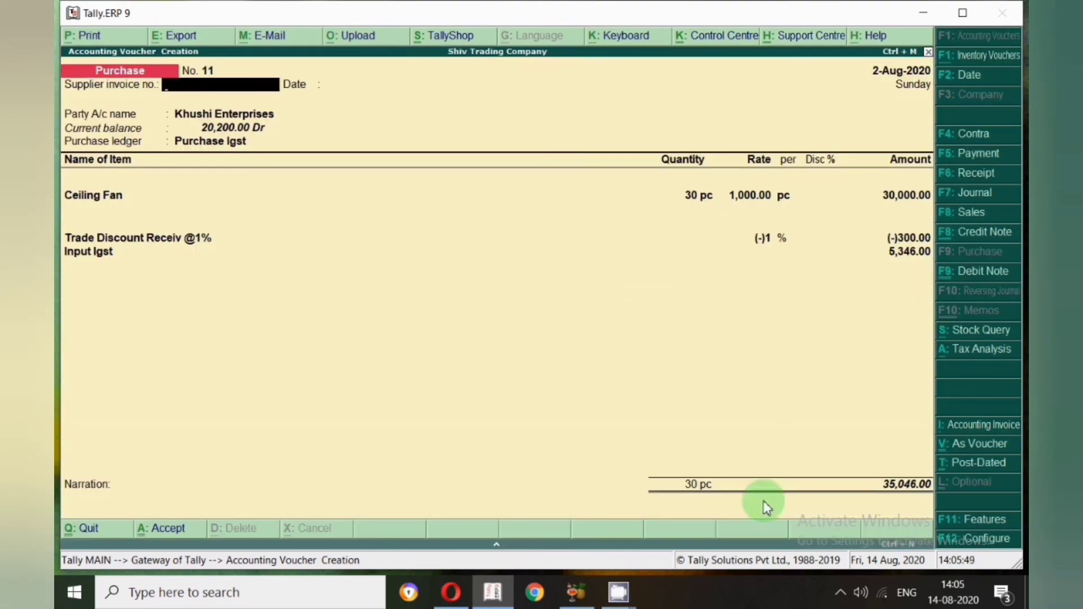